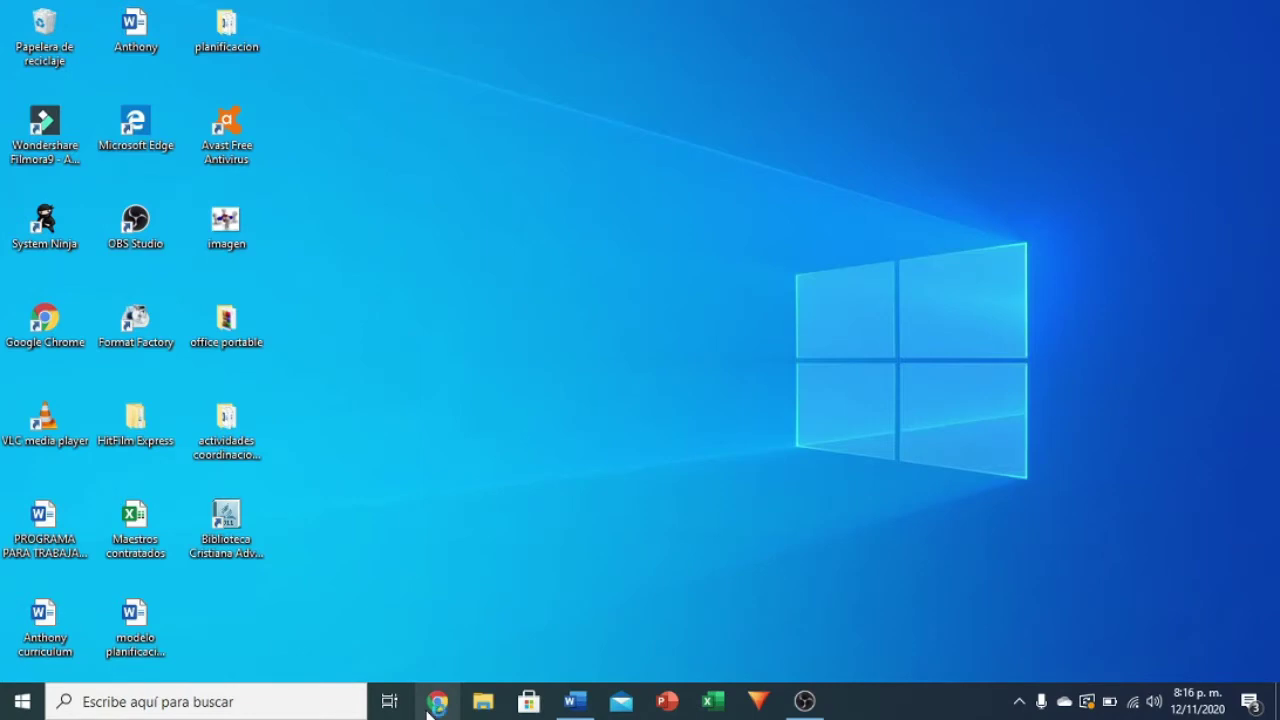
# - Switch to Google Chrome, open a new tab and close the WhatsApp tab
pyautogui.click(437, 701)
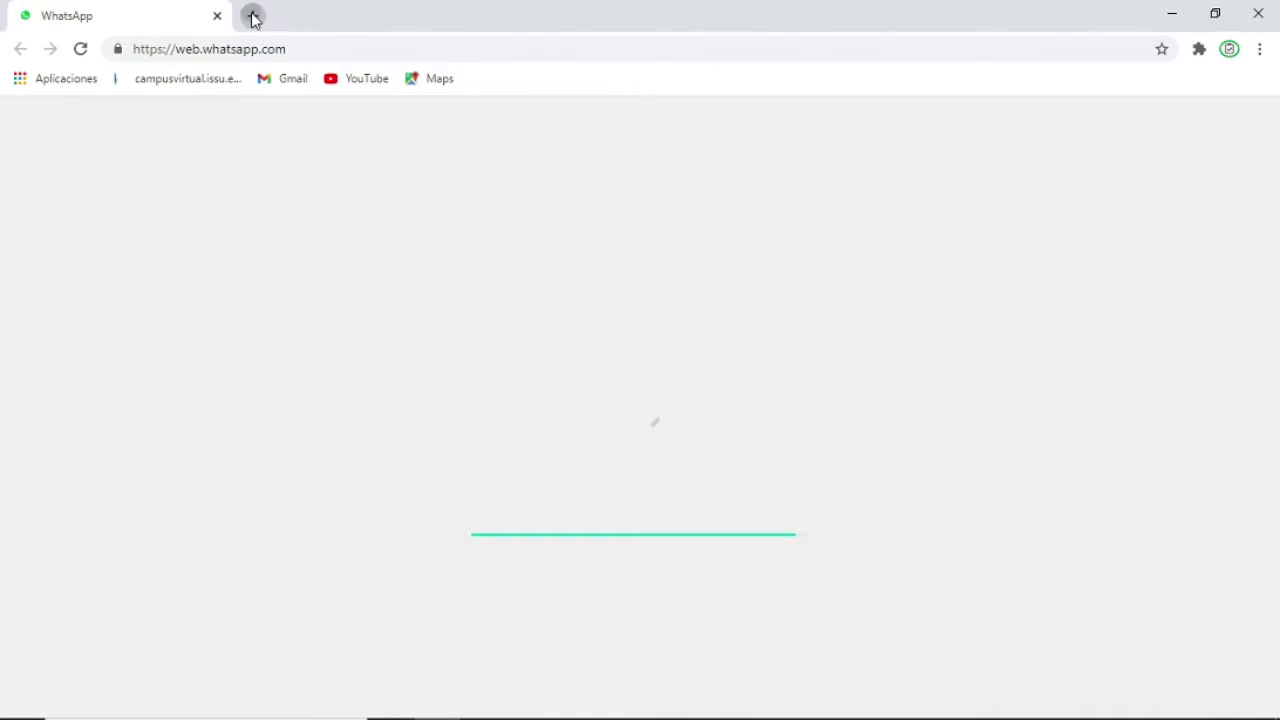
pyautogui.click(253, 15)
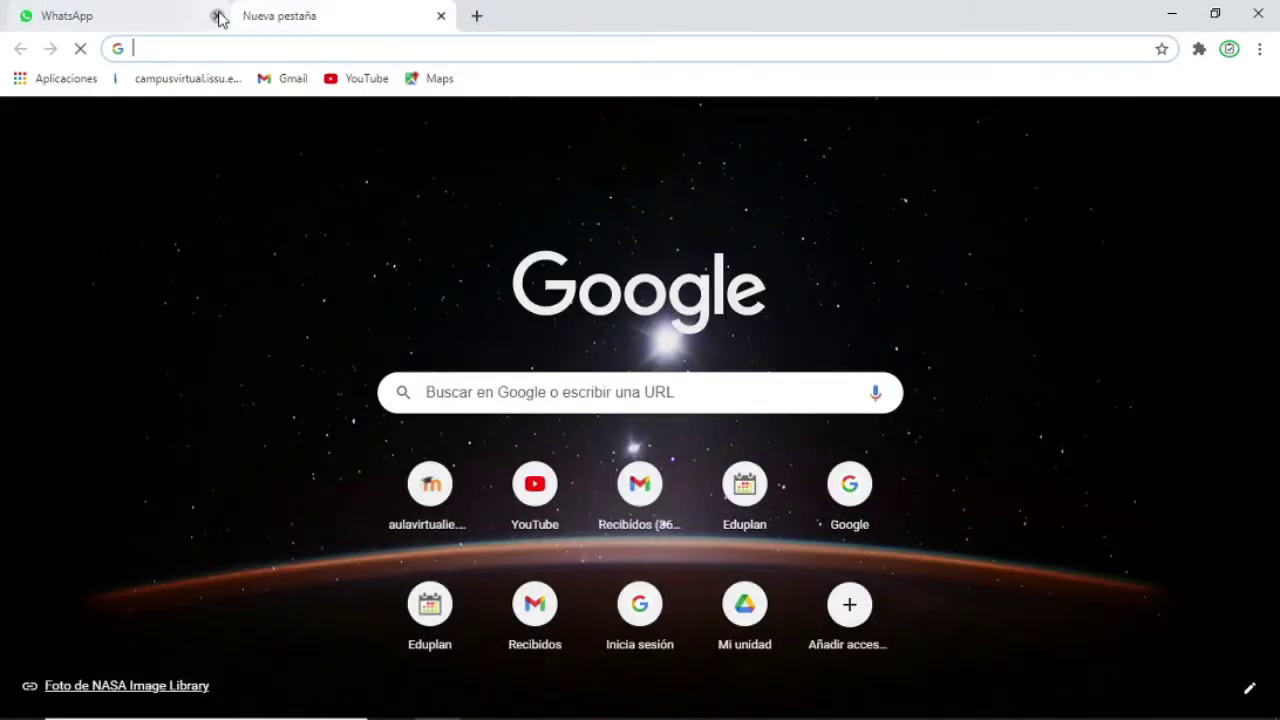
pyautogui.click(217, 16)
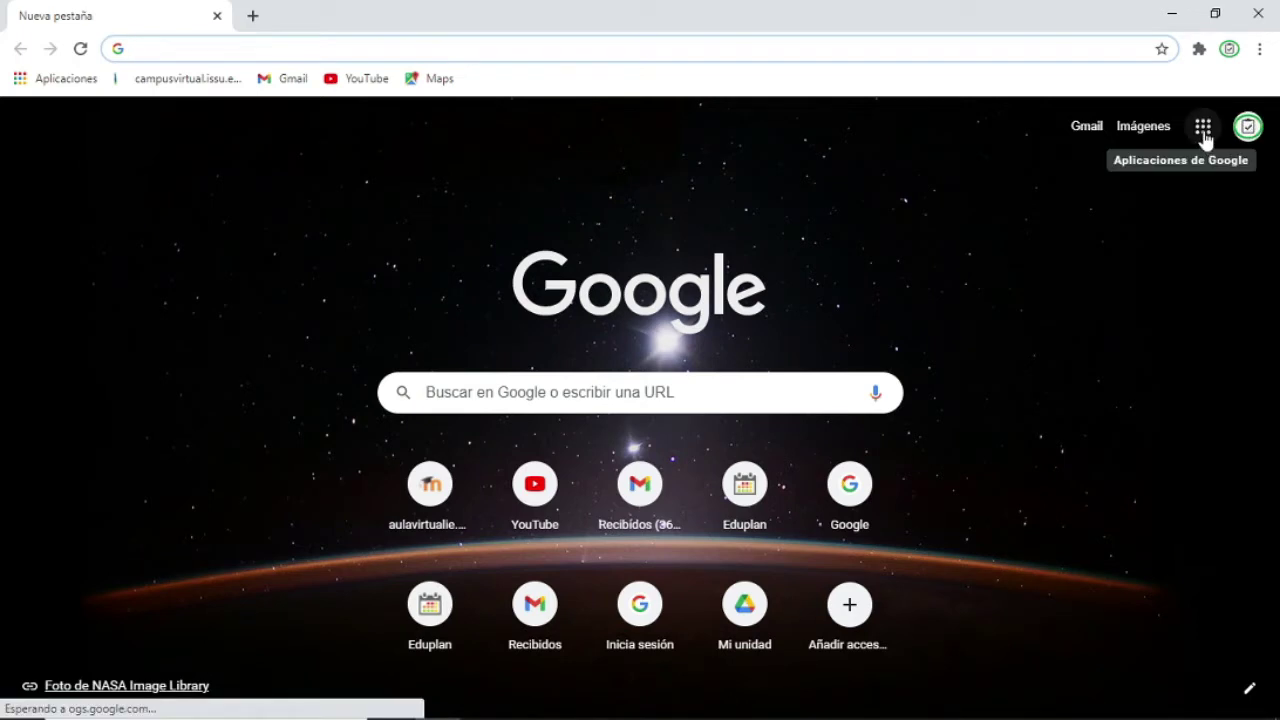
# - Open Google's full product list from the Google apps and go to the Formularios product page
pyautogui.click(1204, 136)
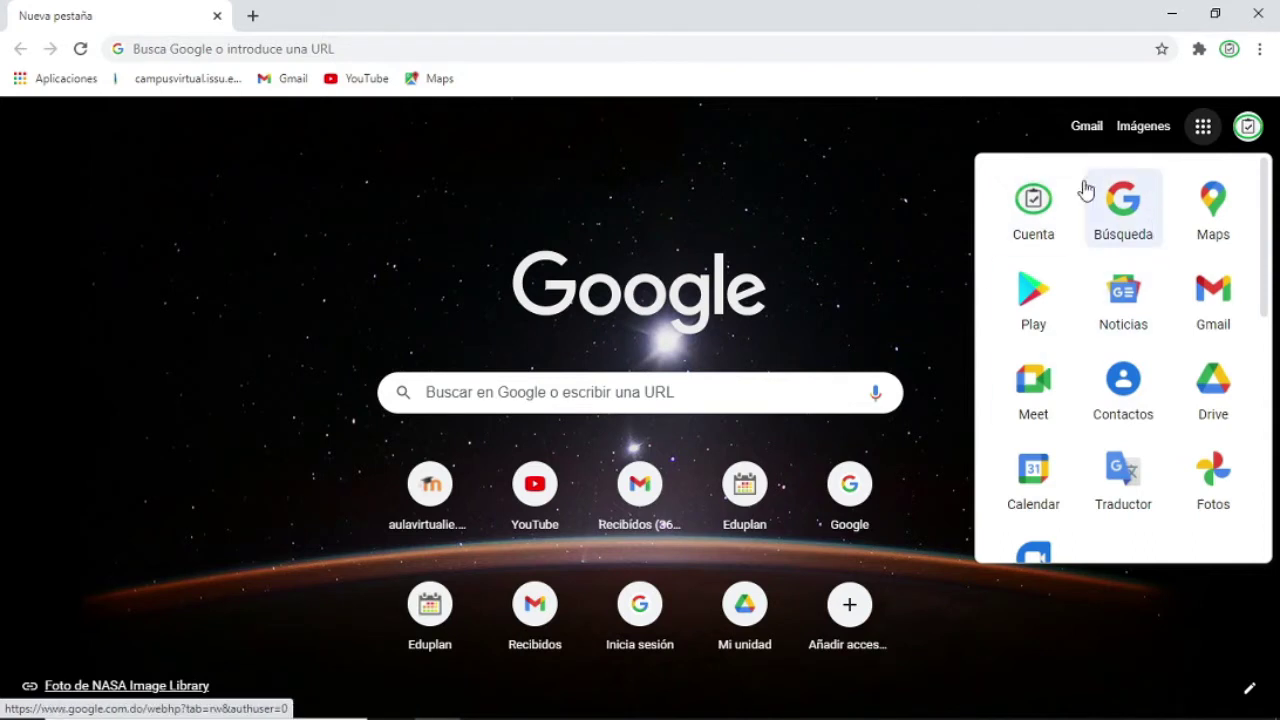
pyautogui.moveTo(1267, 230); pyautogui.dragTo(1265, 505)
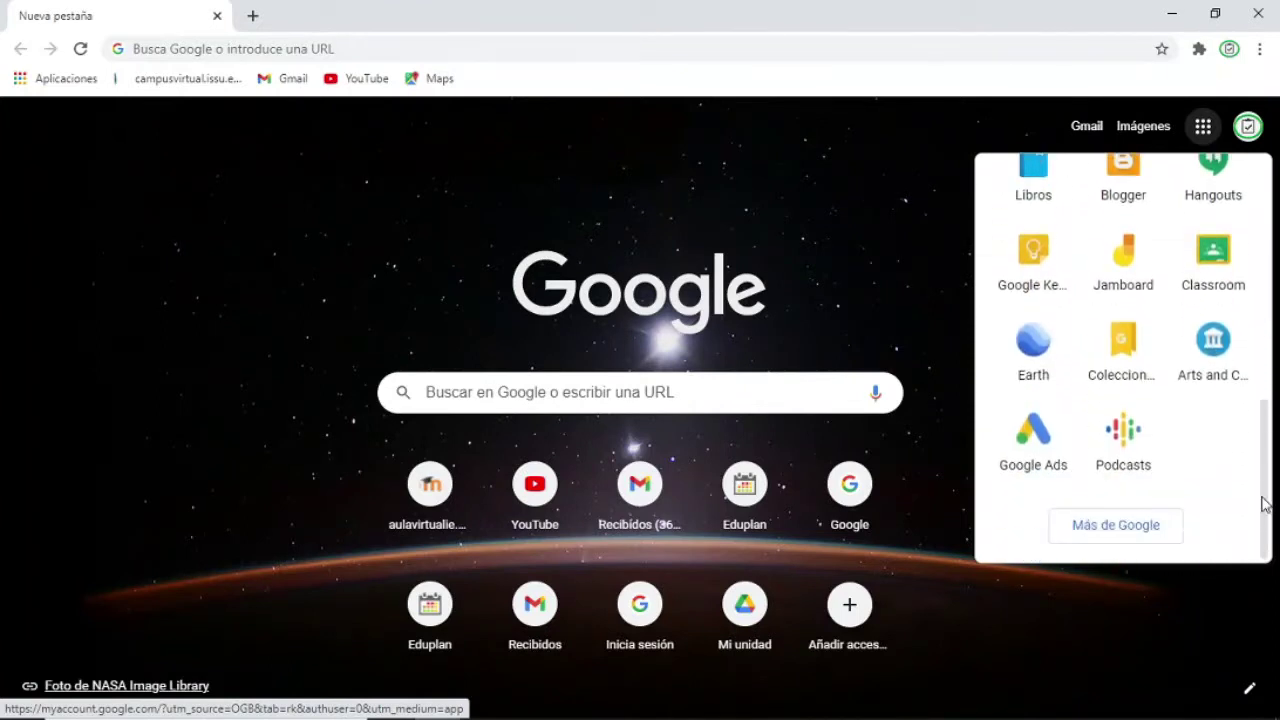
pyautogui.click(1105, 538)
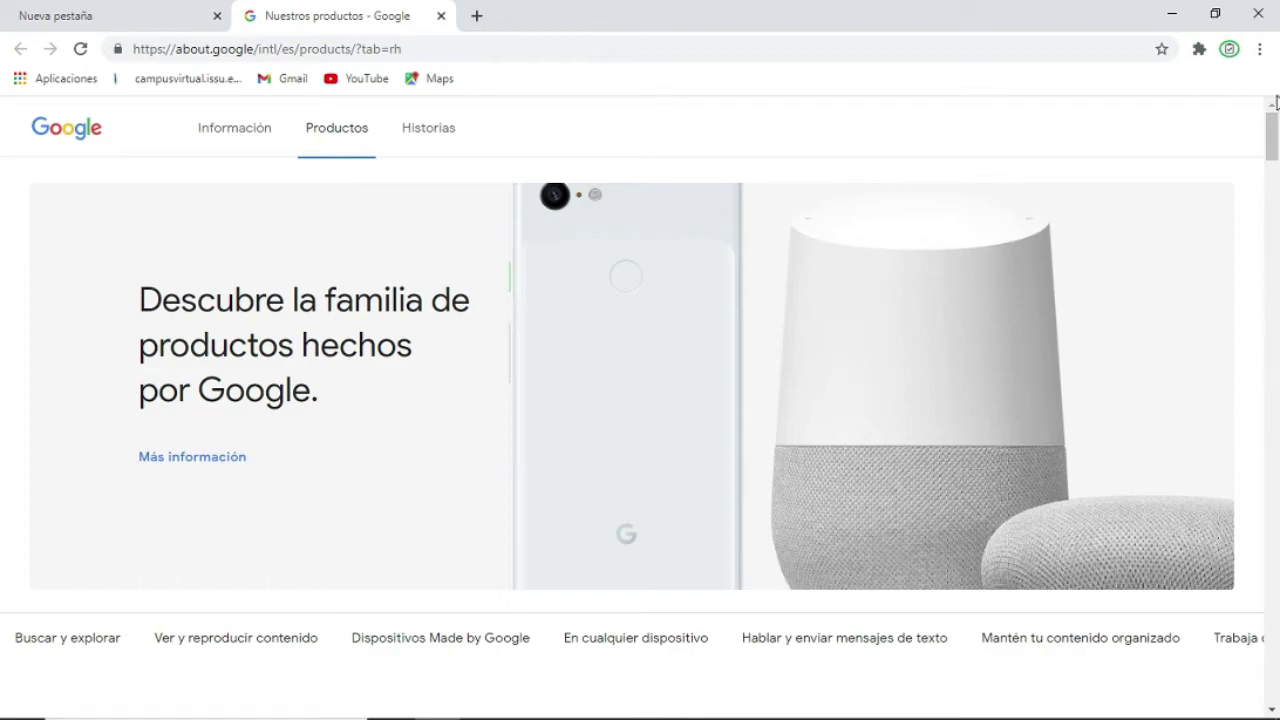
pyautogui.moveTo(1272, 135); pyautogui.dragTo(1274, 557)
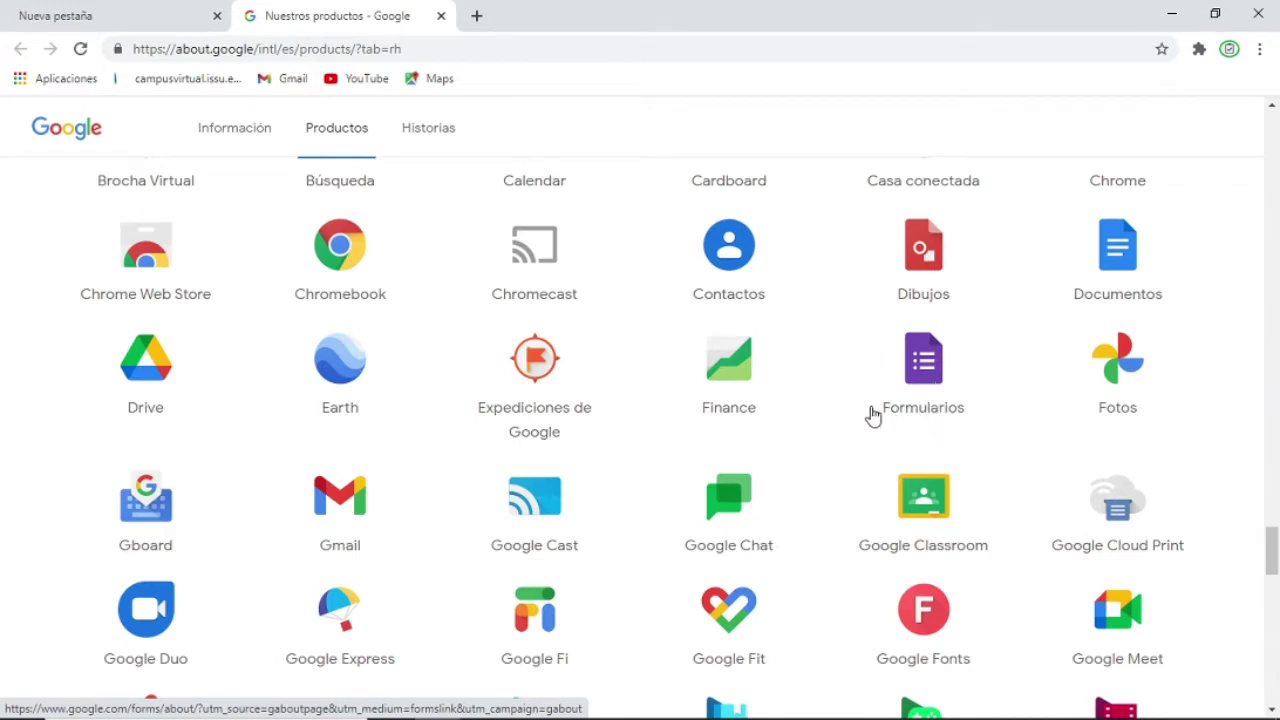
pyautogui.click(927, 415)
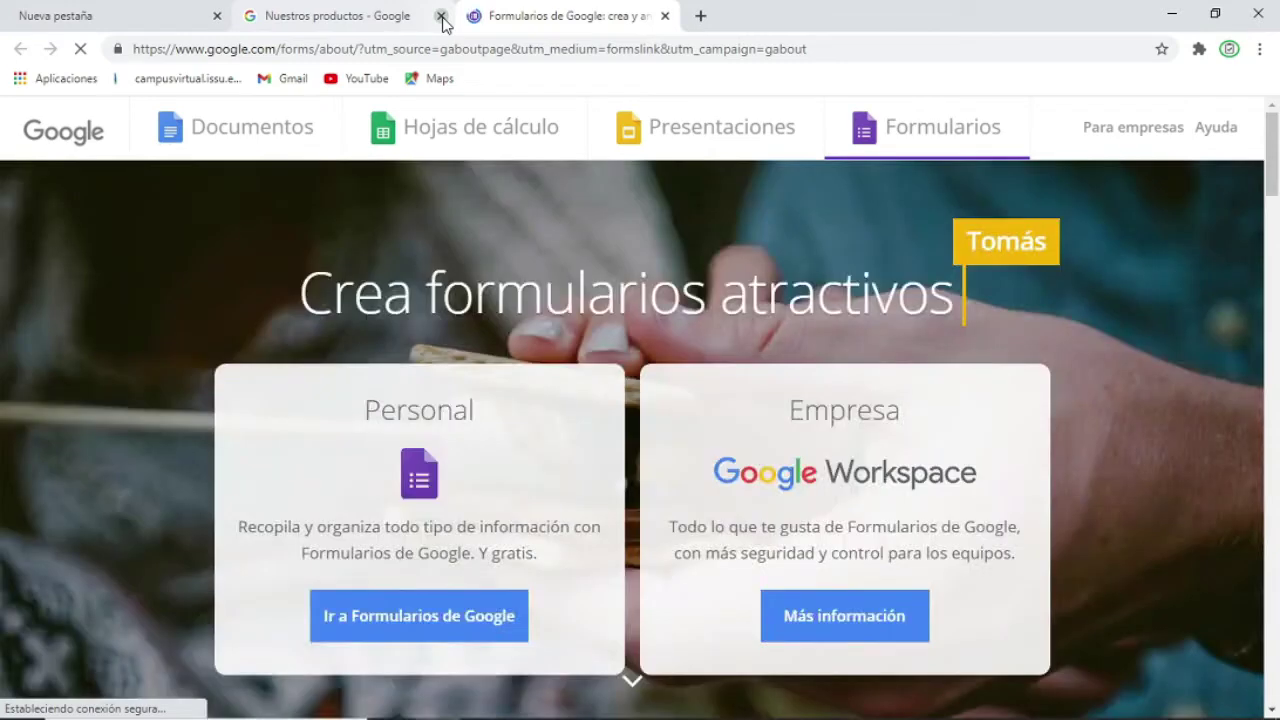
# - Close the Google products tab and create a blank form in personal Google Forms
pyautogui.click(441, 16)
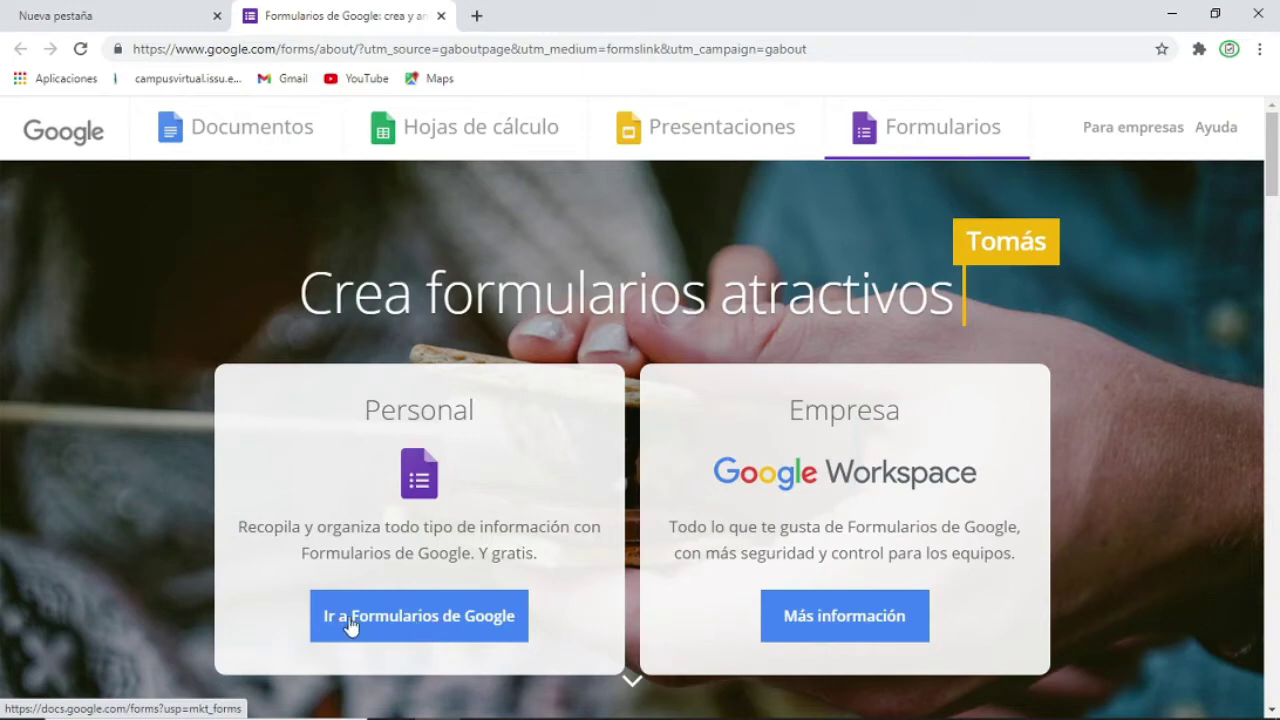
pyautogui.click(445, 630)
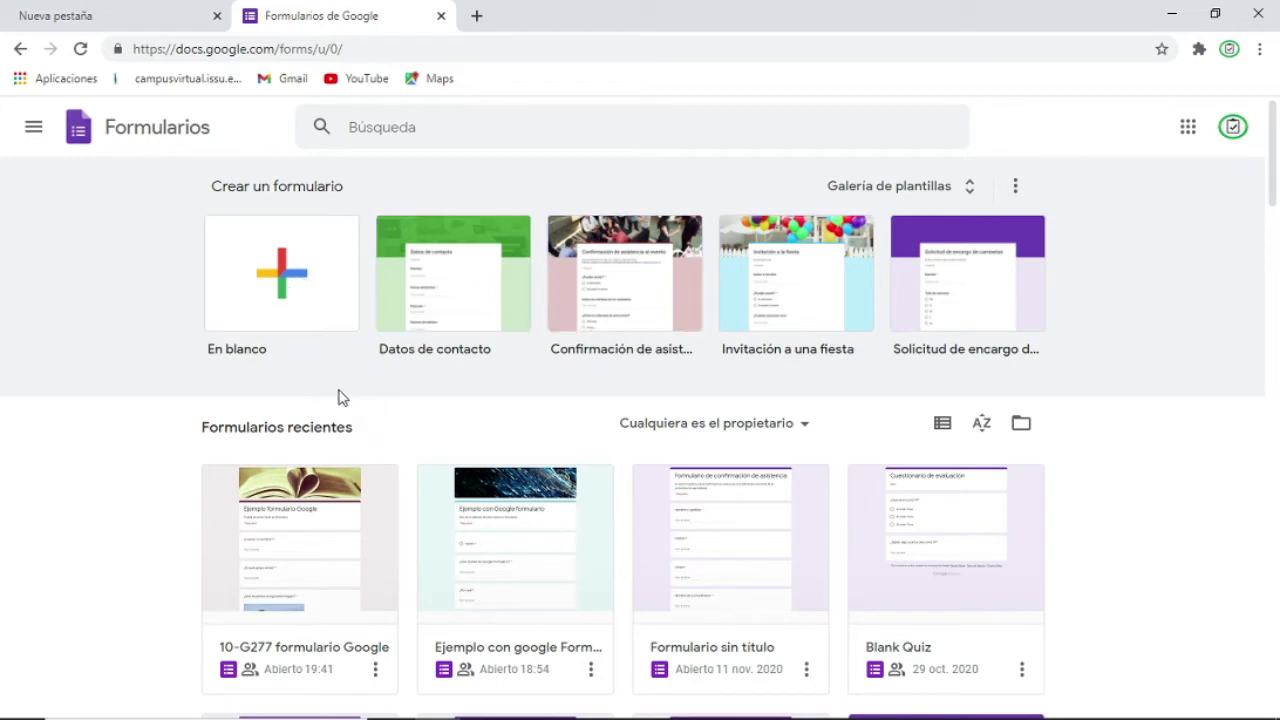
pyautogui.click(278, 264)
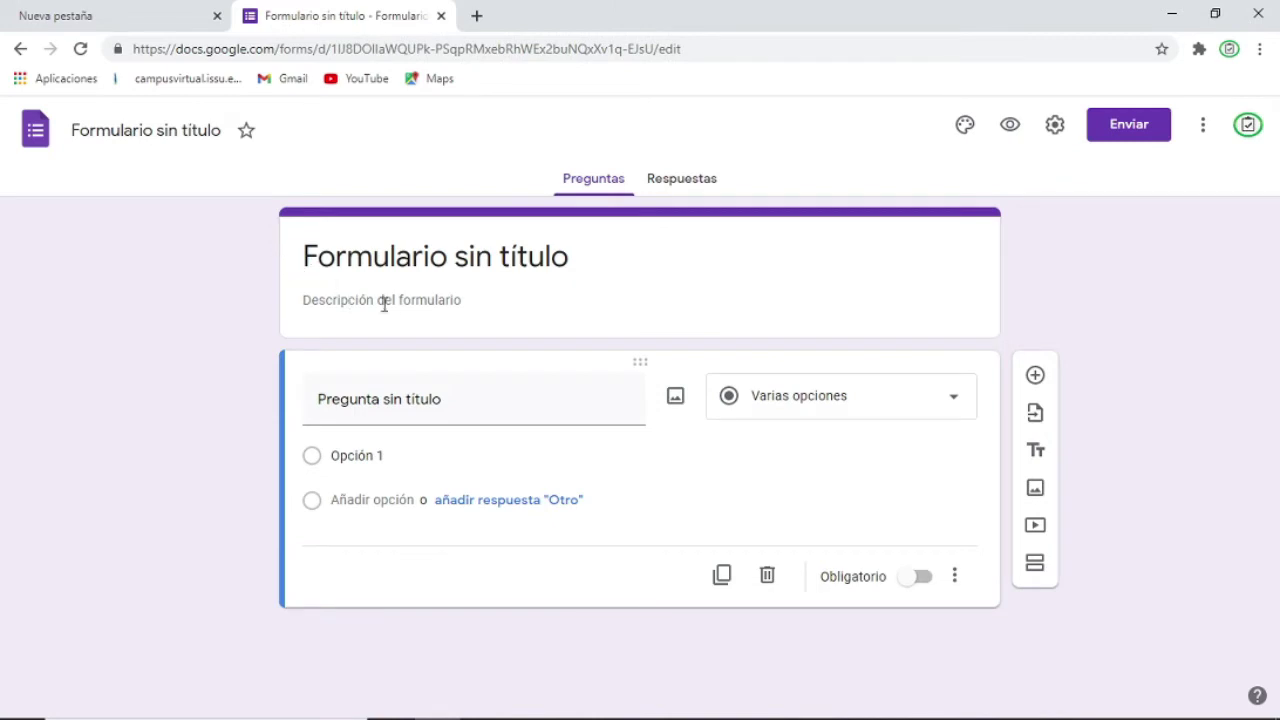
# - Title the form "Ejemplo google formulario" and give the form file the same name
pyautogui.click(573, 258)
pyautogui.press('BackSpace')
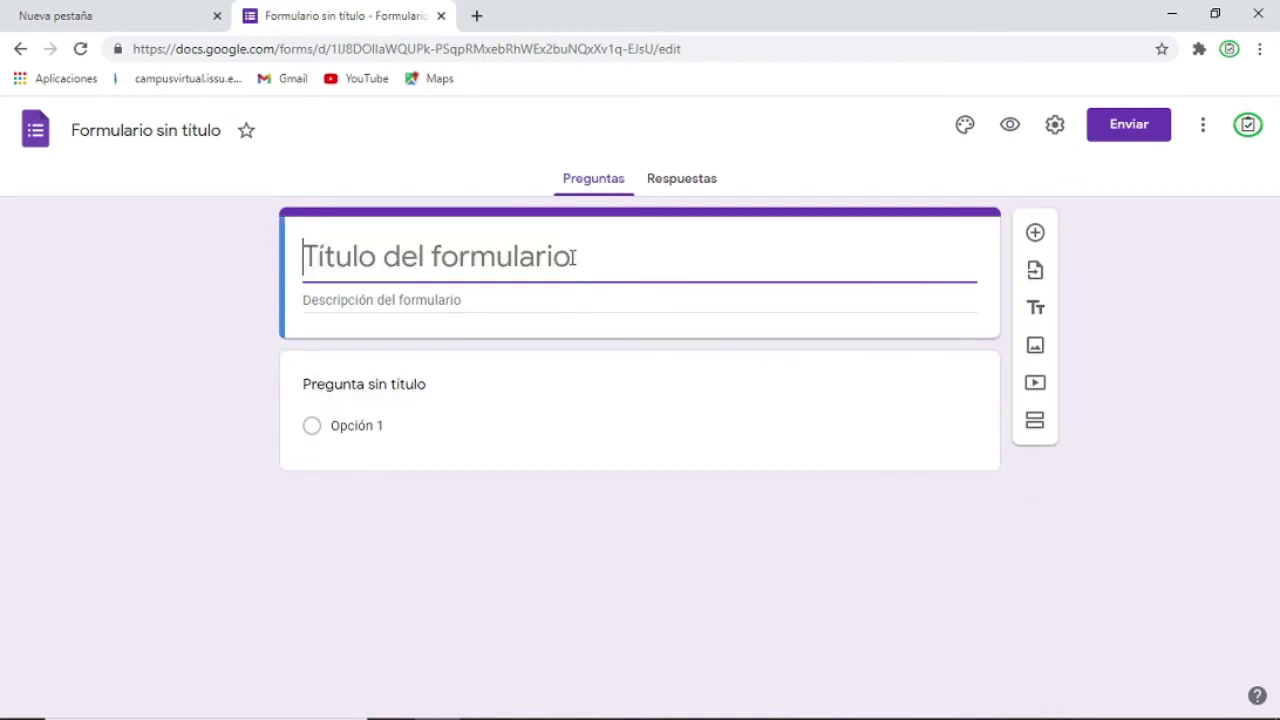
pyautogui.write('Ejemplo ')
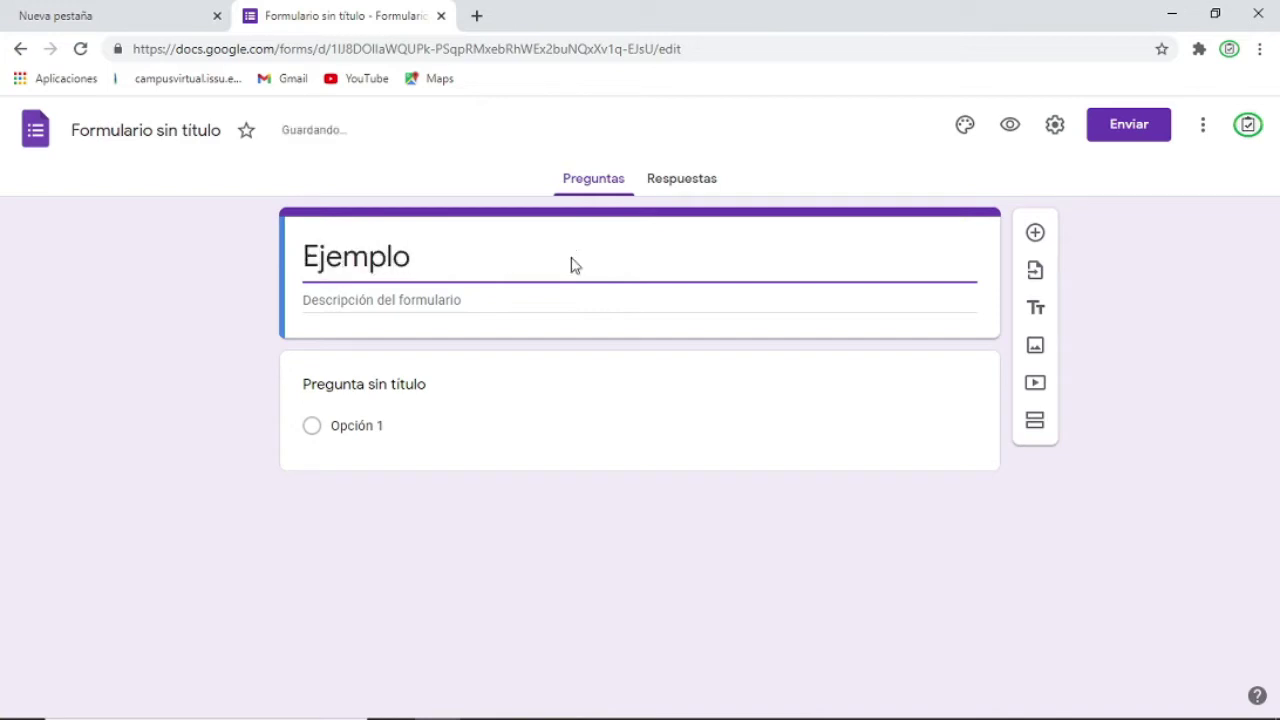
pyautogui.write('google')
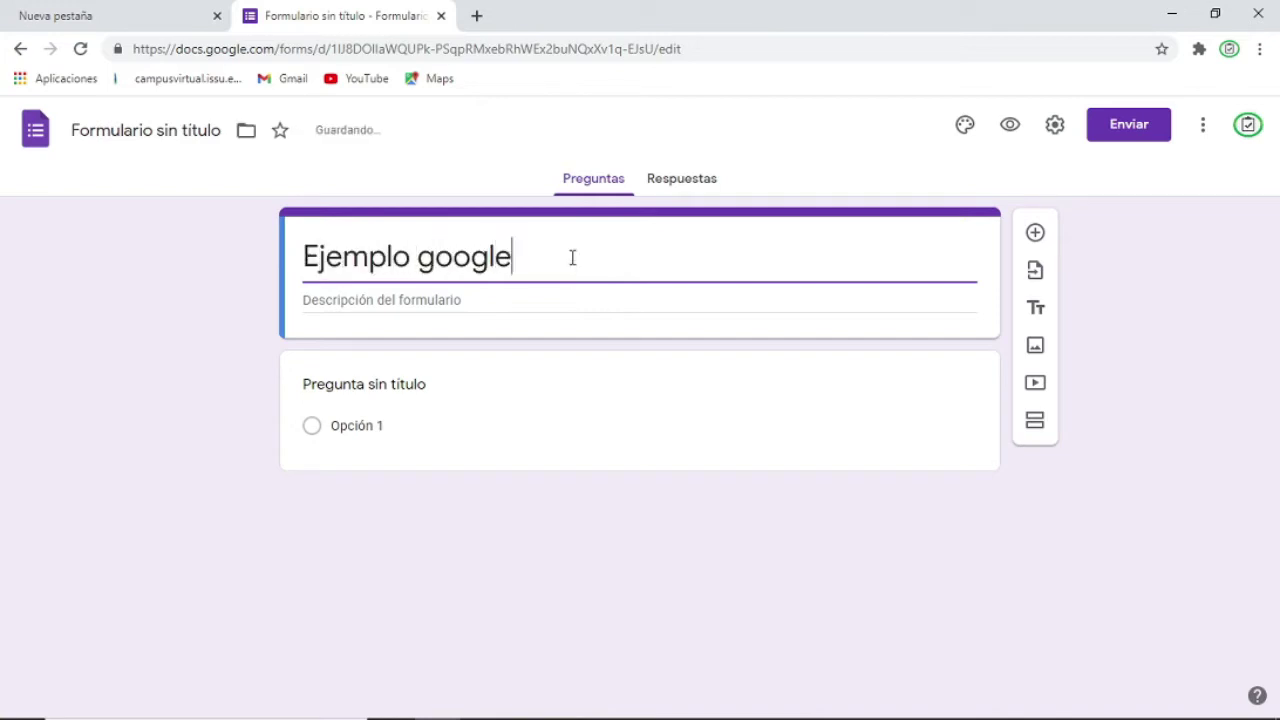
pyautogui.write(' formulario')
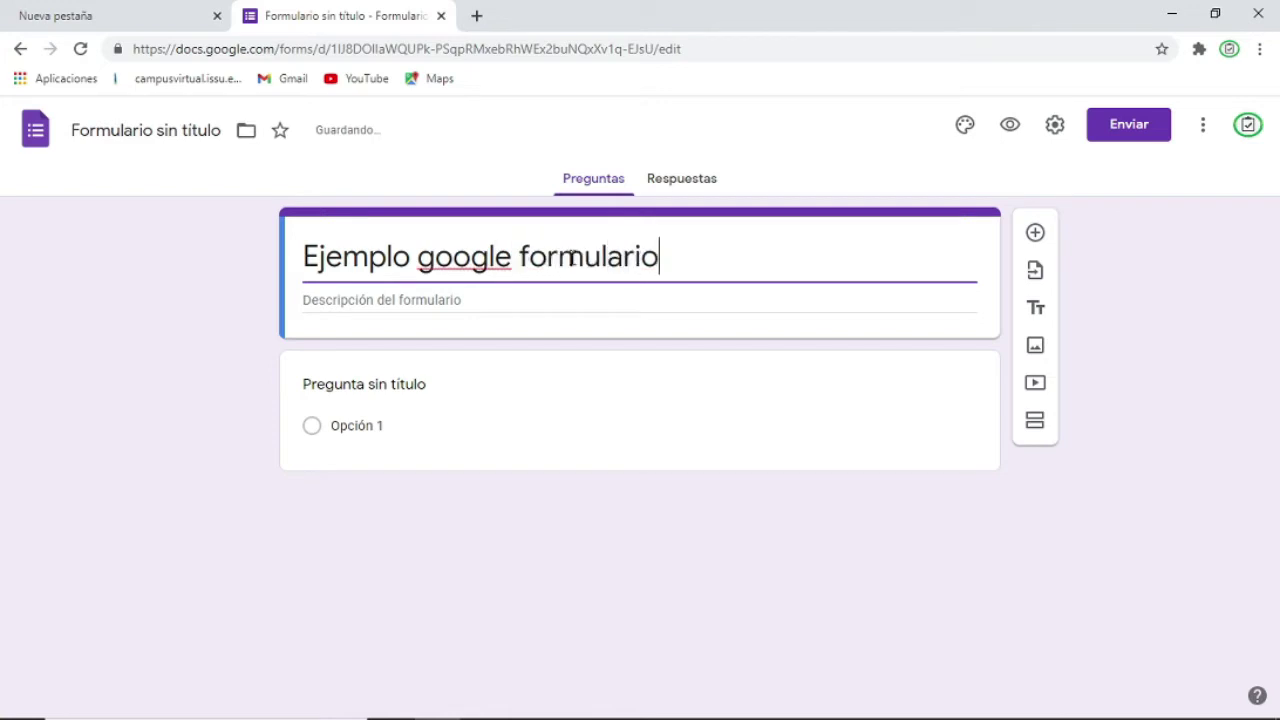
pyautogui.click(172, 134)
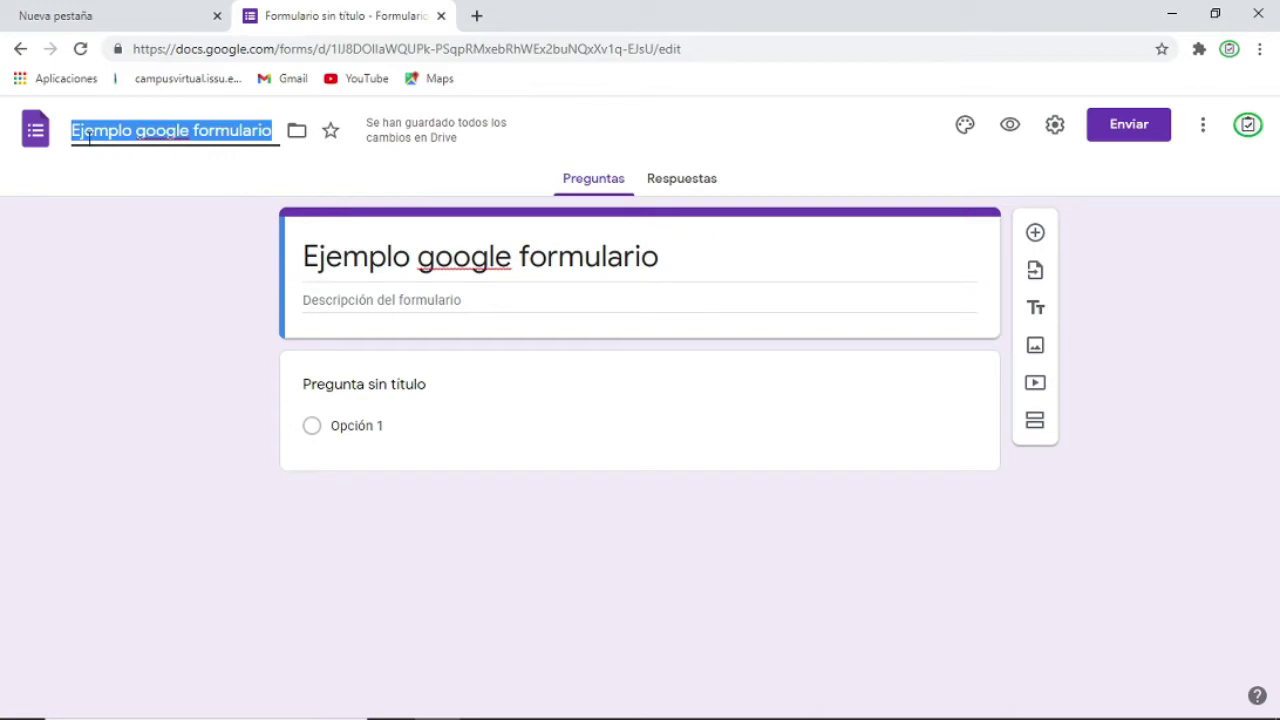
# - Change the form's title to "Ejemplo Google formulario Resultado Positivo", leaving the file name as it is
pyautogui.click(437, 255)
pyautogui.click(437, 257)
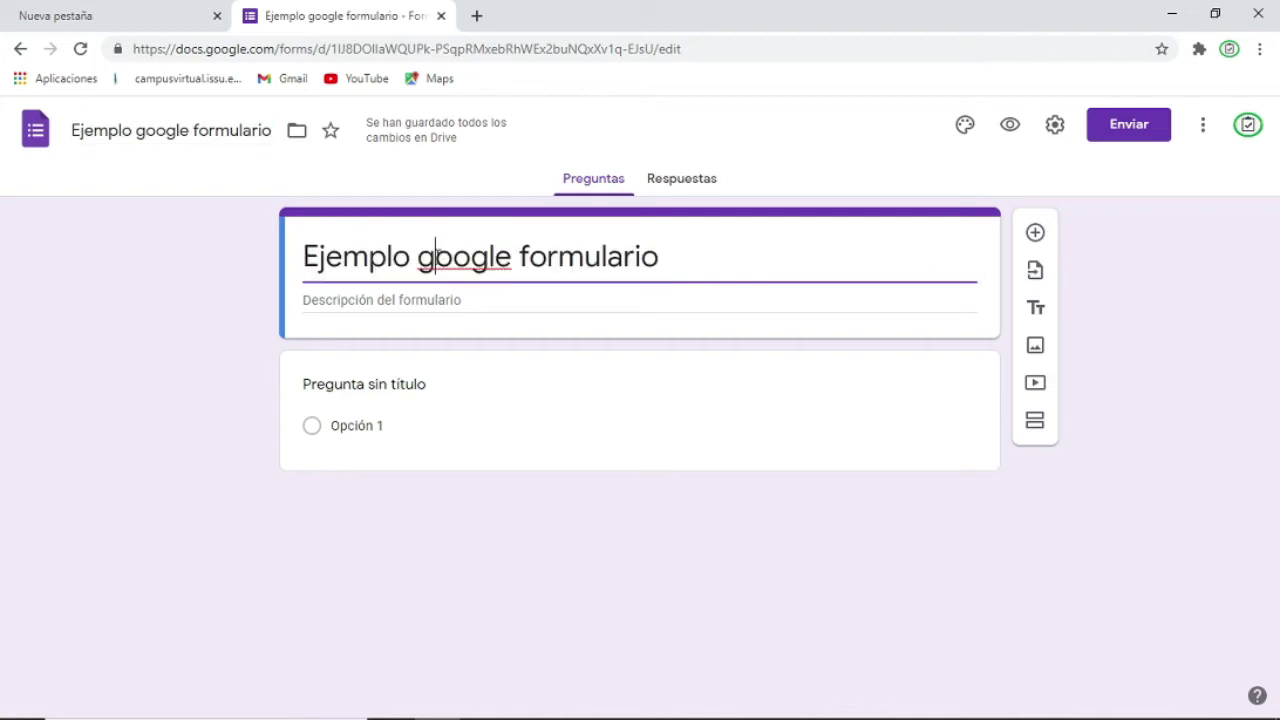
pyautogui.press('BackSpace')
pyautogui.write('G')
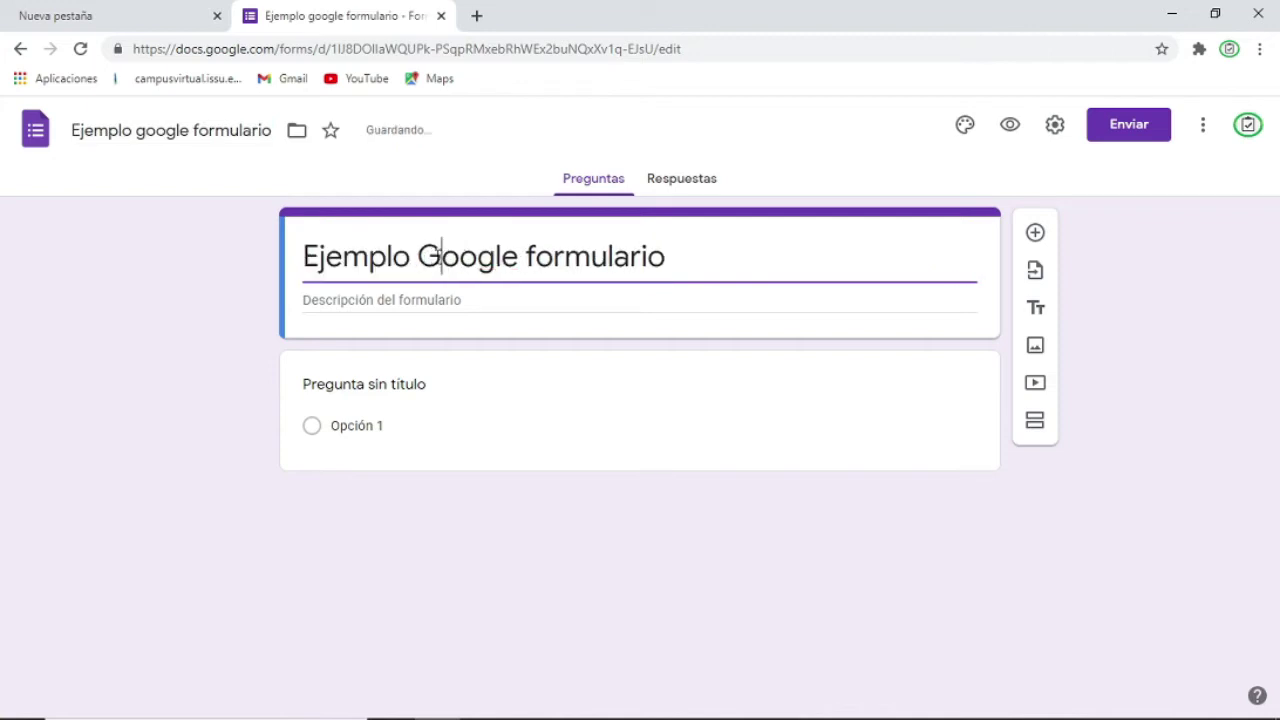
pyautogui.click(698, 270)
pyautogui.write('Res')
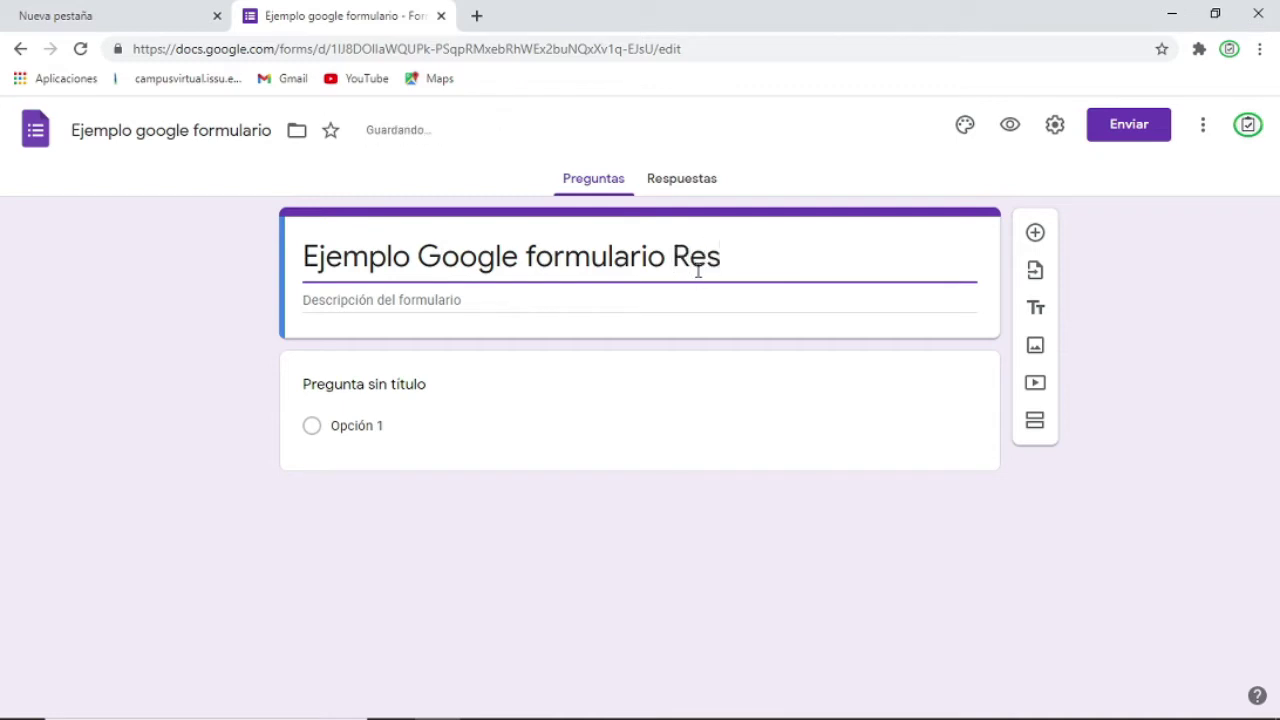
pyautogui.write('ultad ')
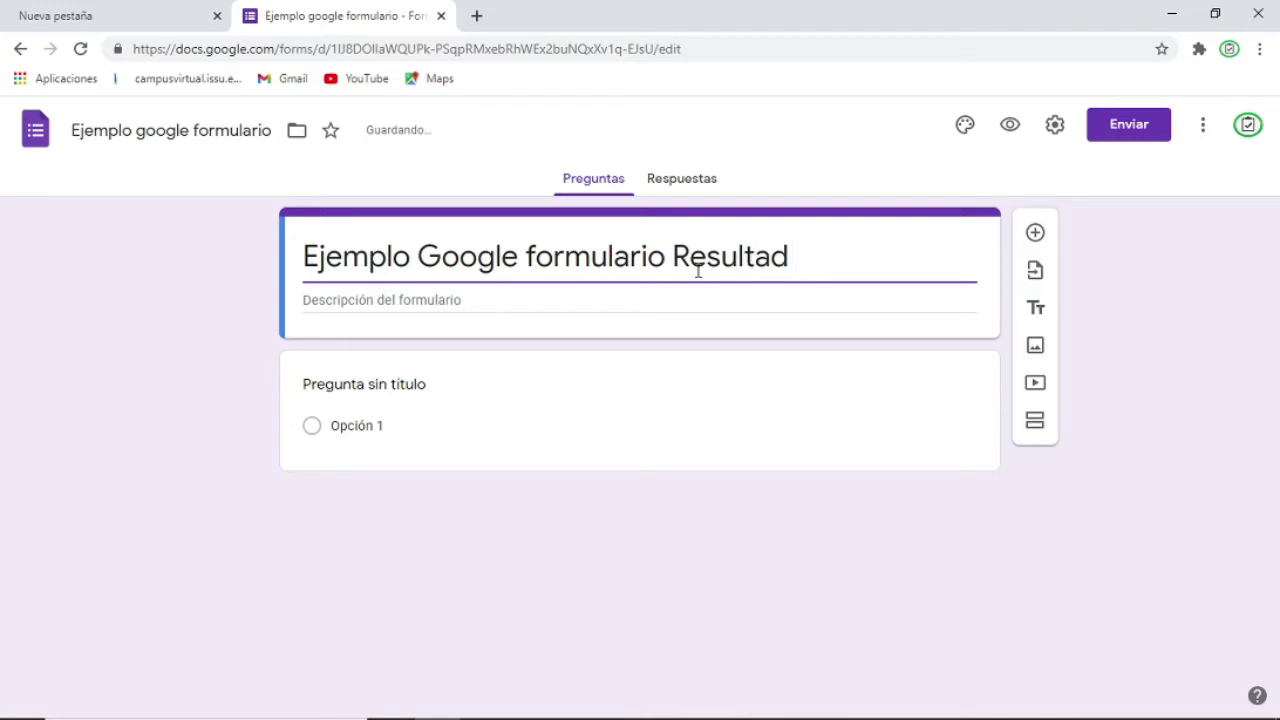
pyautogui.write('o POs')
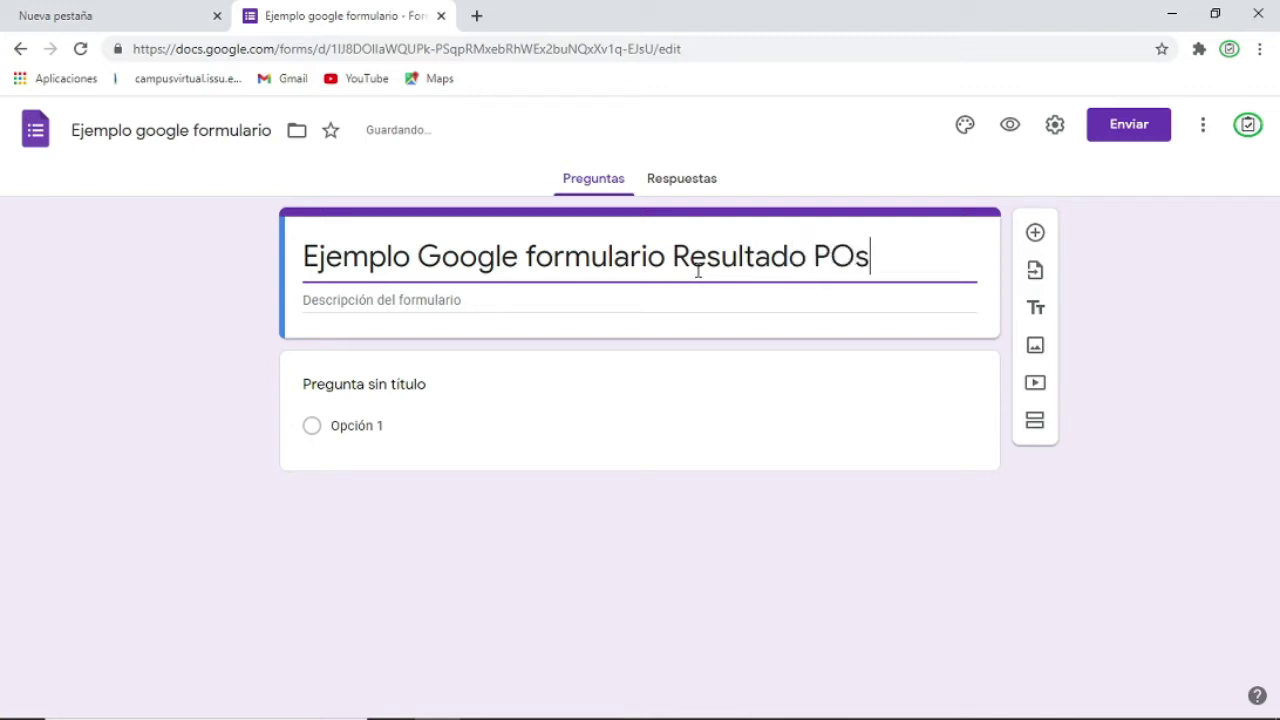
pyautogui.press('BackSpace')
pyautogui.press('BackSpace')
pyautogui.write('ositivo')
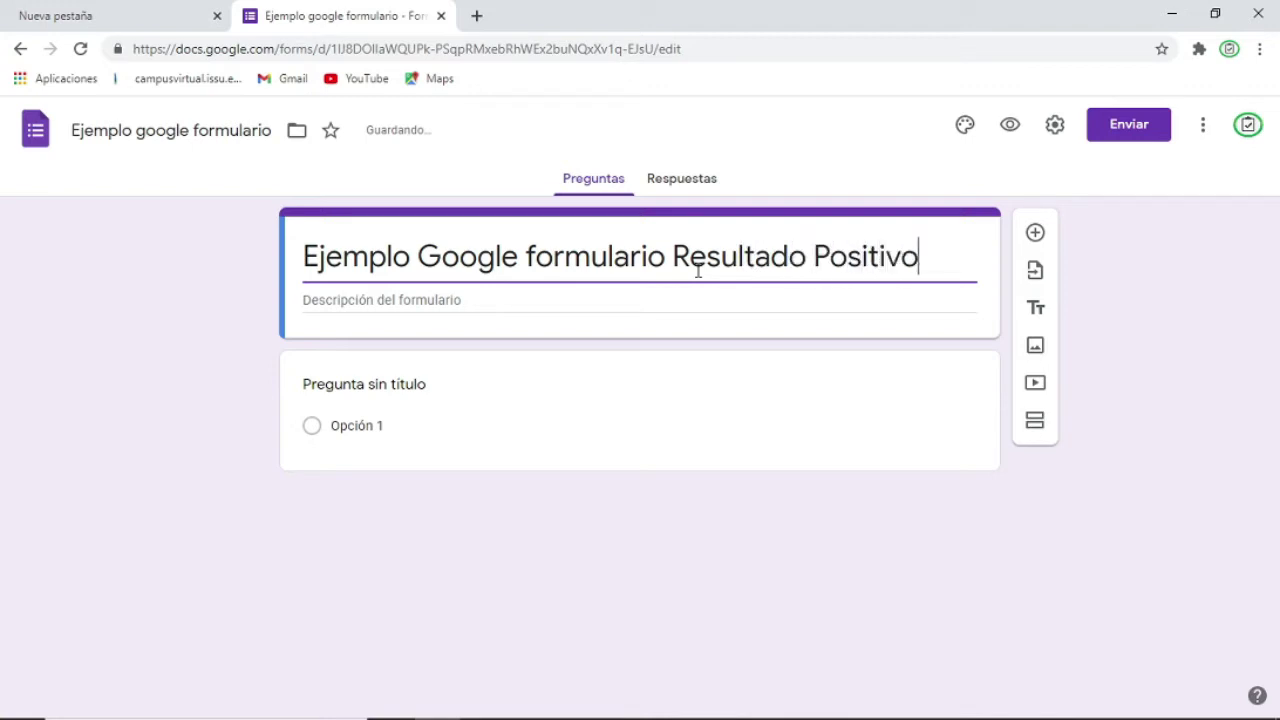
# - Enter "Este es un formulario de prueba" as the form's description
pyautogui.click(408, 300)
pyautogui.write('Este')
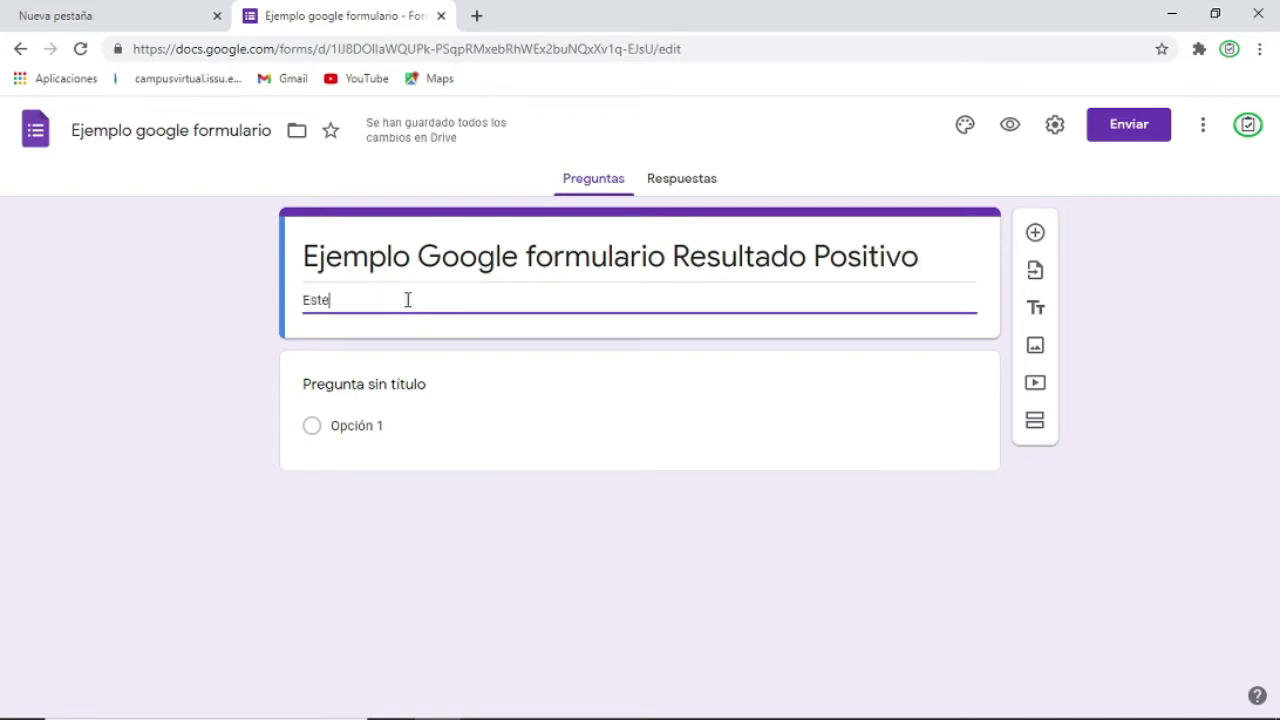
pyautogui.write(' es un for')
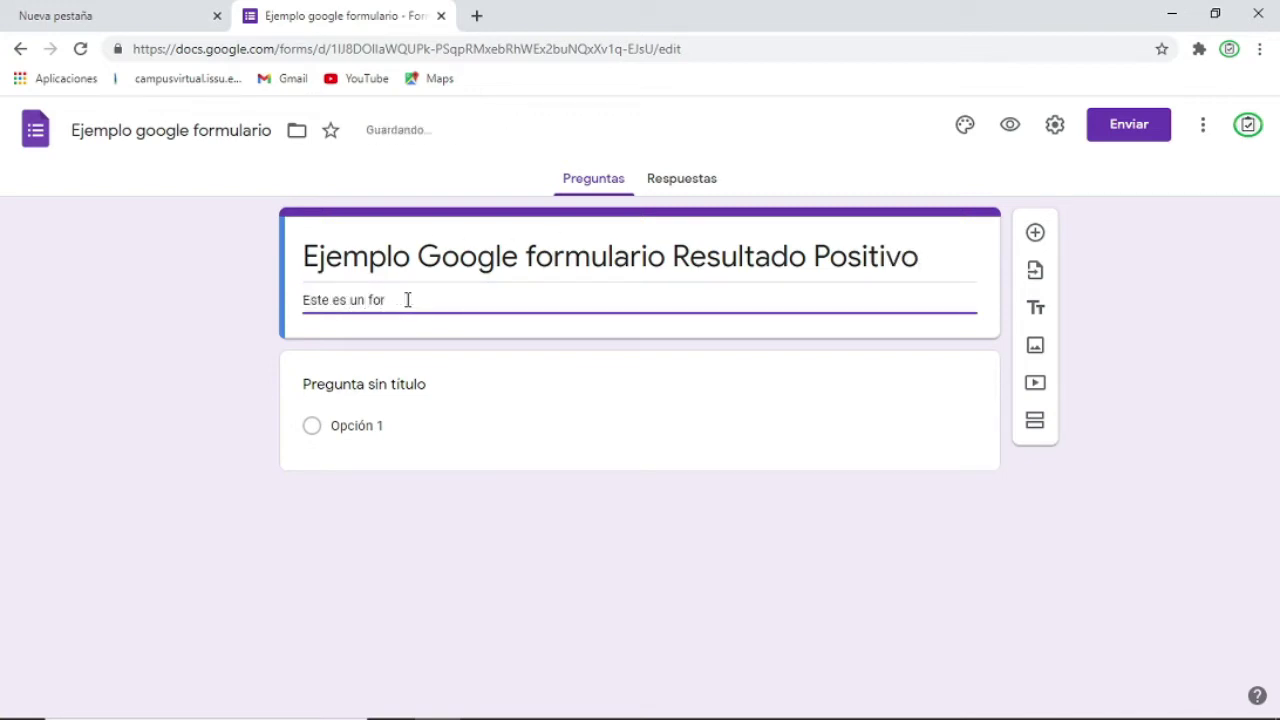
pyautogui.write('mulario de rp')
pyautogui.press('BackSpace')
pyautogui.write('rueba')
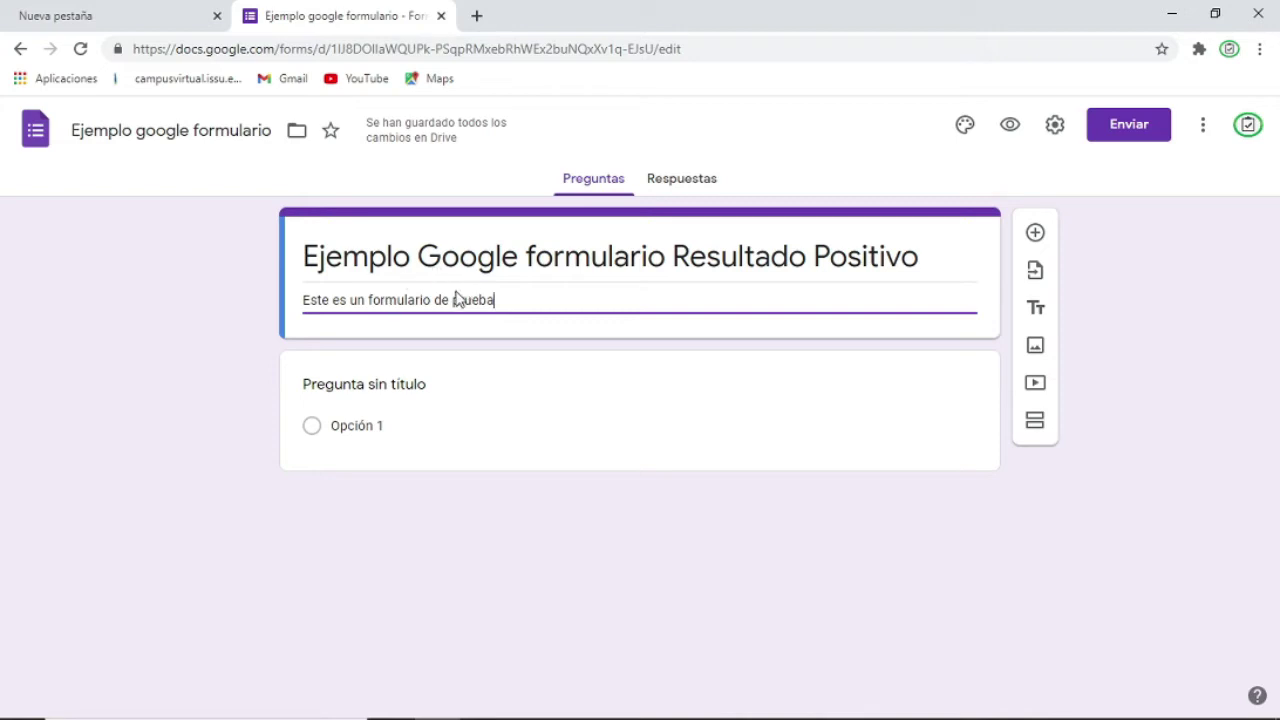
pyautogui.moveTo(388, 130)
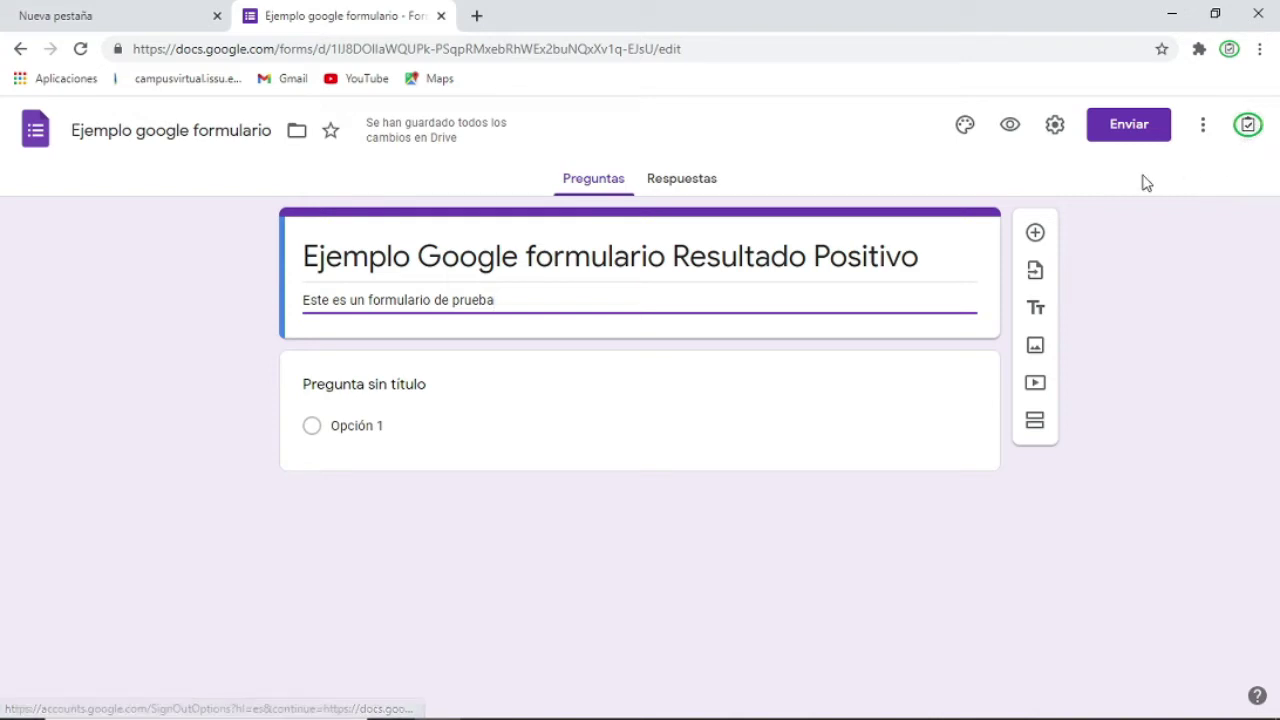
# - Try the orange-red, orange and teal theme colours, and set the form's theme colour to green #4caf50
pyautogui.click(965, 126)
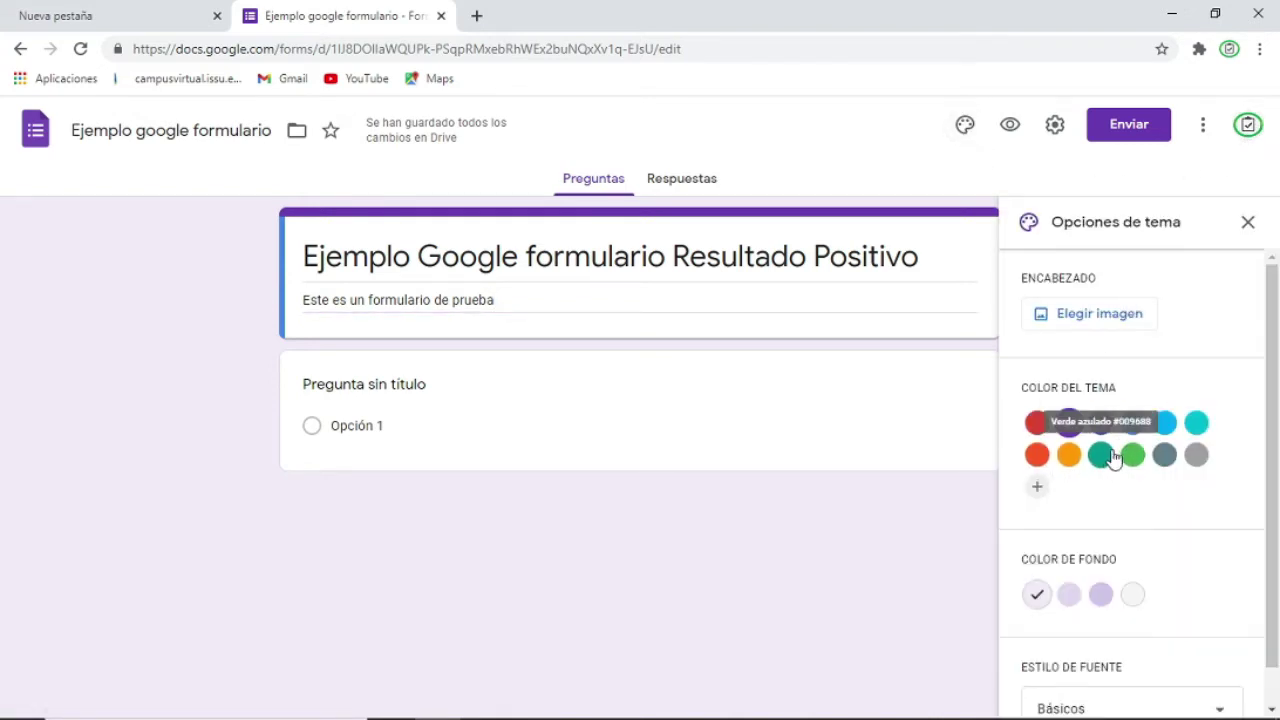
pyautogui.click(1036, 458)
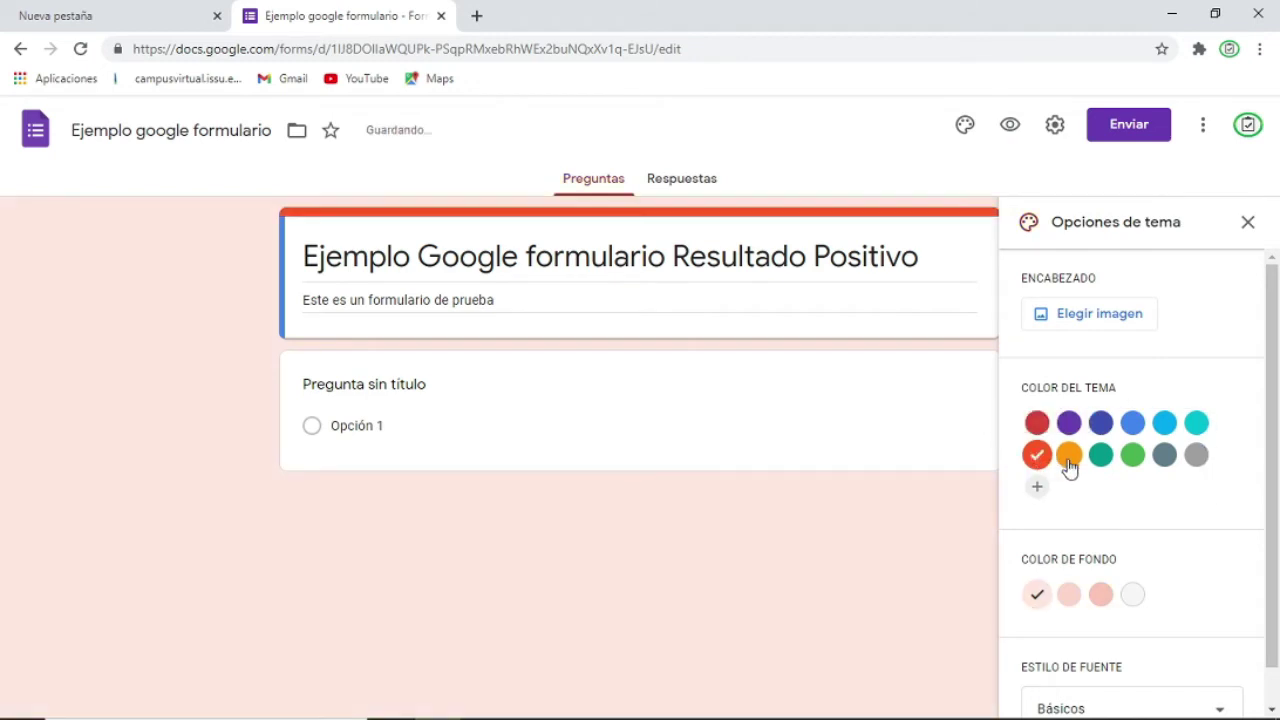
pyautogui.click(1069, 457)
pyautogui.click(1101, 458)
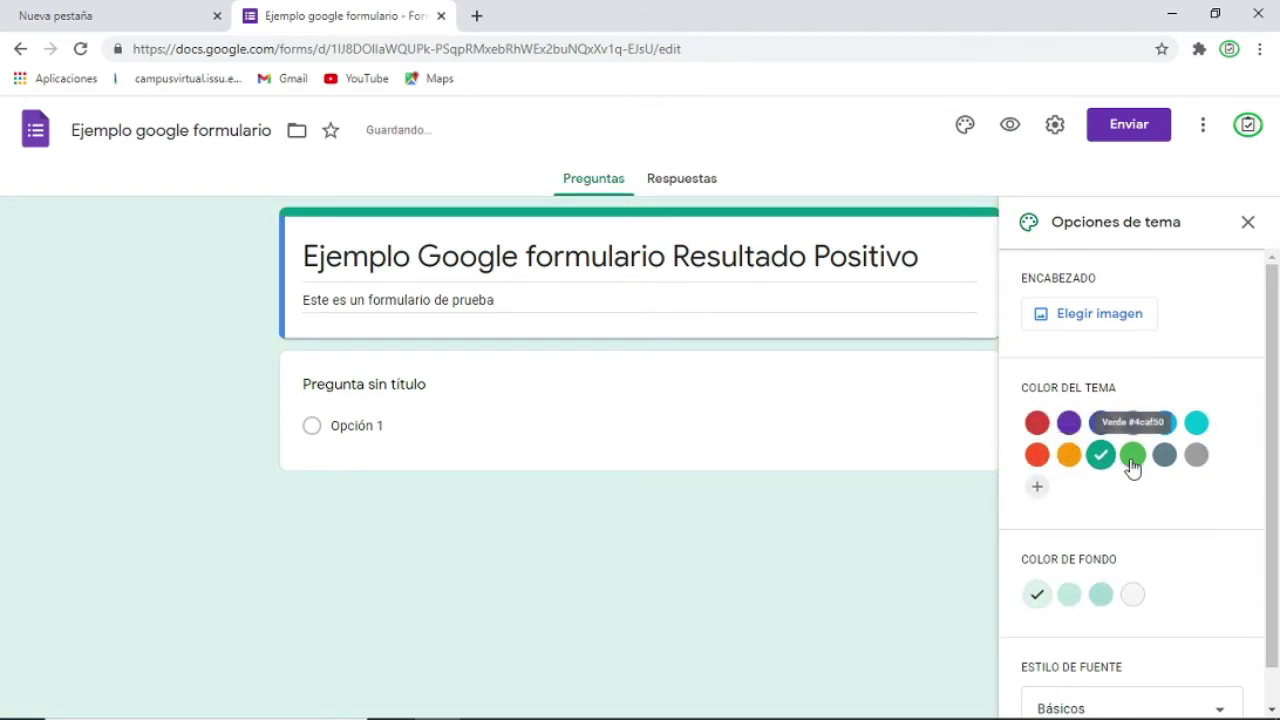
pyautogui.click(1130, 460)
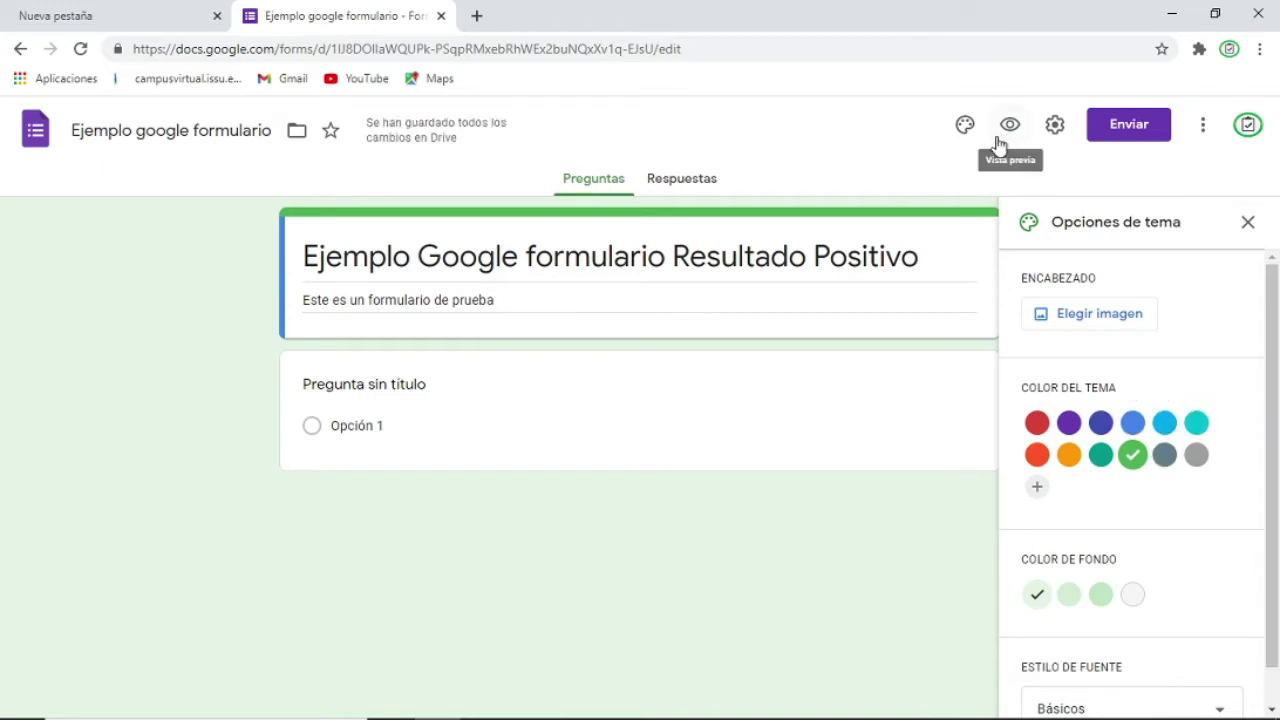
# - Browse the header image themes, including Cumpleaños, Trabajo y escuela, Ilustraciones, Boda and Salir de noche
pyautogui.click(1069, 316)
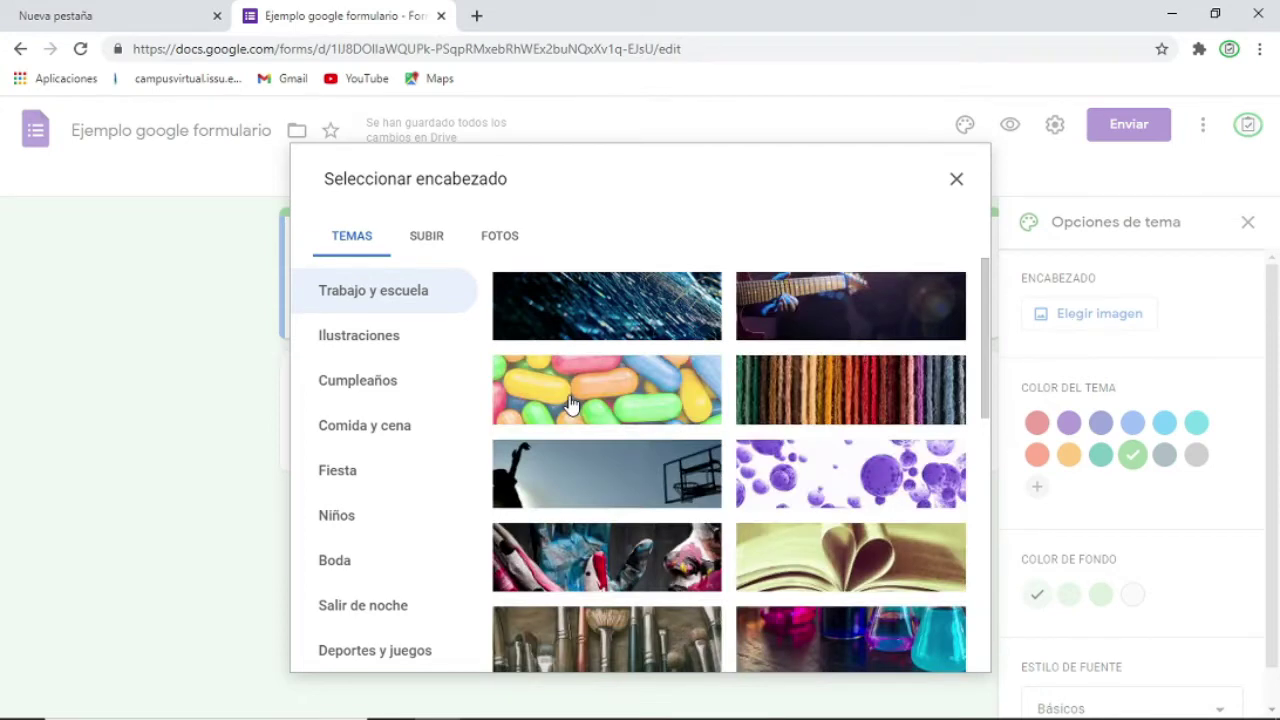
pyautogui.click(358, 382)
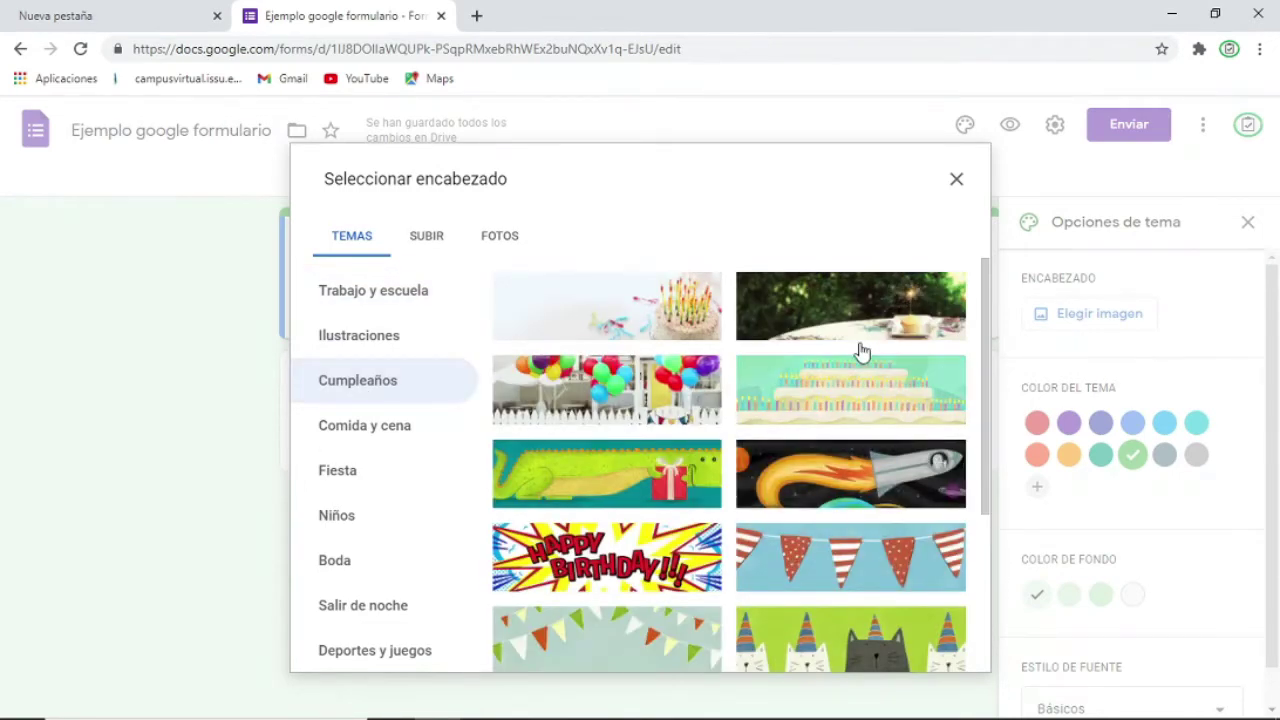
pyautogui.click(360, 486)
pyautogui.click(390, 305)
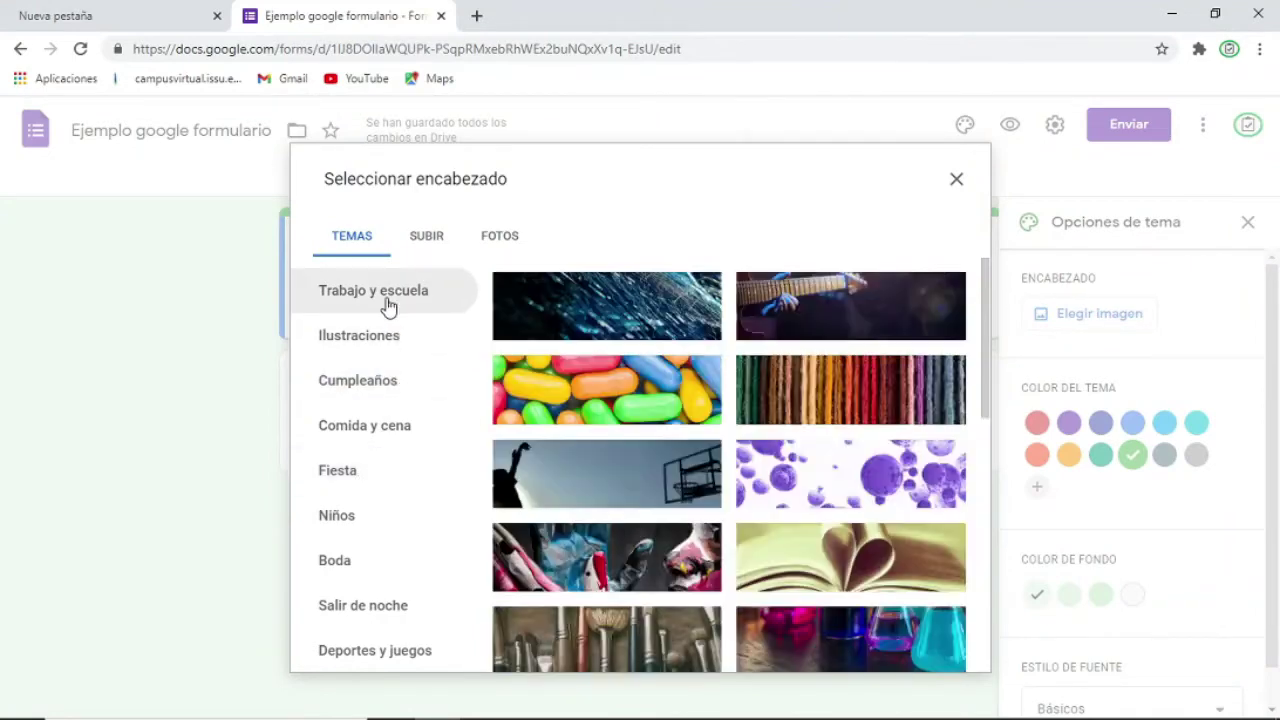
pyautogui.click(391, 343)
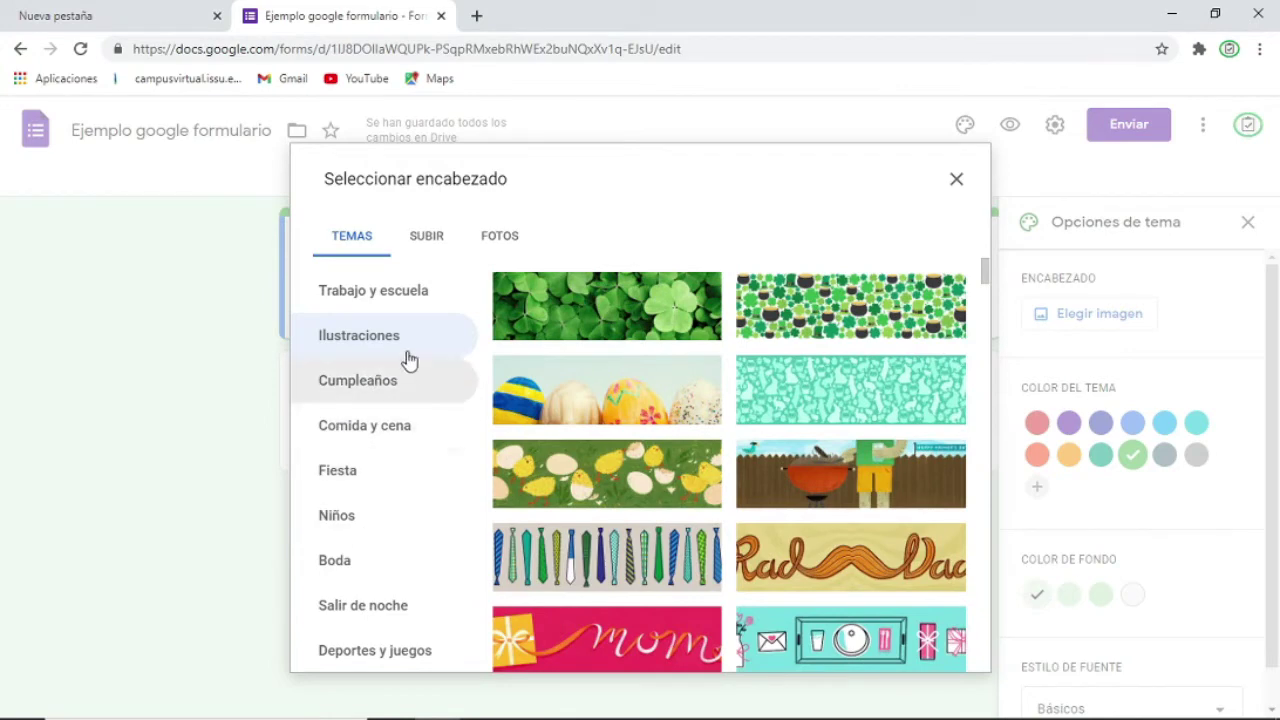
pyautogui.click(337, 570)
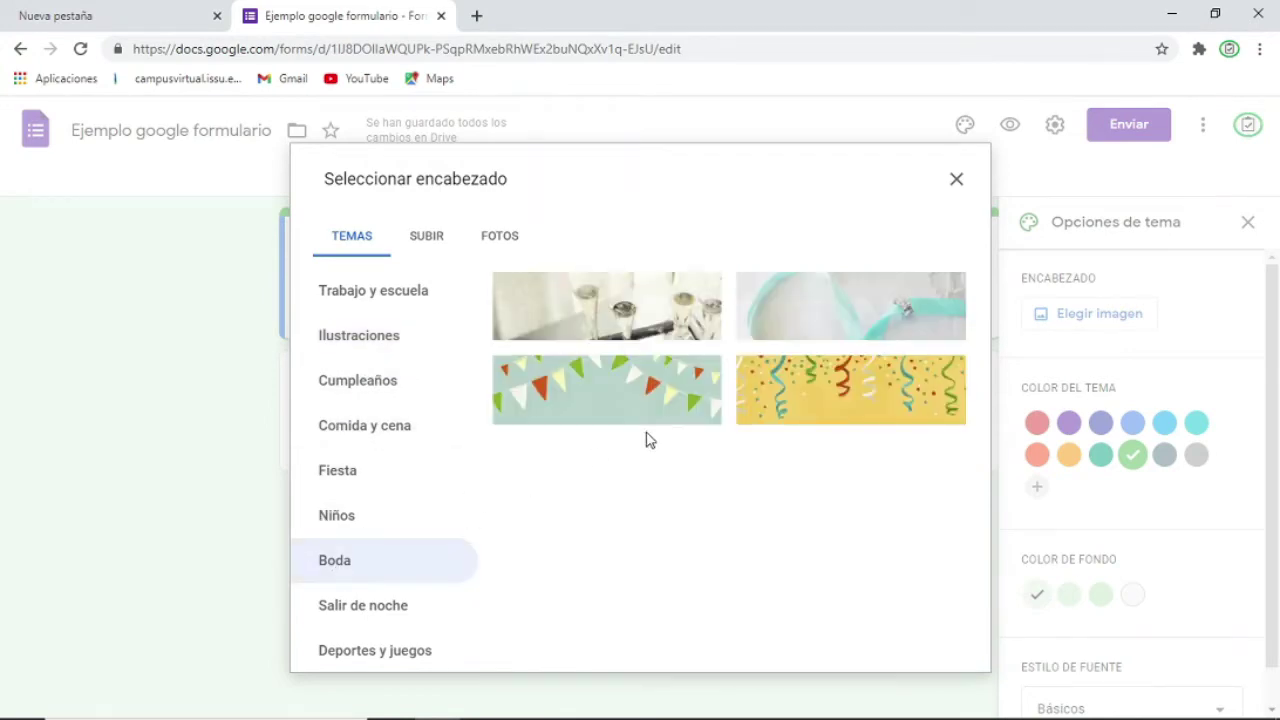
pyautogui.click(363, 610)
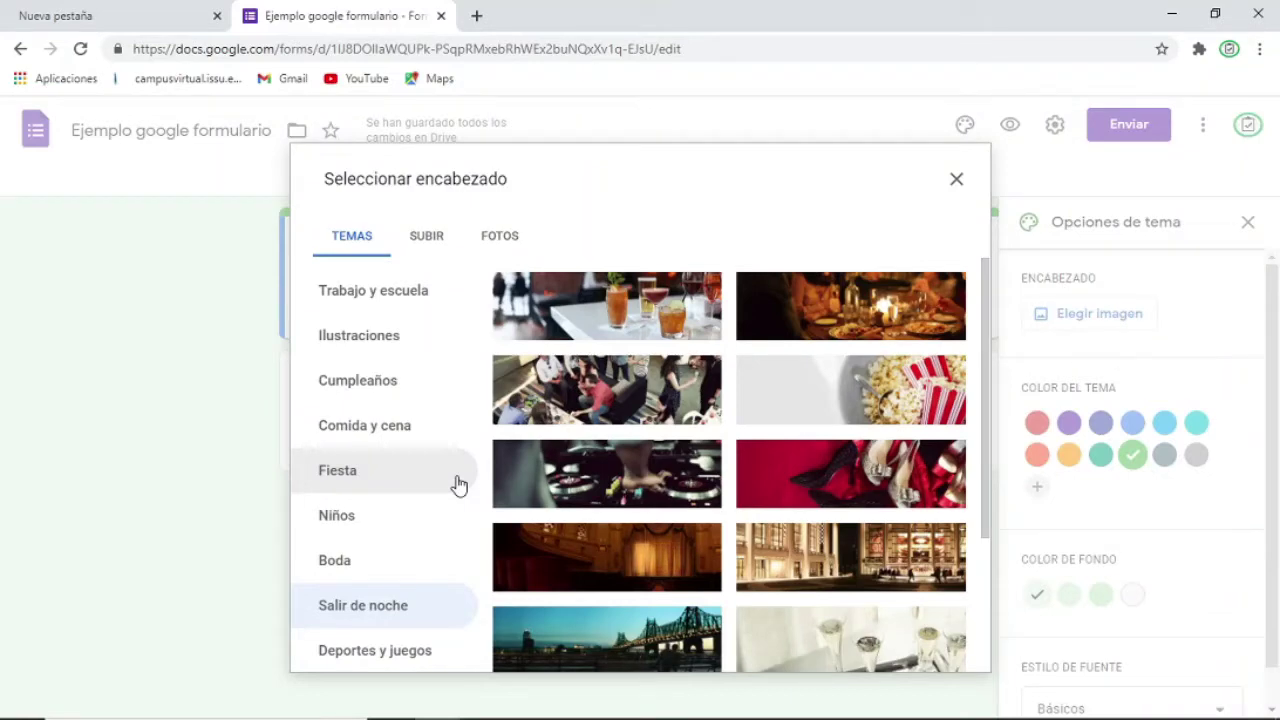
# - Try to upload the image "pato" from the Música folder as the header and reposition its crop area
pyautogui.click(428, 240)
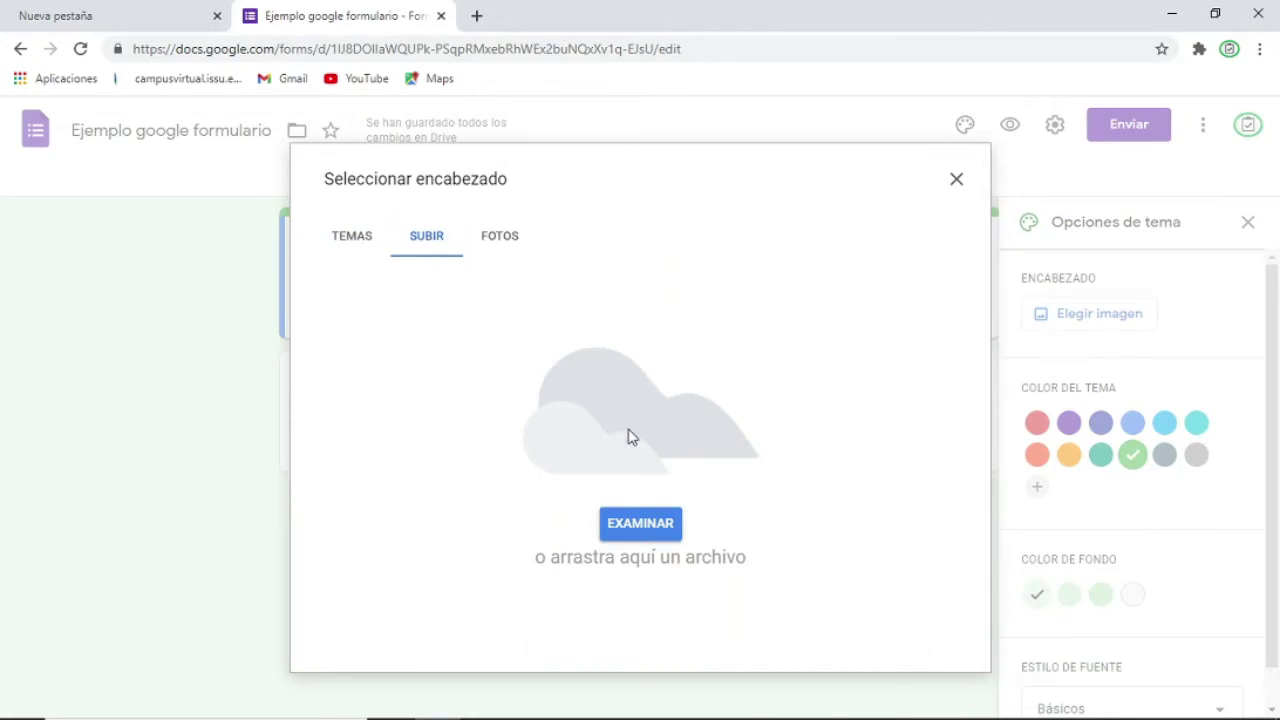
pyautogui.click(640, 527)
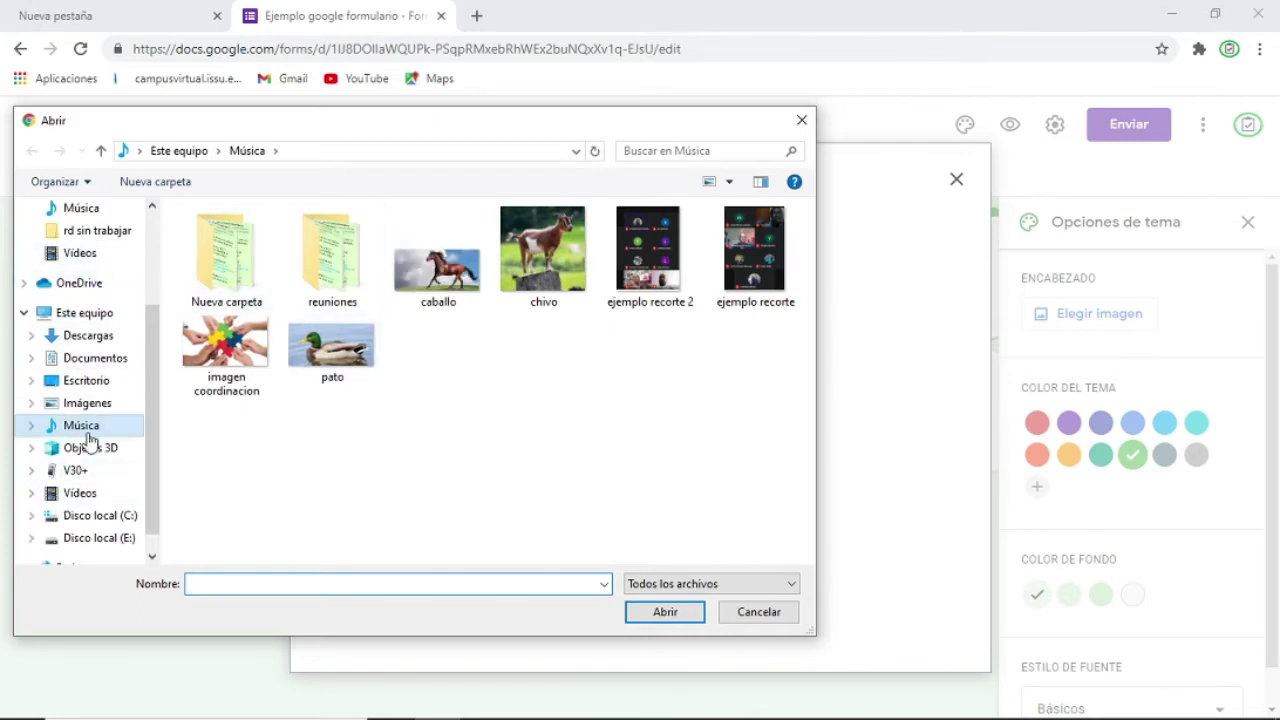
pyautogui.click(345, 350)
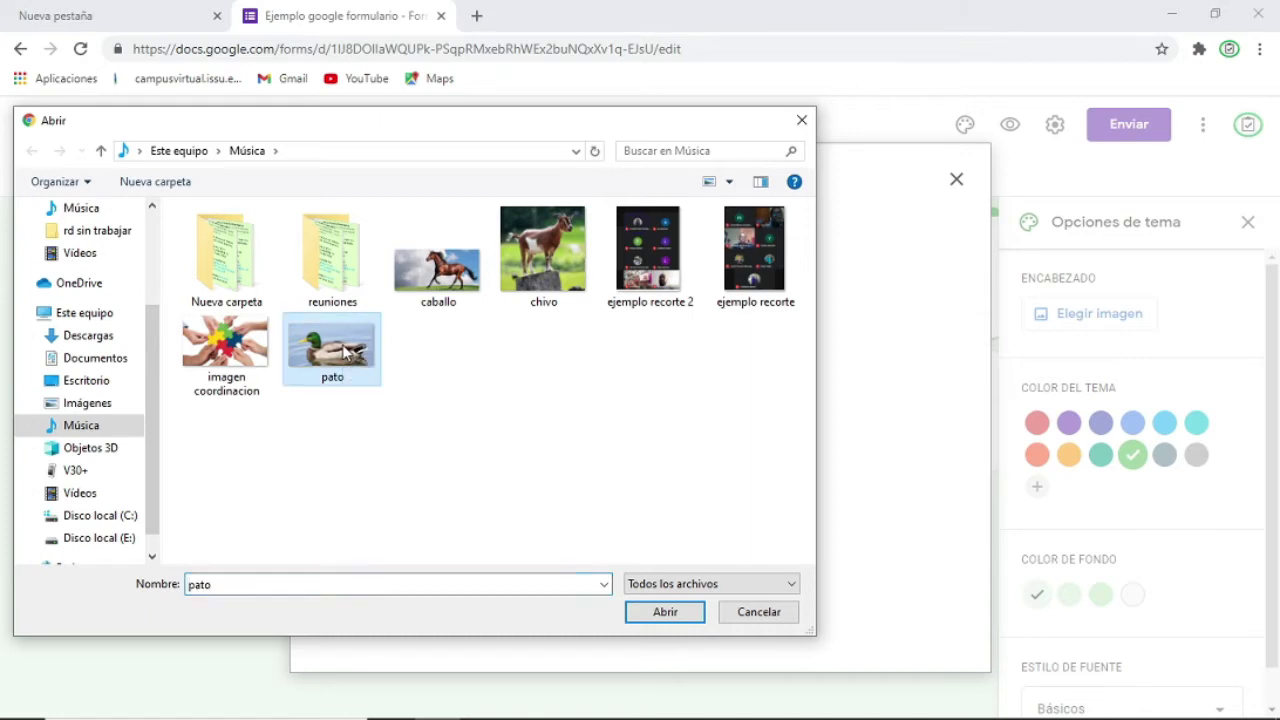
pyautogui.click(663, 612)
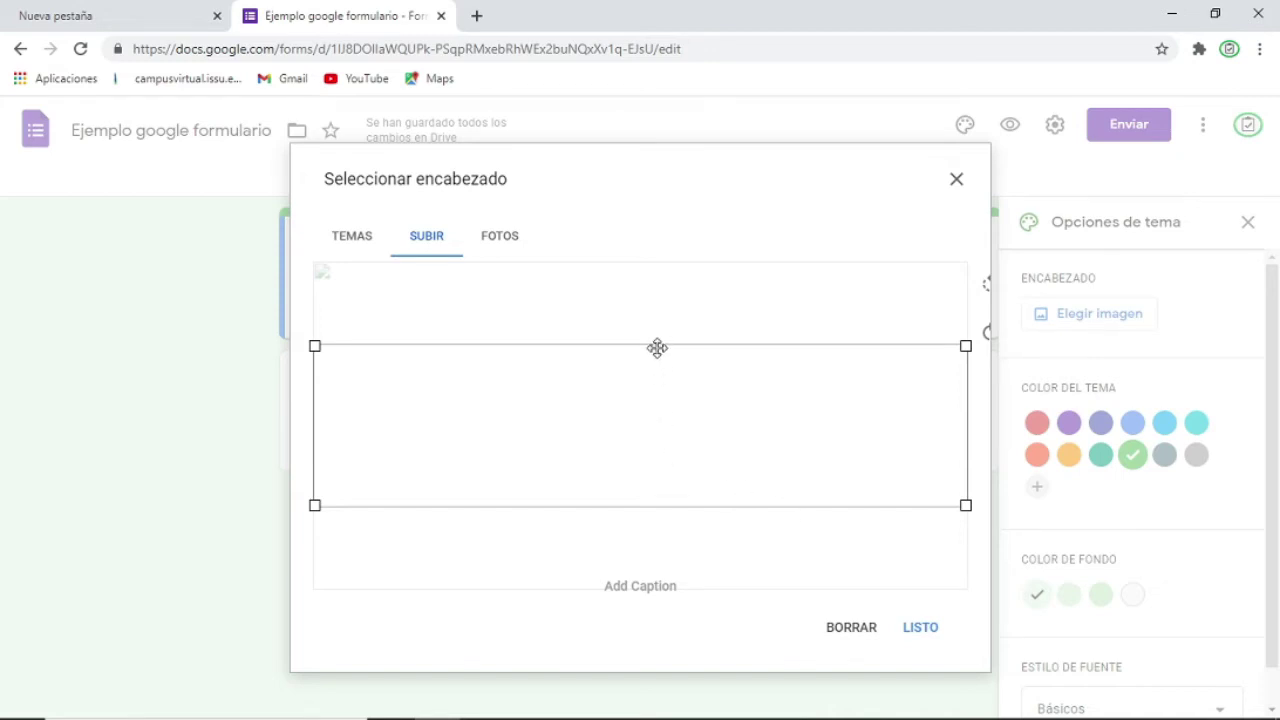
pyautogui.moveTo(657, 347); pyautogui.dragTo(665, 310)
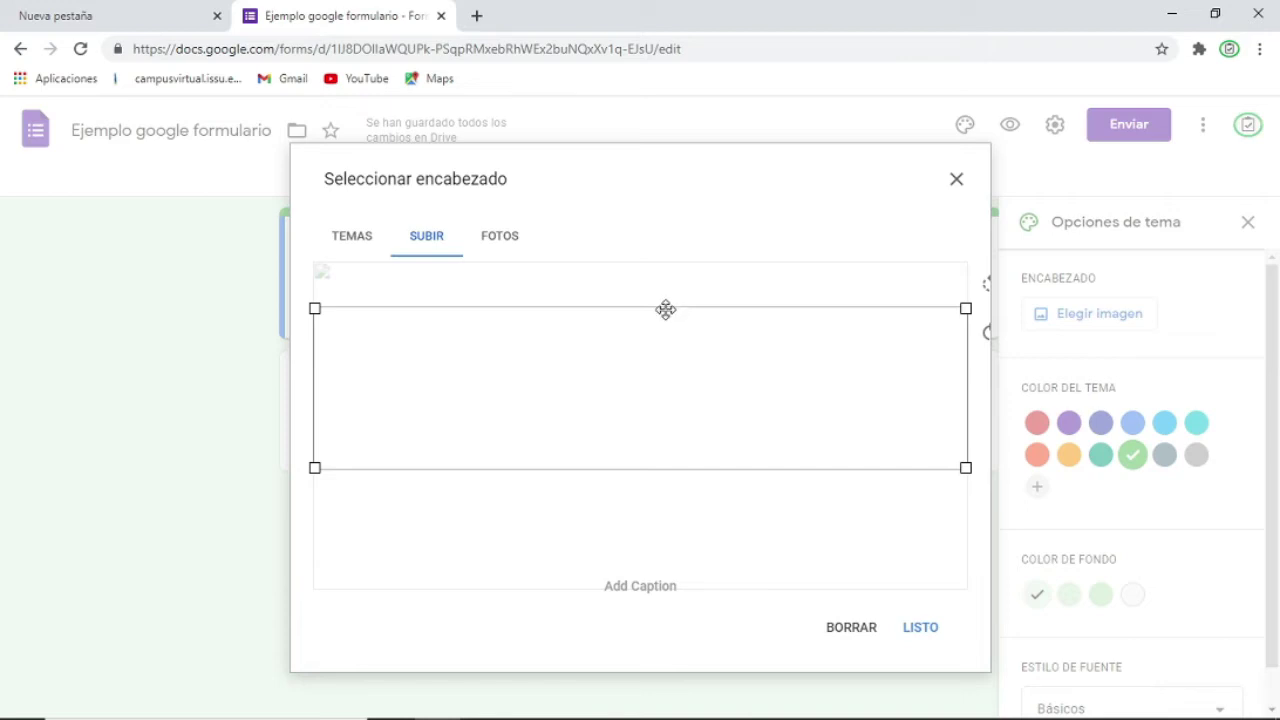
pyautogui.moveTo(665, 310); pyautogui.dragTo(689, 333)
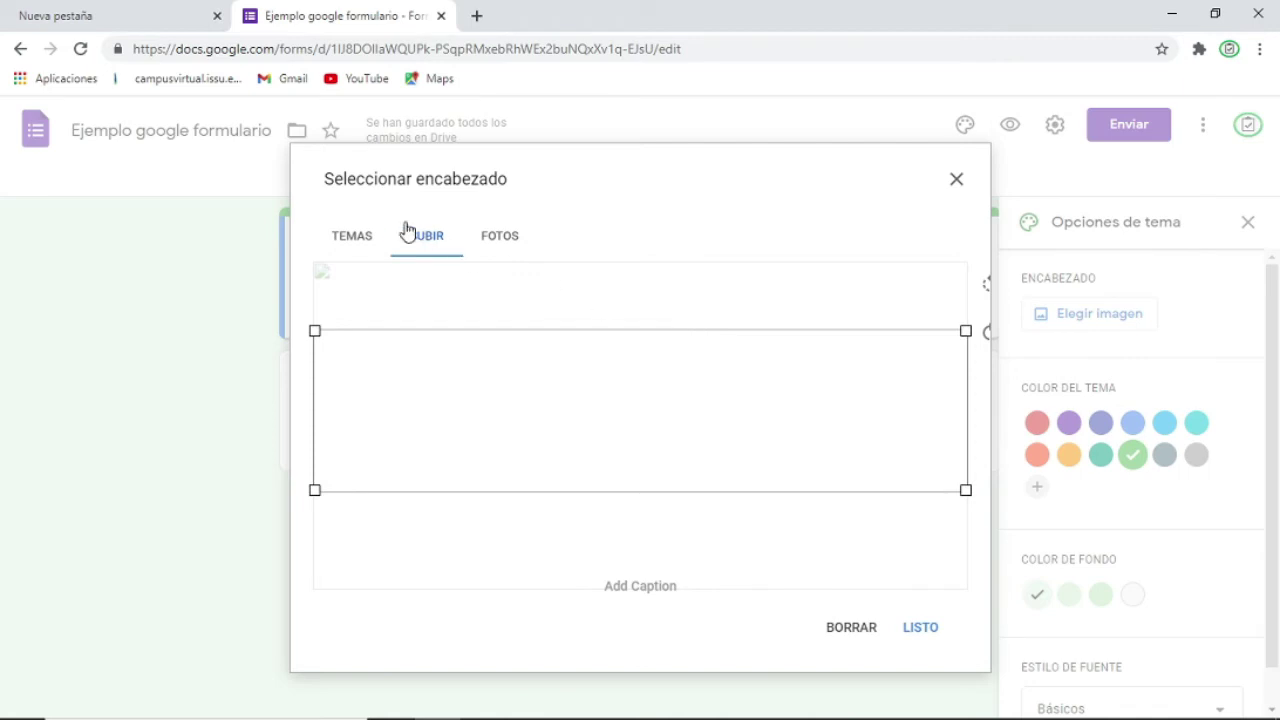
# - Insert the first Trabajo y escuela image, the dark blue light-fibre picture, as the form's header
pyautogui.click(356, 237)
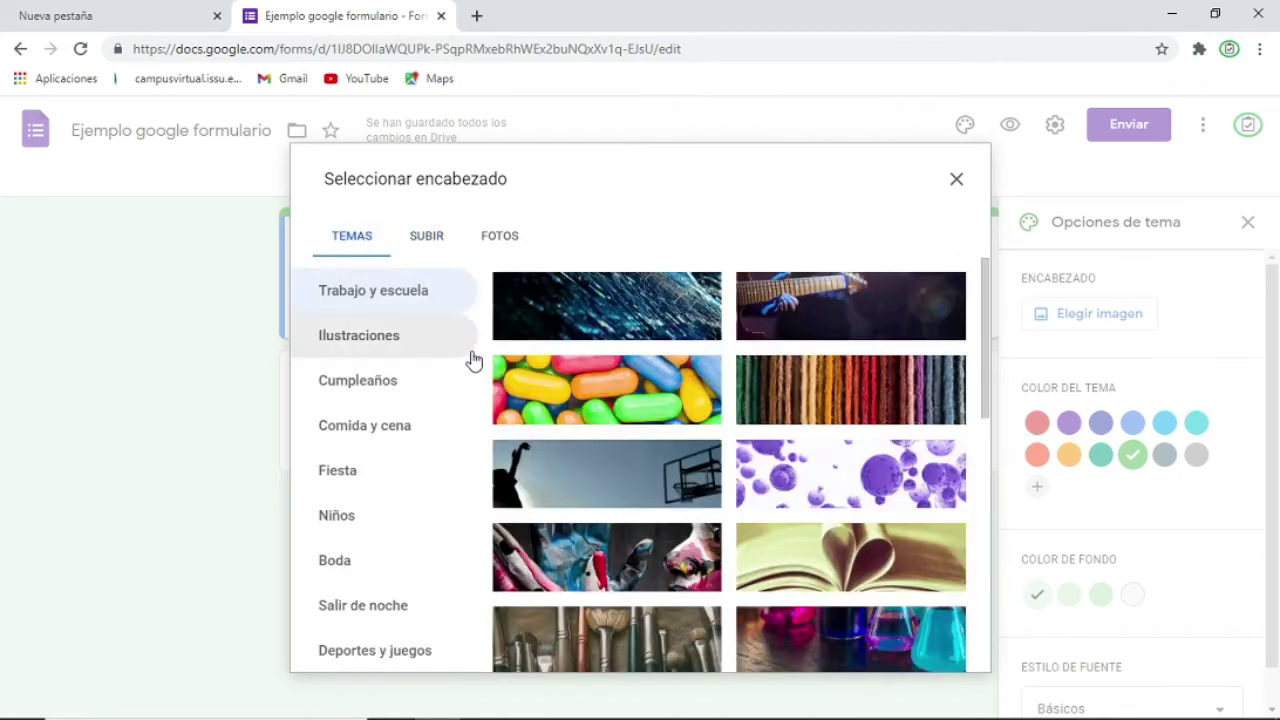
pyautogui.click(665, 320)
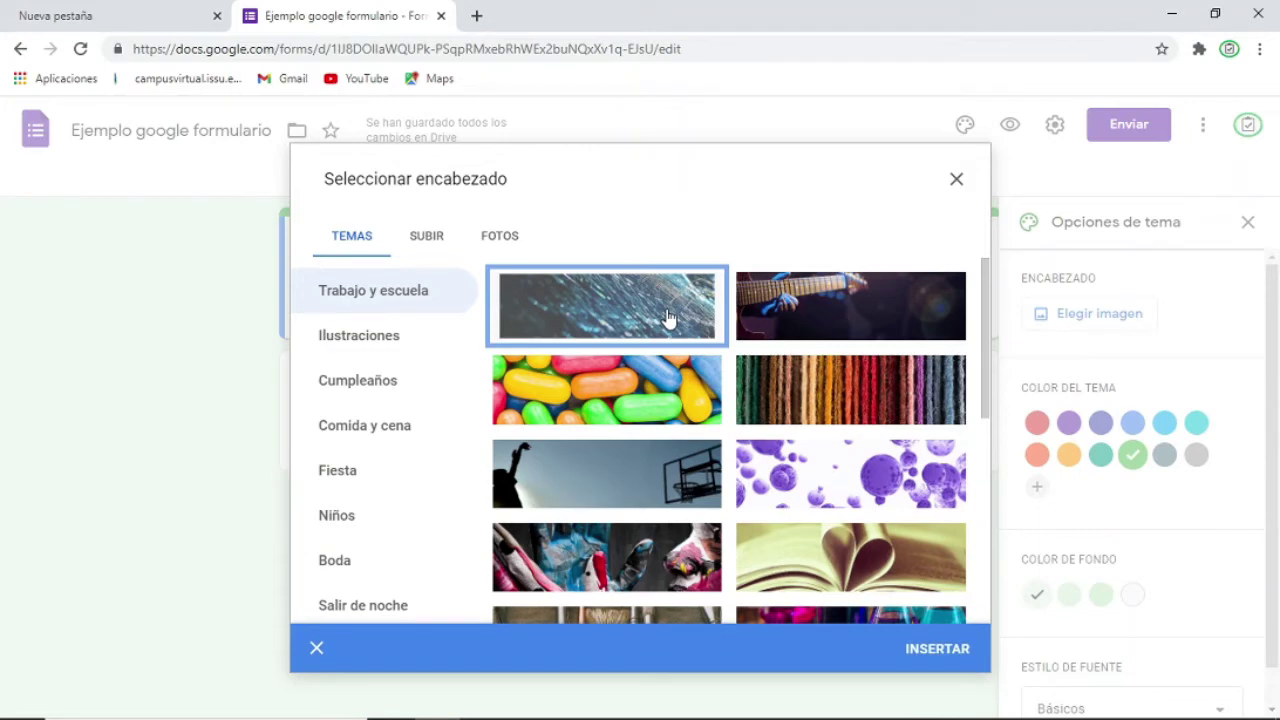
pyautogui.click(937, 650)
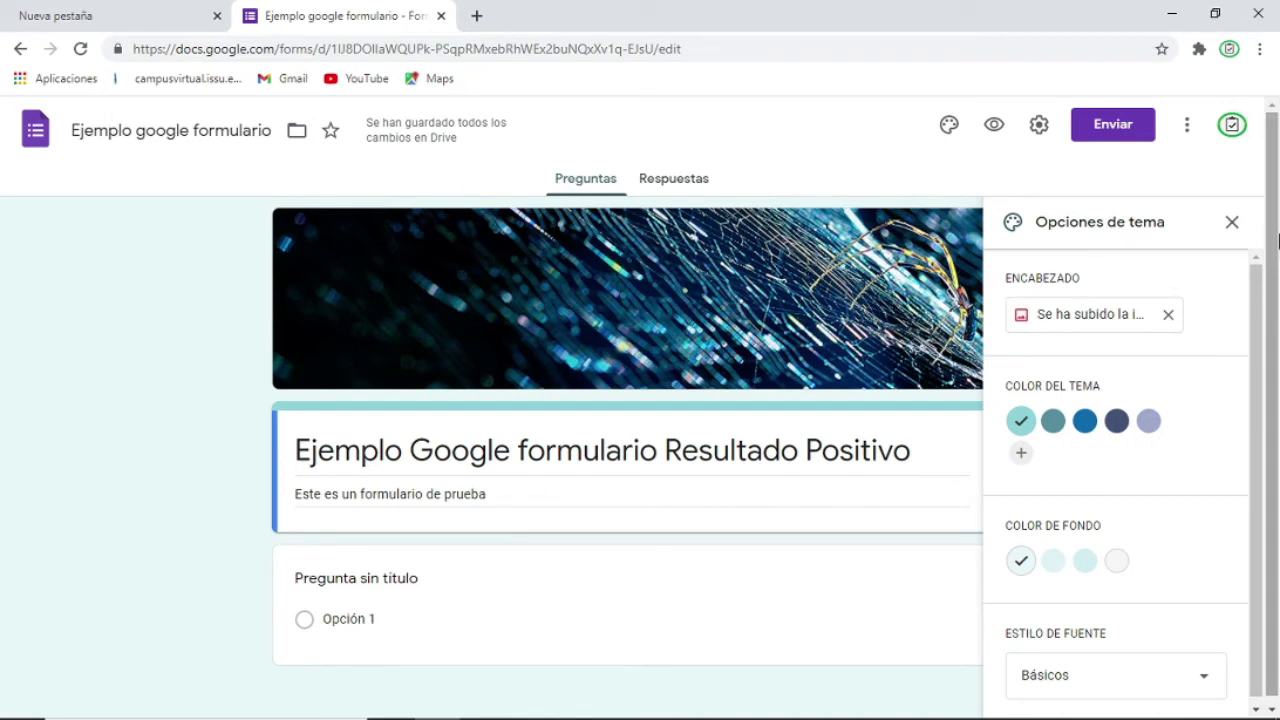
# - Close the theme options and title the first question "¿Cuál es tu nombre?"
pyautogui.moveTo(1277, 291); pyautogui.dragTo(1260, 328)
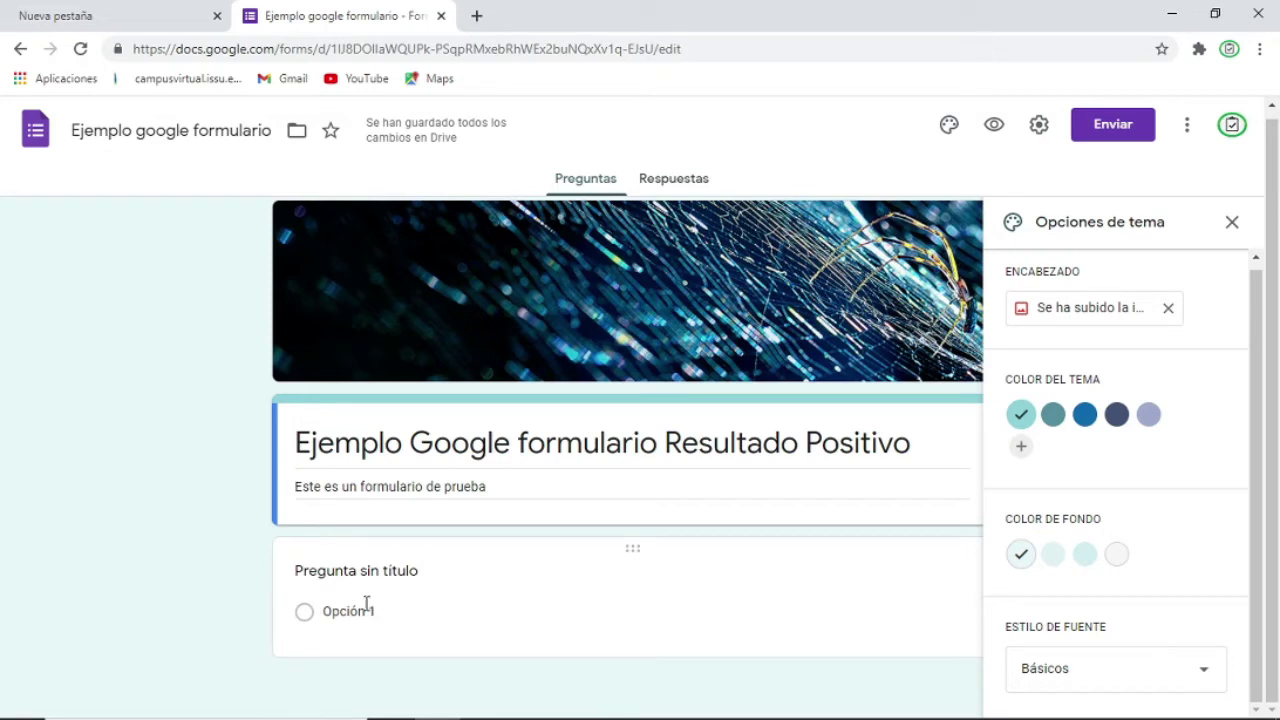
pyautogui.click(420, 578)
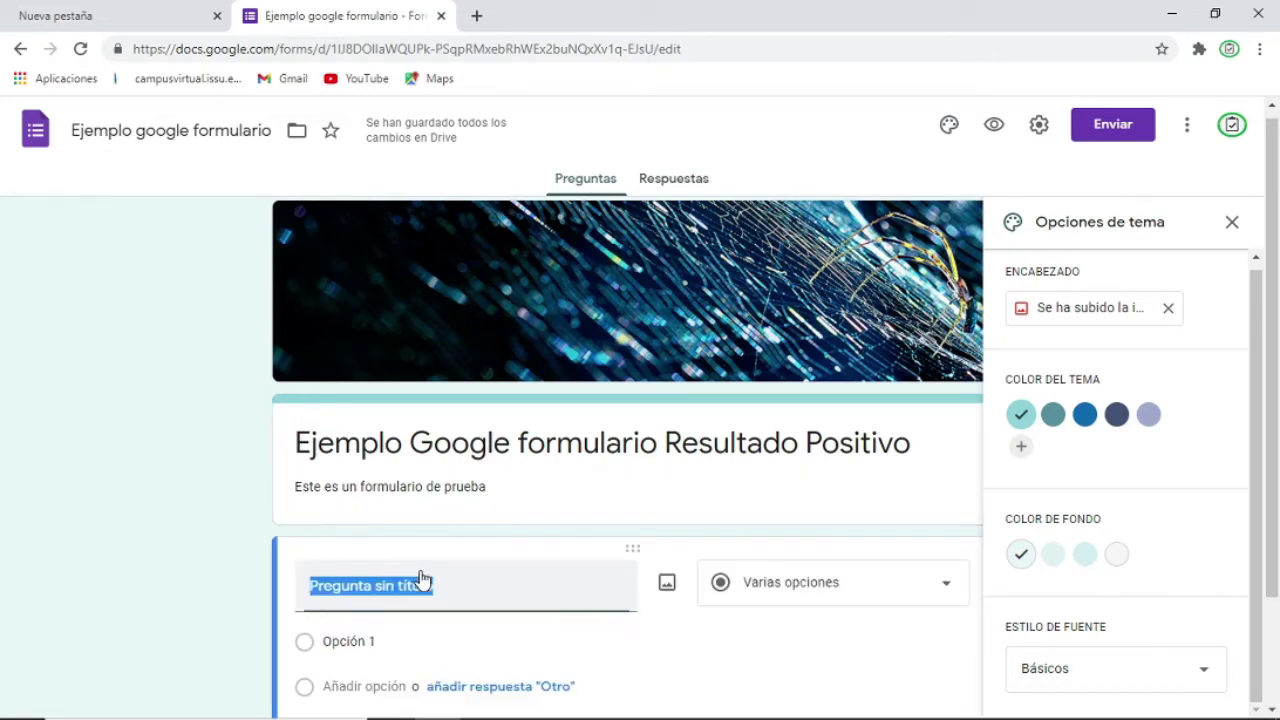
pyautogui.click(1232, 222)
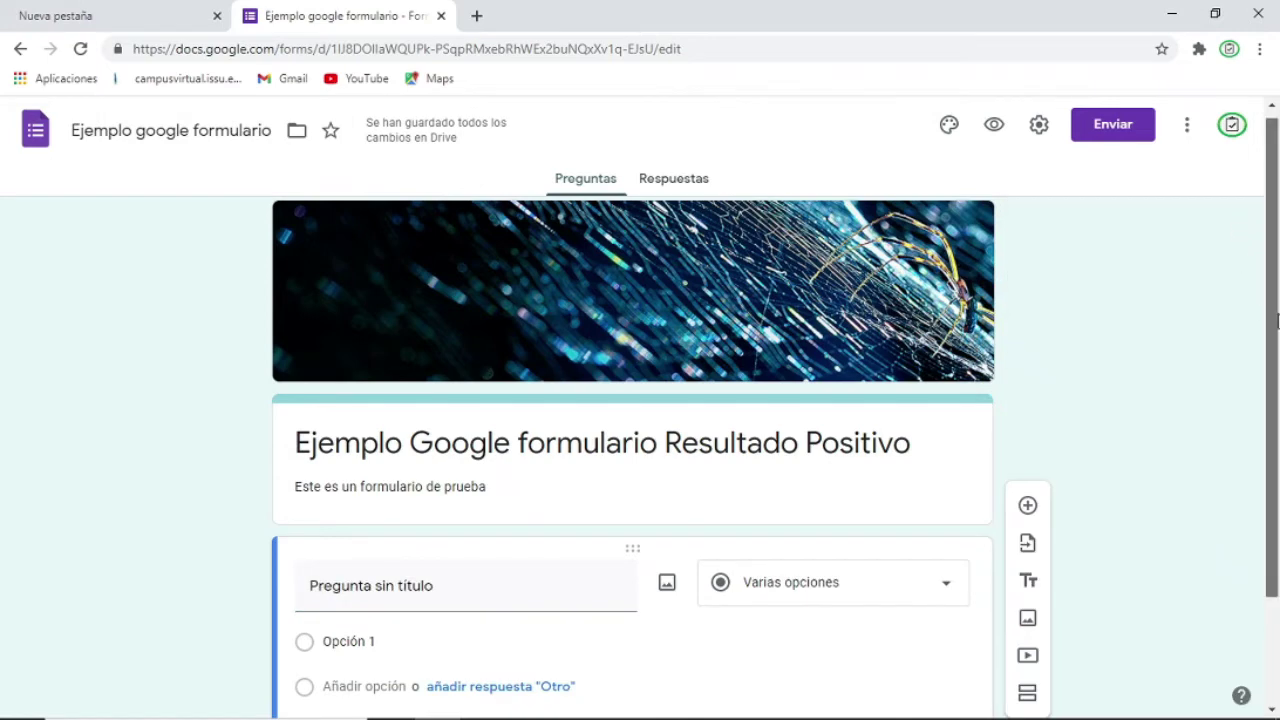
pyautogui.scroll(-1, 1276, 318)
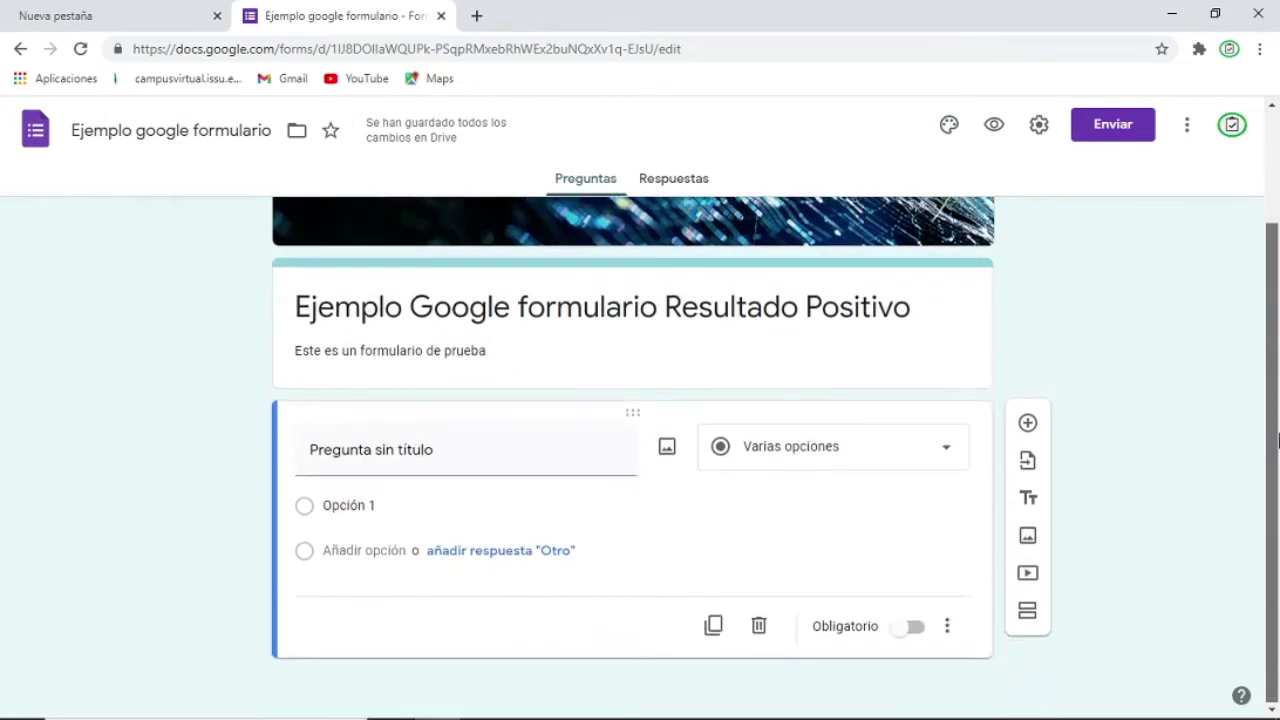
pyautogui.click(519, 448)
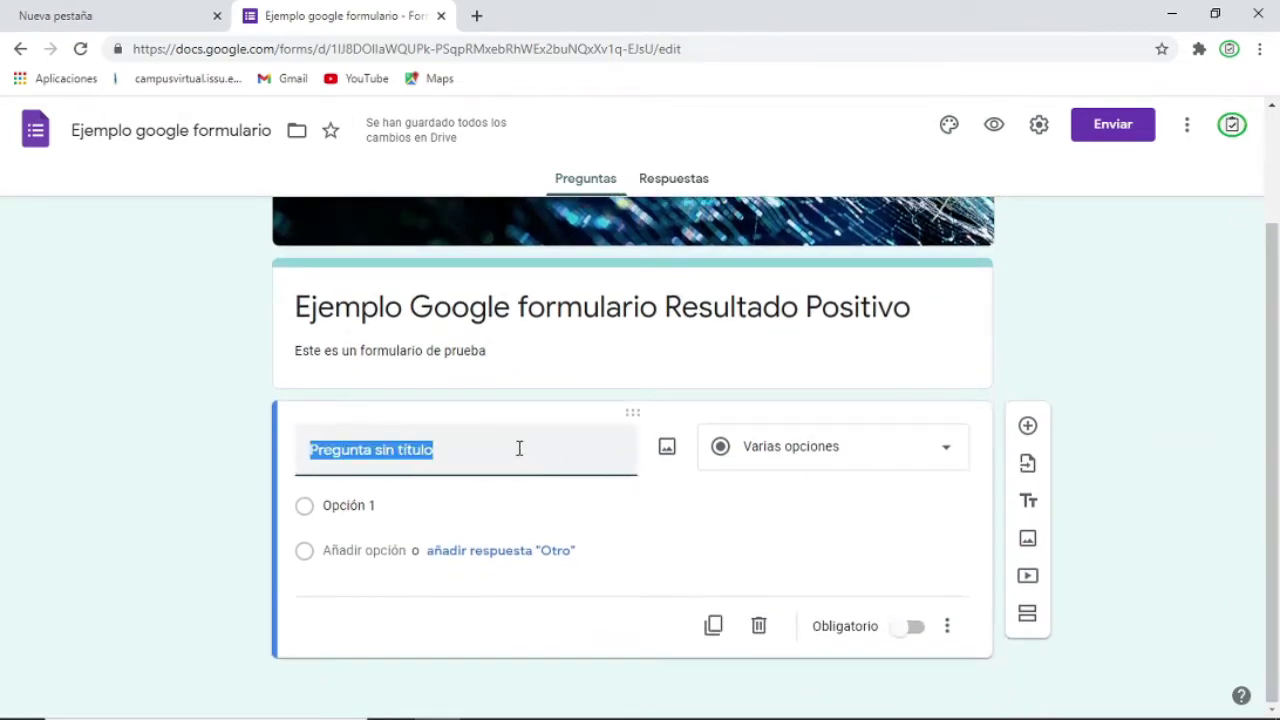
pyautogui.write('Cua')
pyautogui.press('BackSpace')
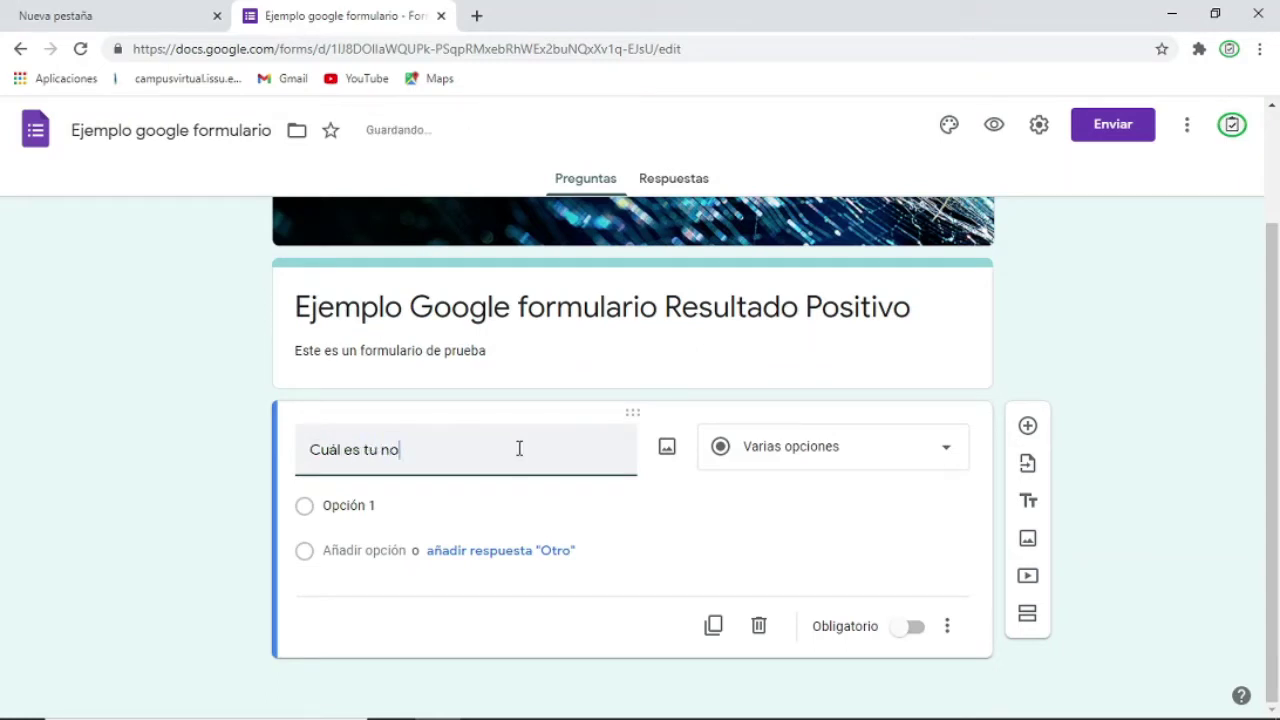
pyautogui.write('ál es tu nombre?')
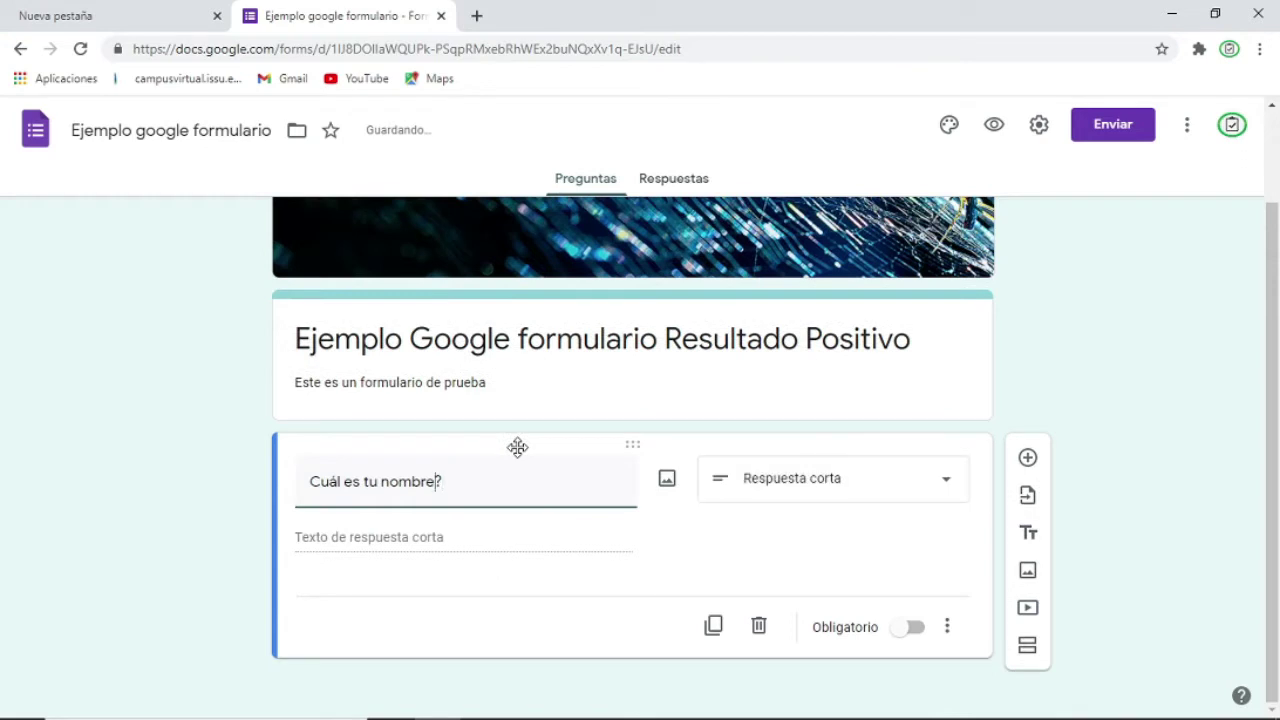
pyautogui.write('¿')
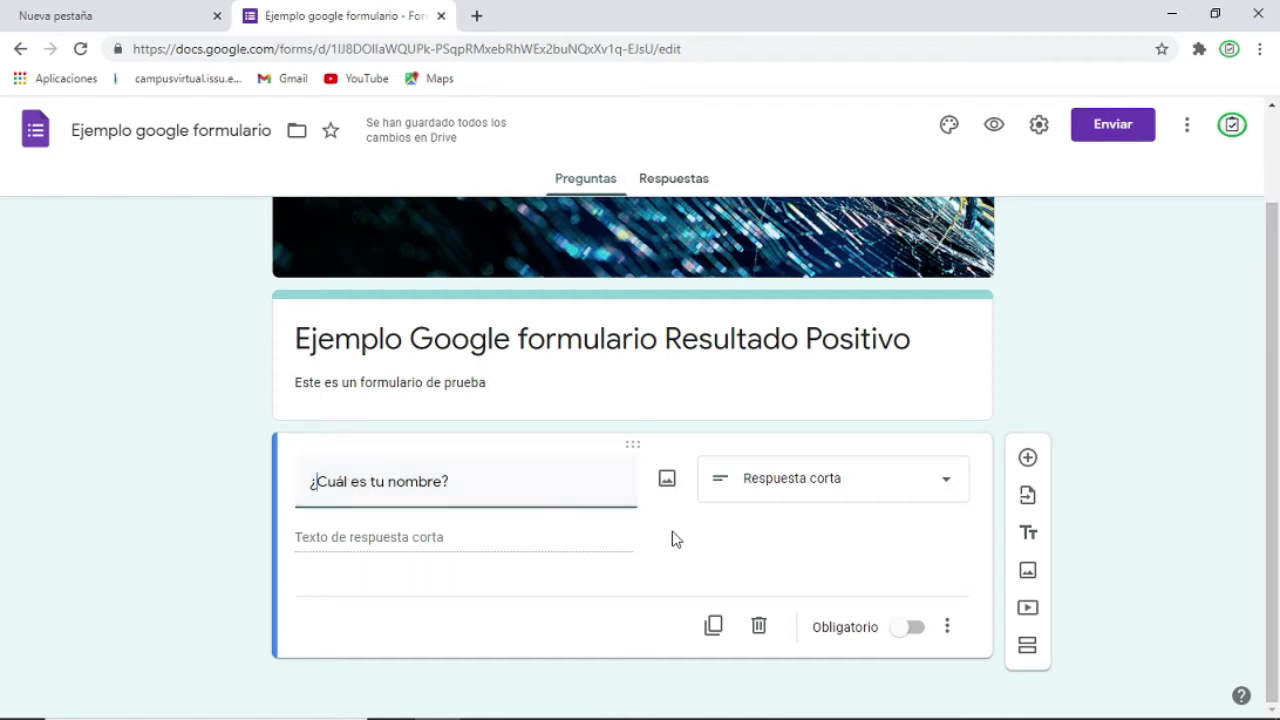
# - Make the "¿Cuál es tu nombre?" question required and look through the available question types
pyautogui.click(910, 628)
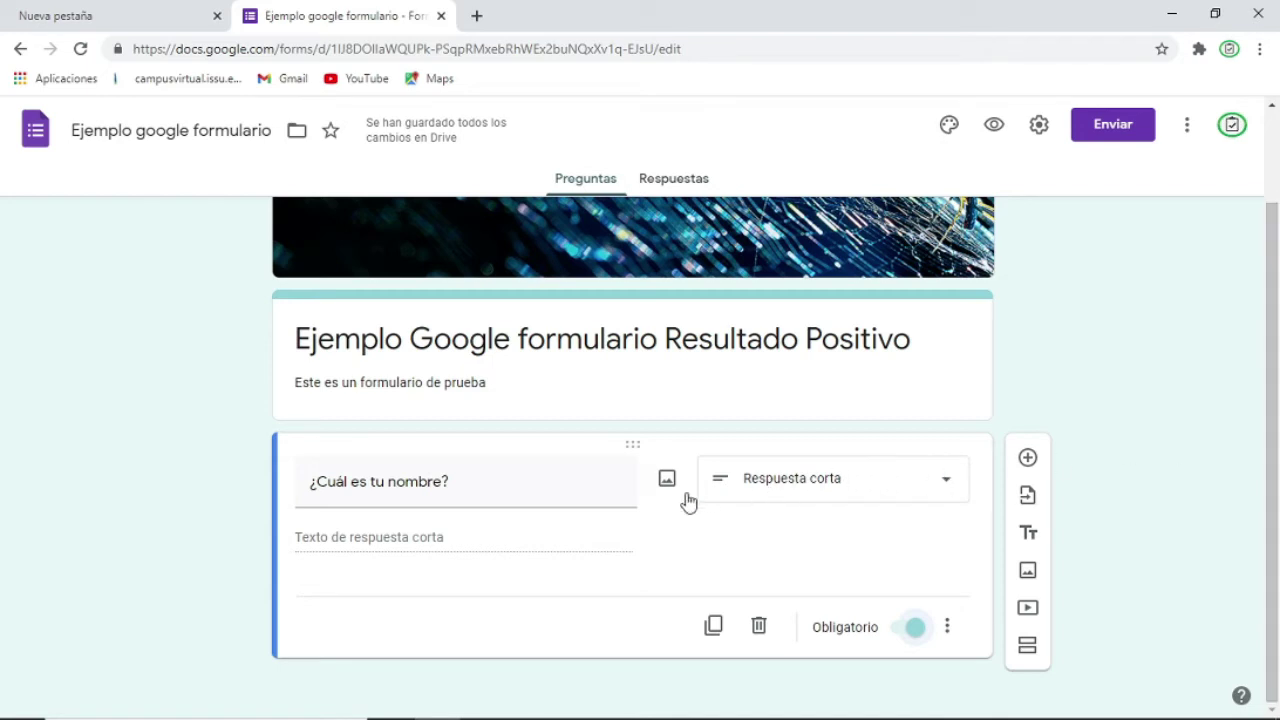
pyautogui.click(946, 482)
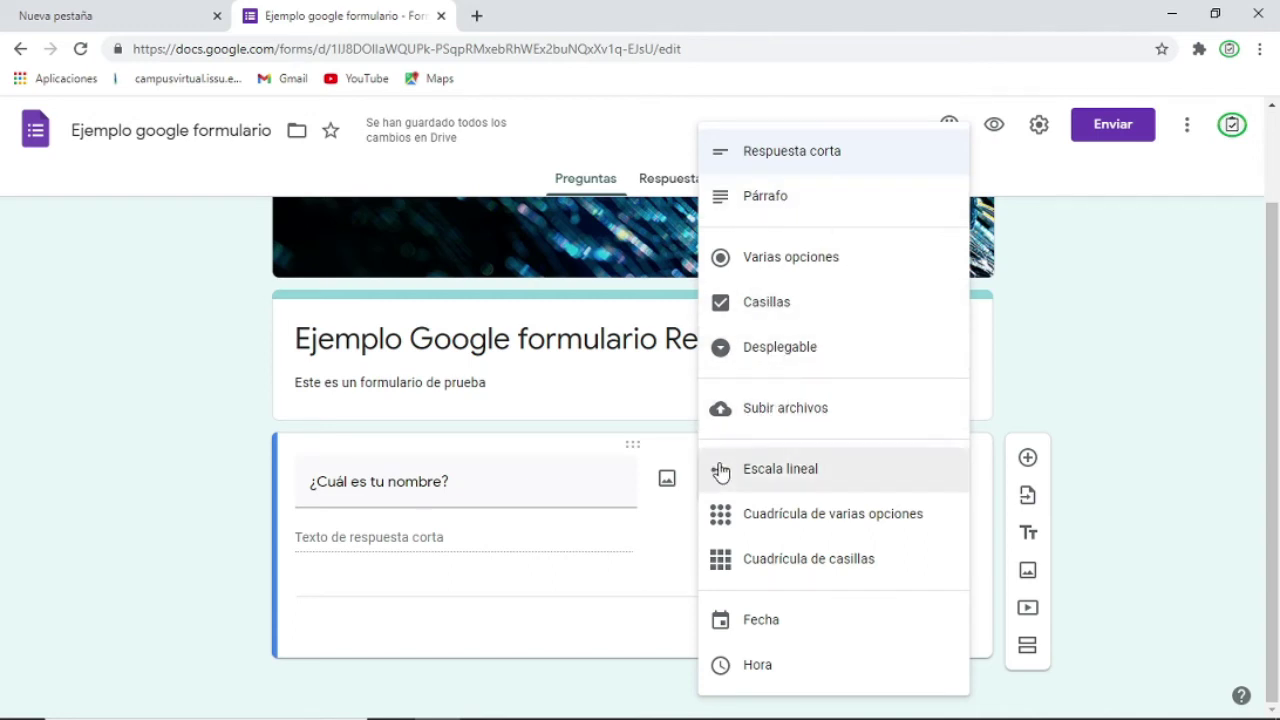
pyautogui.click(596, 646)
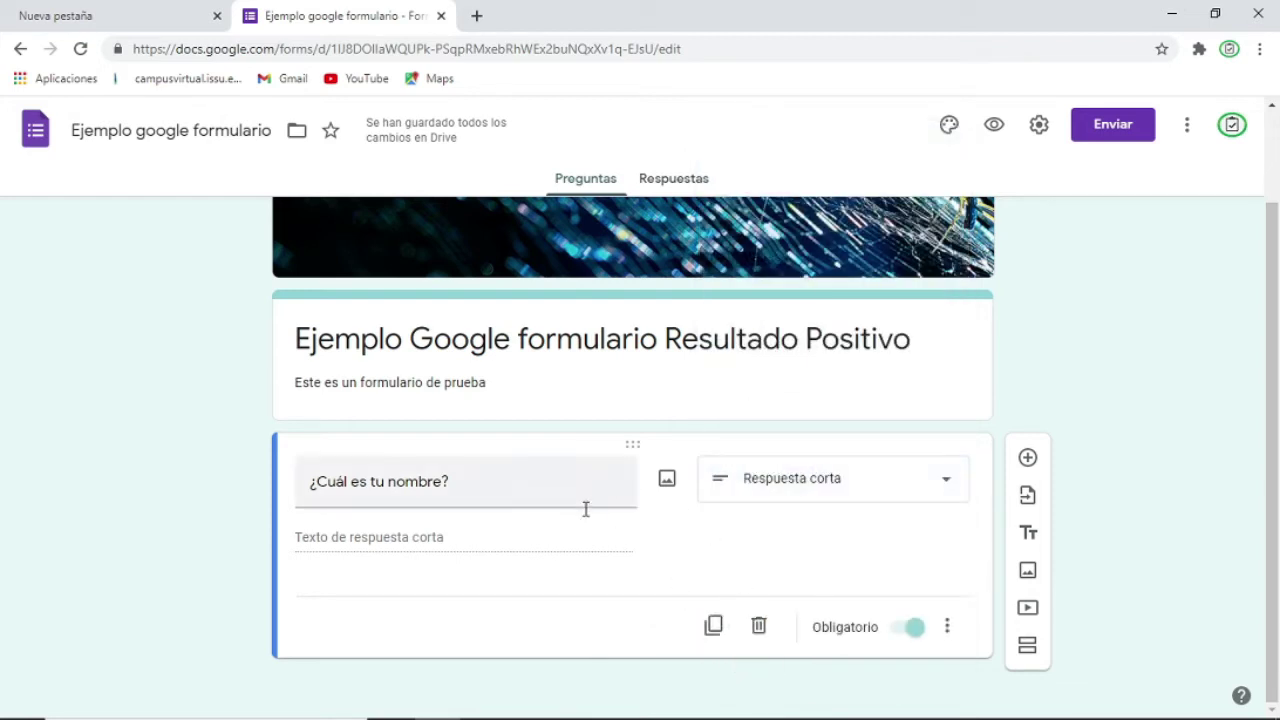
# - Add a second question titled "¿Cuál es tu apellido?" and make it required
pyautogui.click(1028, 459)
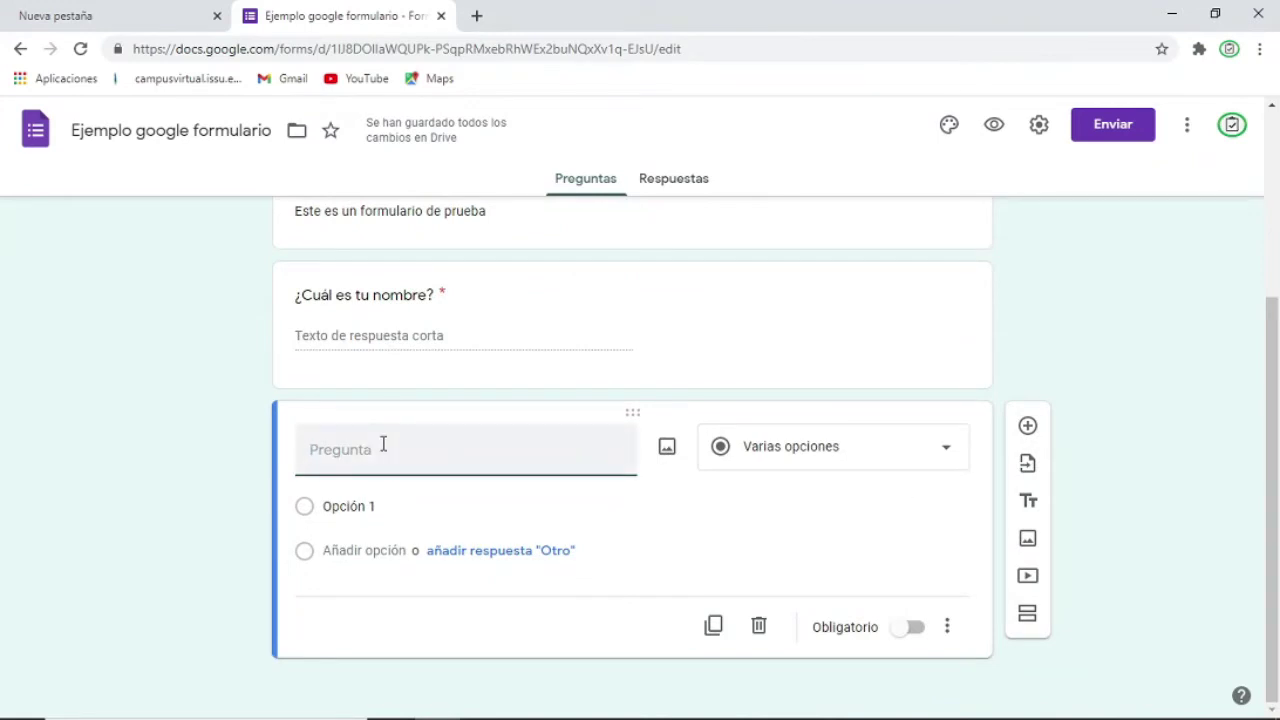
pyautogui.write('C')
pyautogui.press('BackSpace')
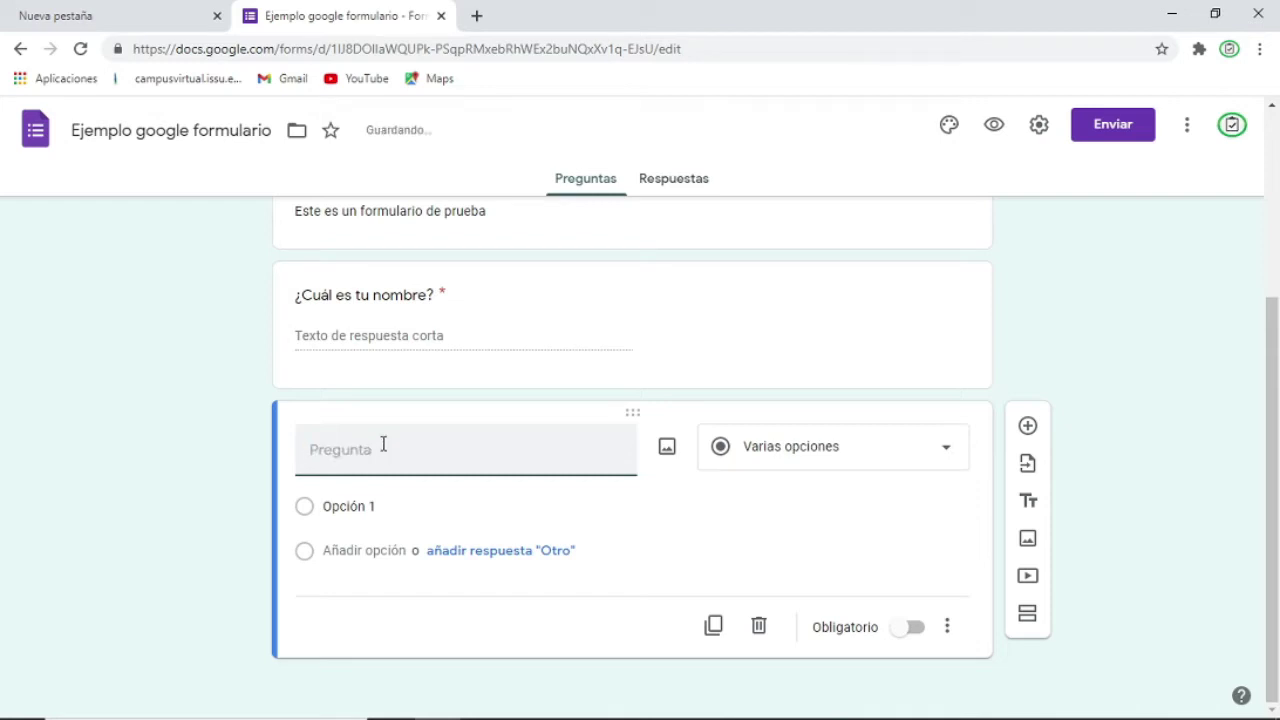
pyautogui.write('¿Cual')
pyautogui.press('BackSpace')
pyautogui.press('BackSpace')
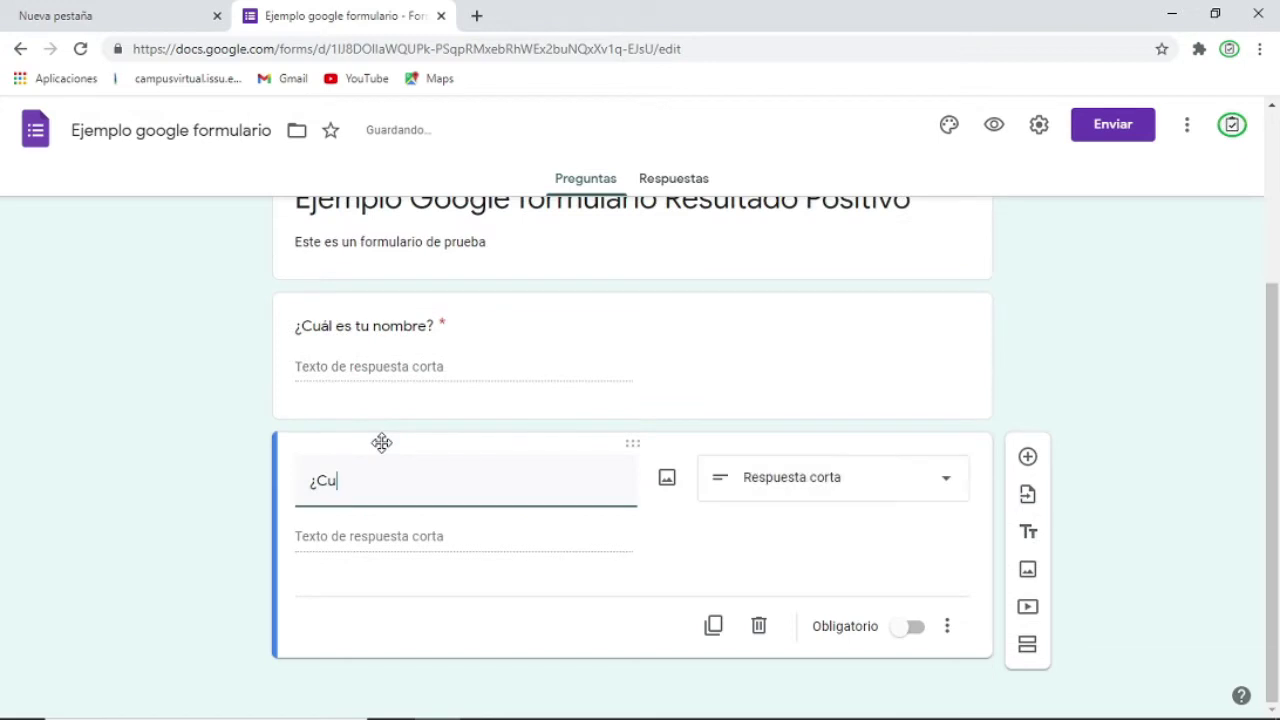
pyautogui.write('ál es')
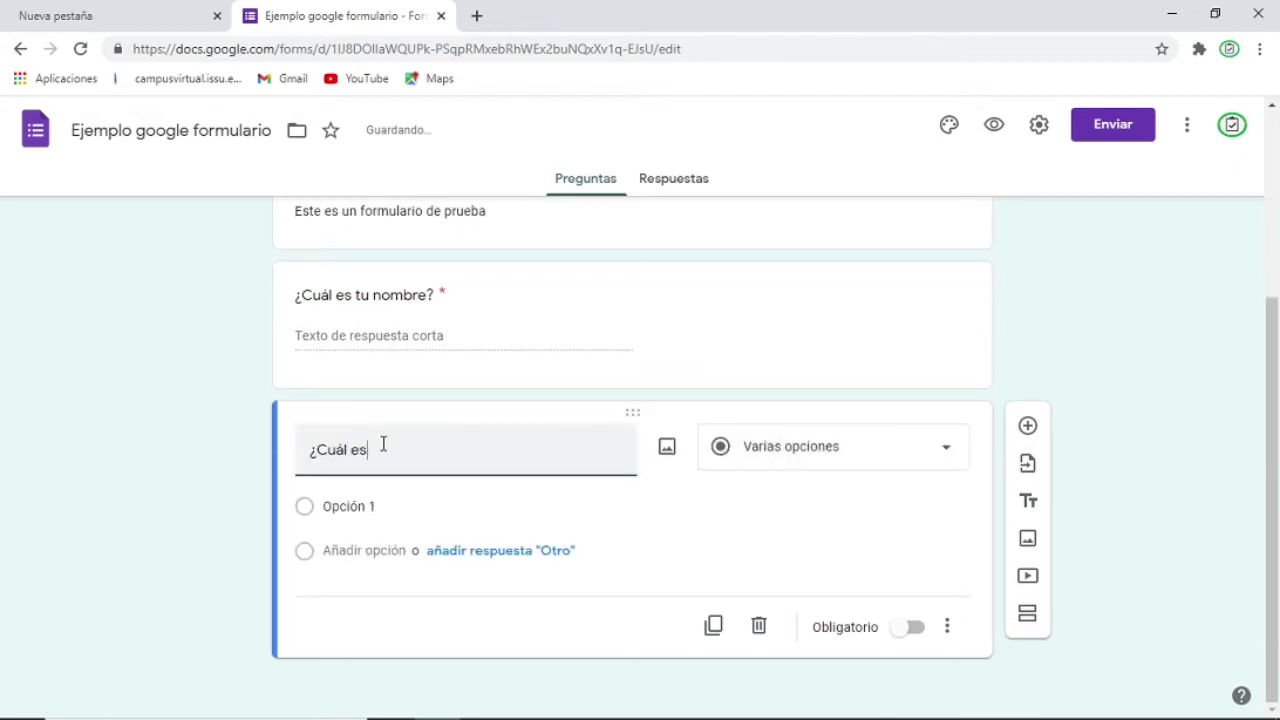
pyautogui.write(' tu apellido?')
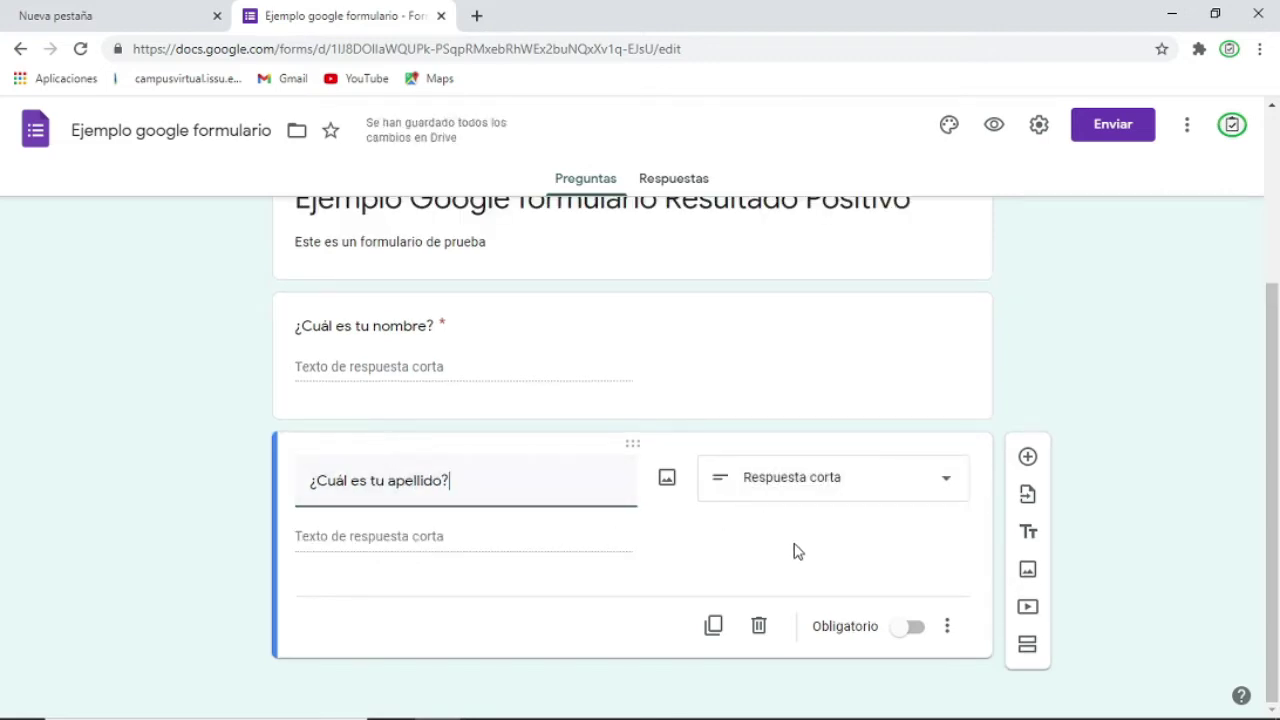
pyautogui.click(903, 635)
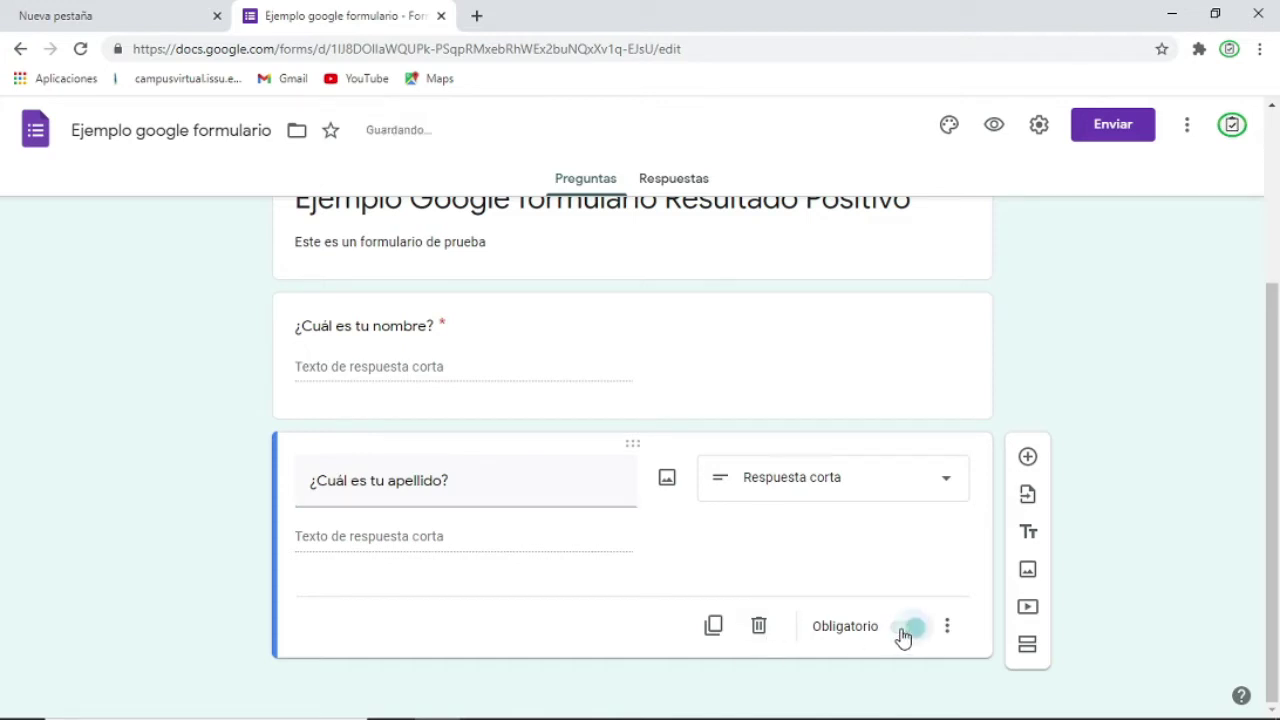
# - Add a third question to the form and title it "¿Cuál es tu edad?"
pyautogui.click(1030, 460)
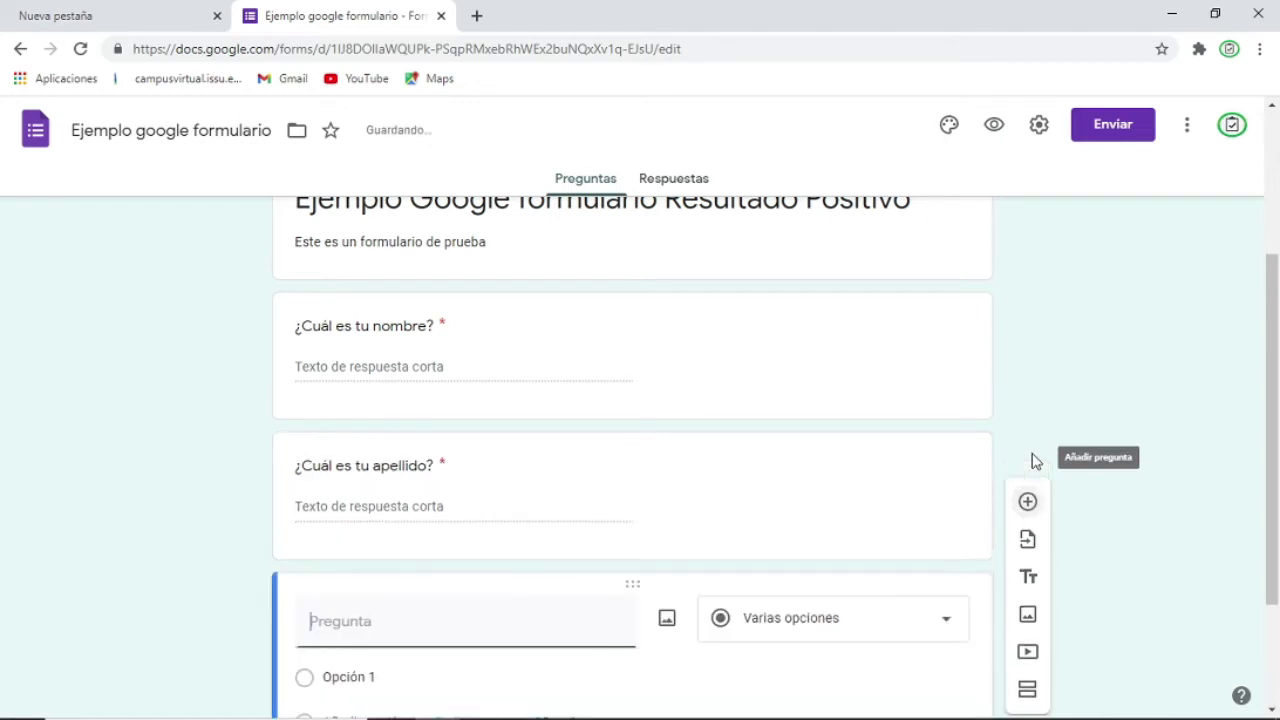
pyautogui.scroll(-2, 1273, 424)
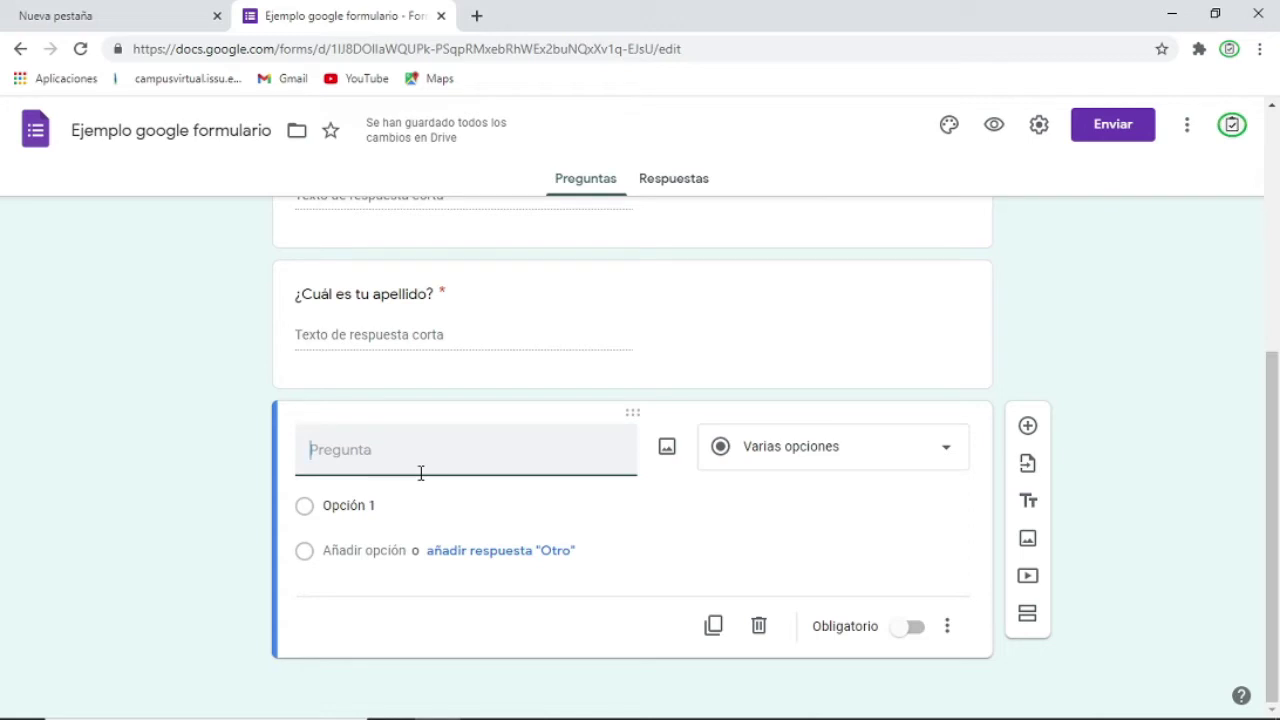
pyautogui.write('¿Cual')
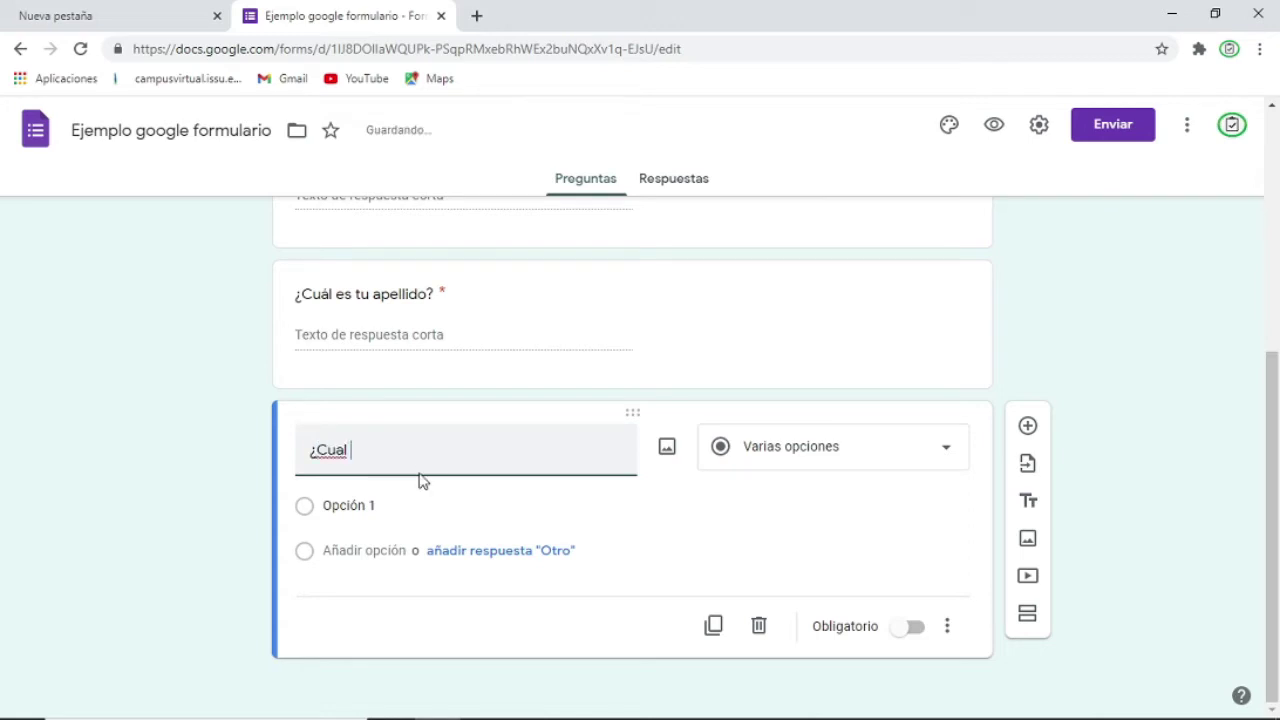
pyautogui.press('BackSpace')
pyautogui.write('l es tu aedad')
pyautogui.press('BackSpace')
pyautogui.press('BackSpace')
pyautogui.press('BackSpace')
pyautogui.press('BackSpace')
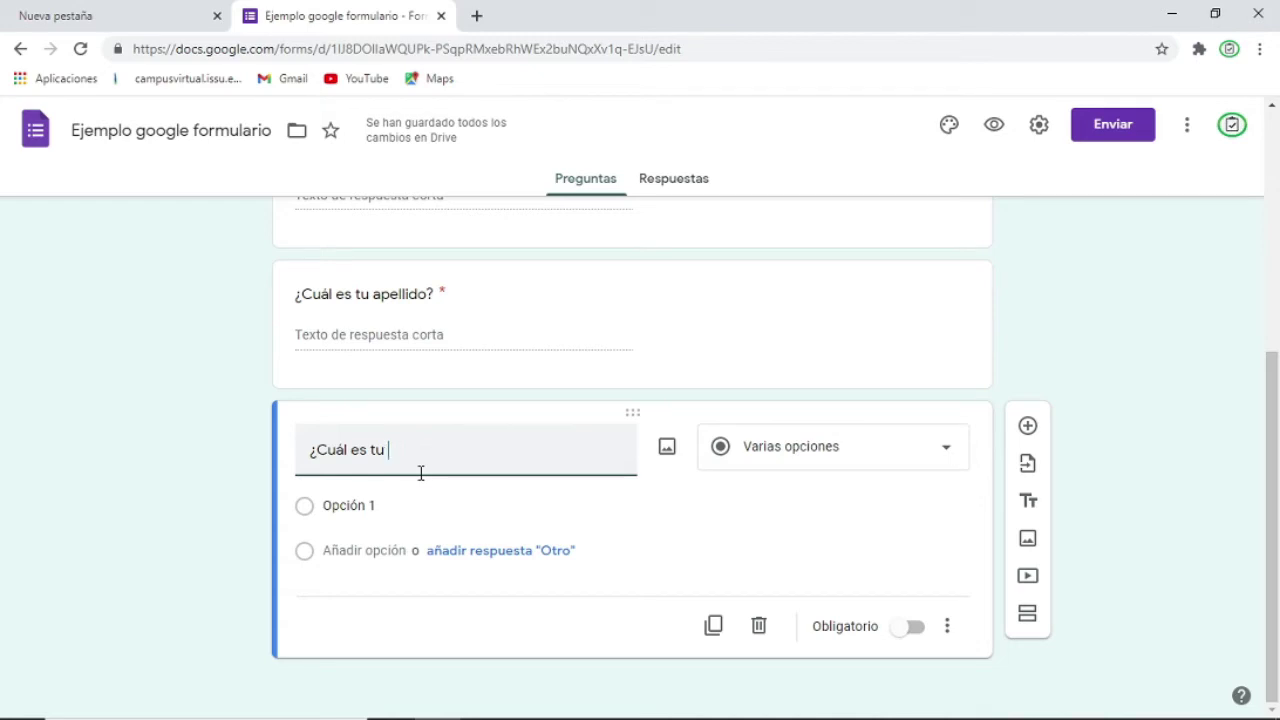
pyautogui.write('edad')
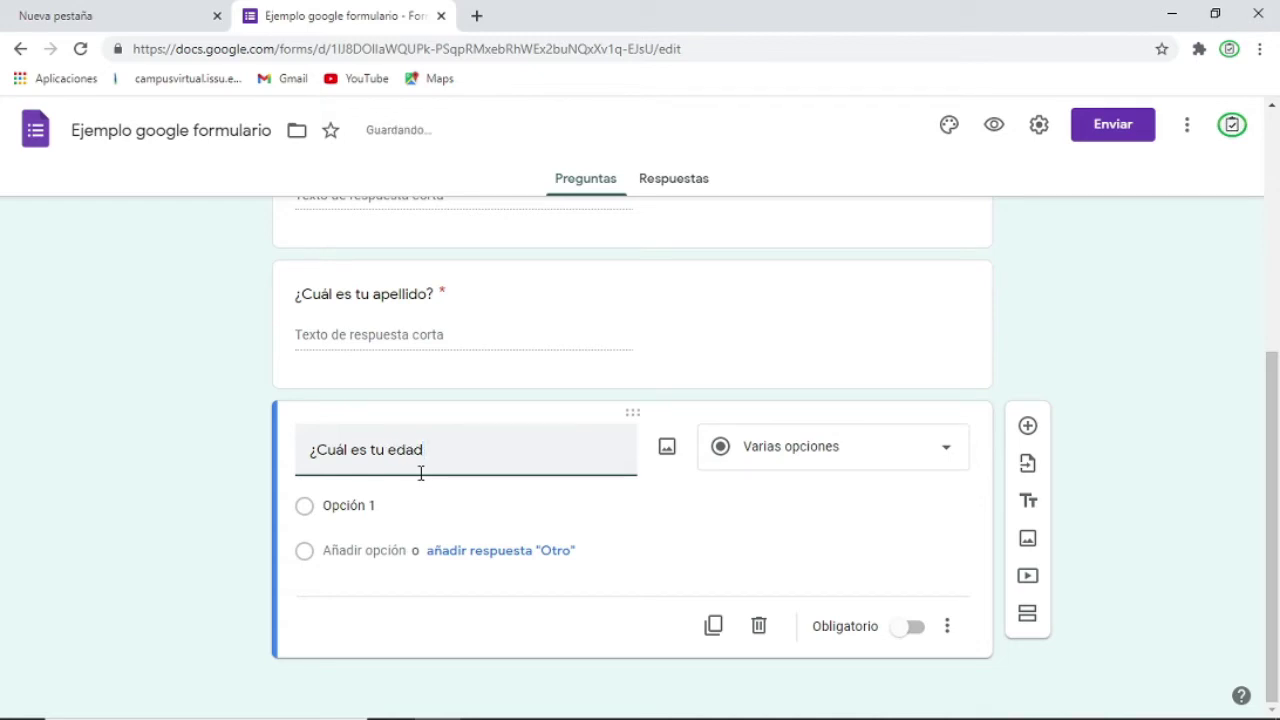
pyautogui.write('?')
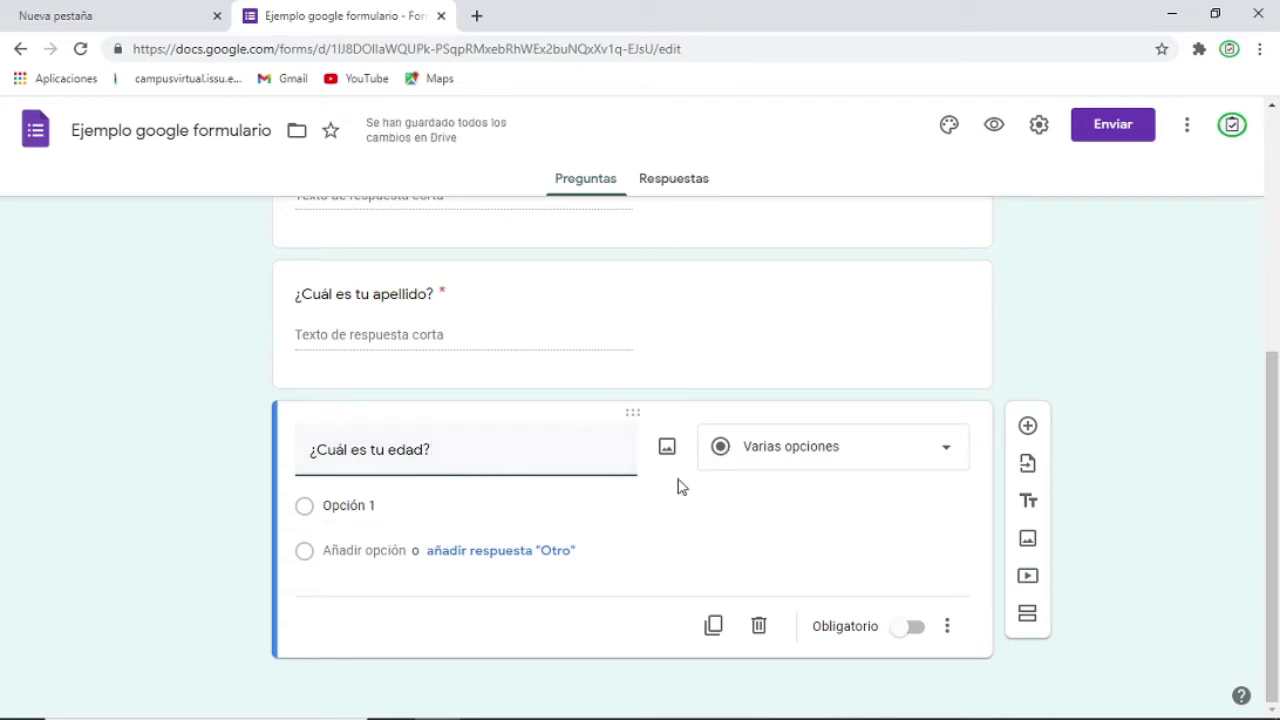
# - Give the age question the options 15, 18, 20 and an "Otro" answer, and make it required
pyautogui.click(351, 509)
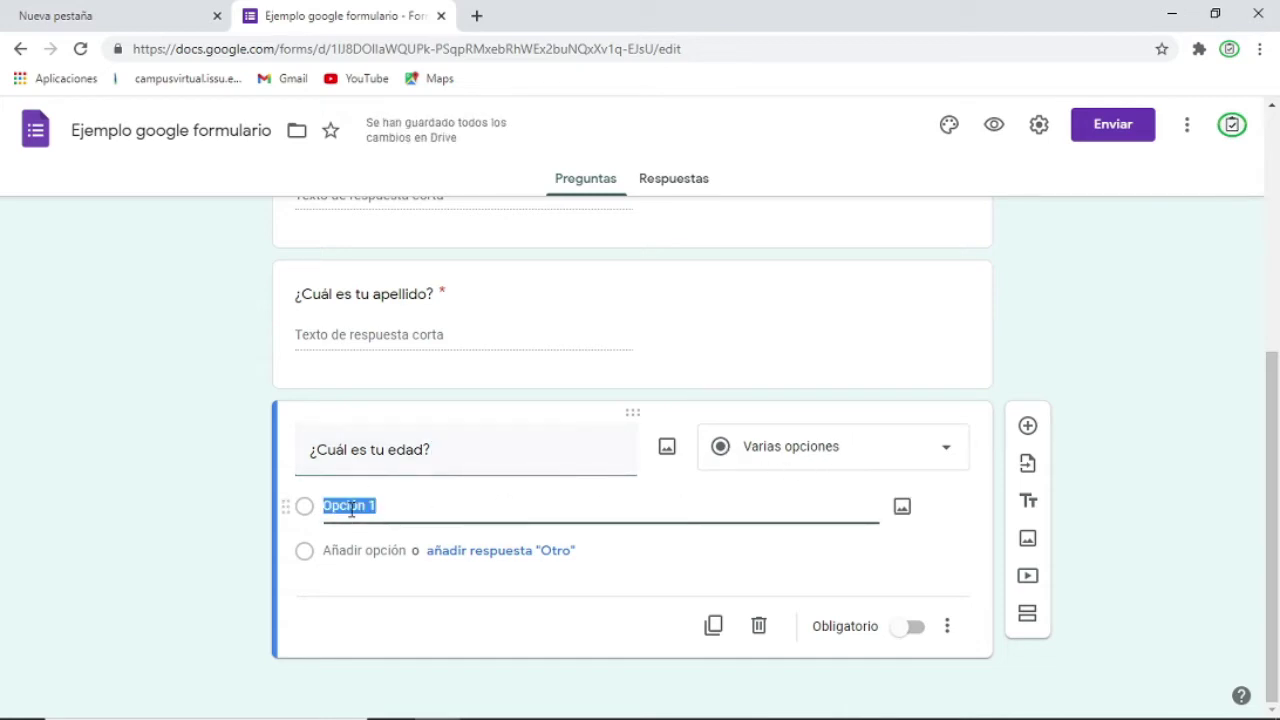
pyautogui.press('BackSpace')
pyautogui.write('15')
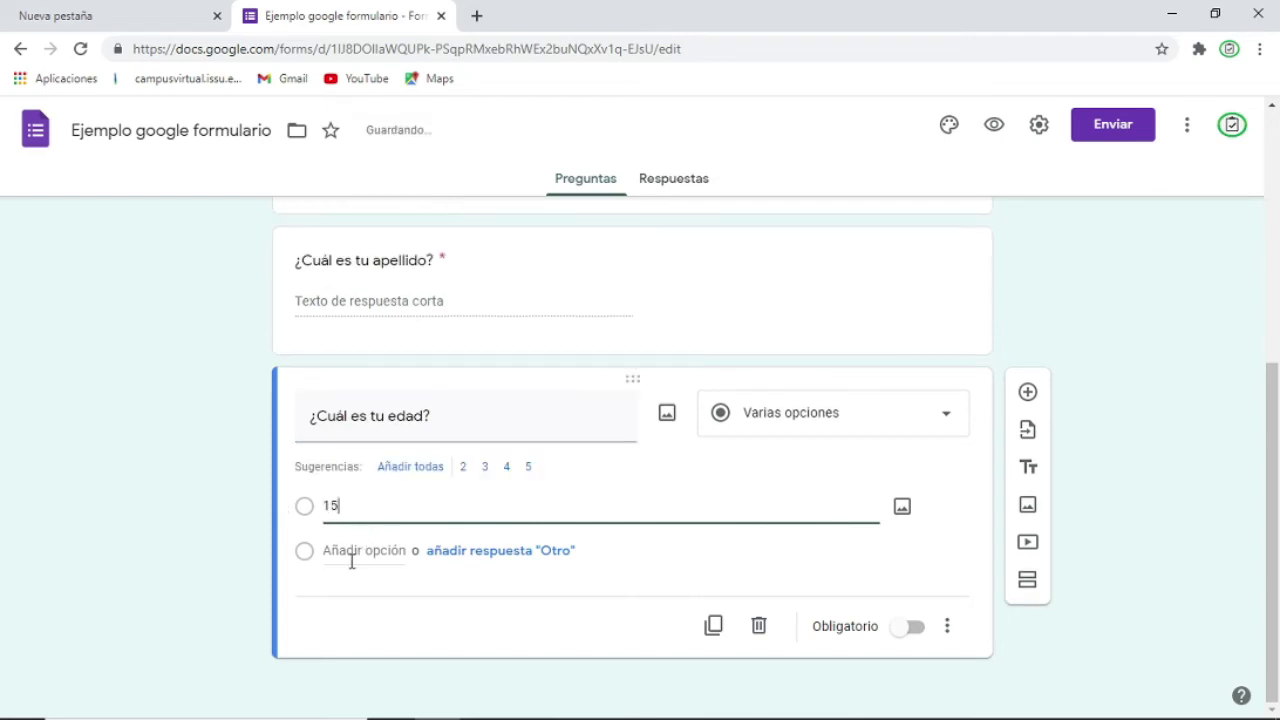
pyautogui.click(355, 551)
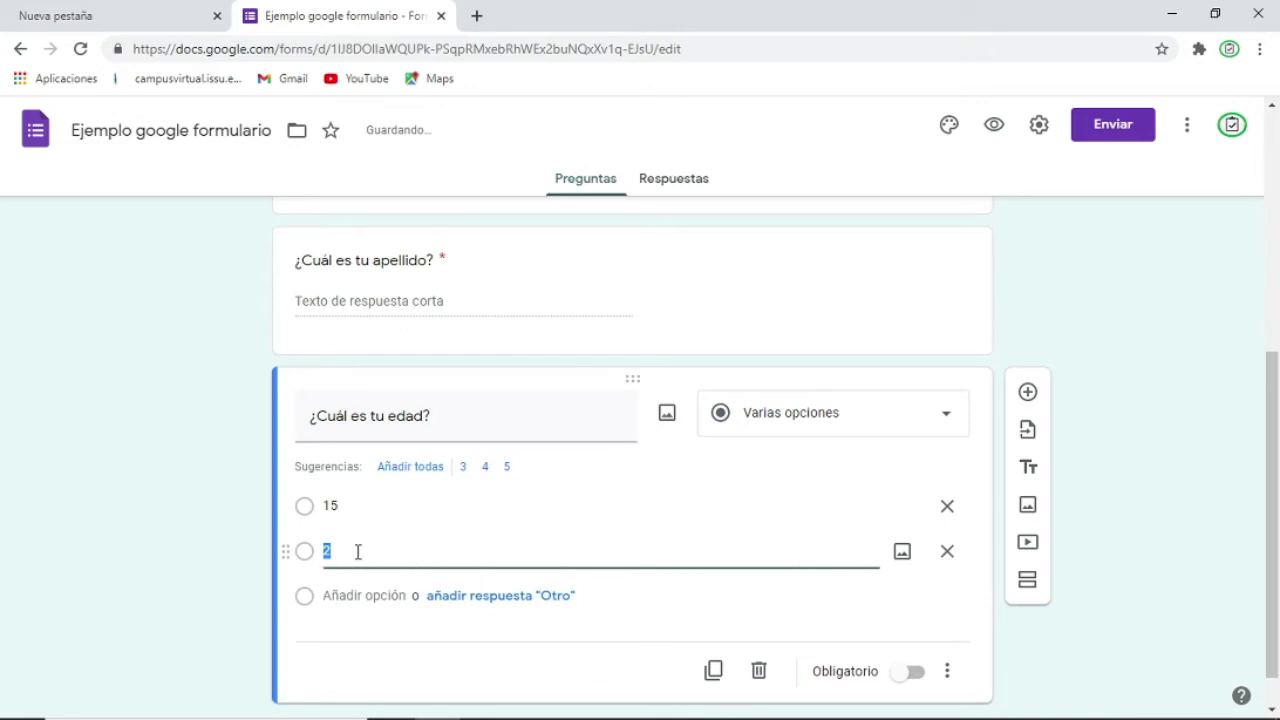
pyautogui.write('18')
pyautogui.click(374, 596)
pyautogui.write('20')
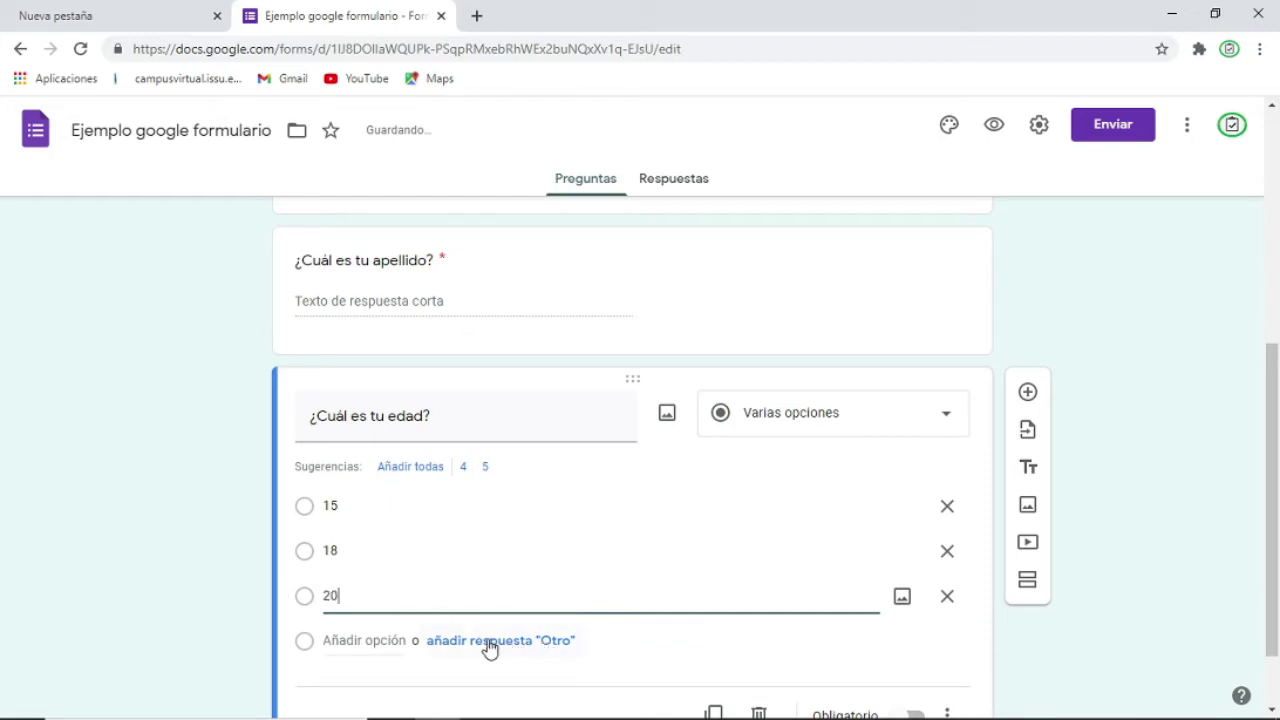
pyautogui.click(550, 651)
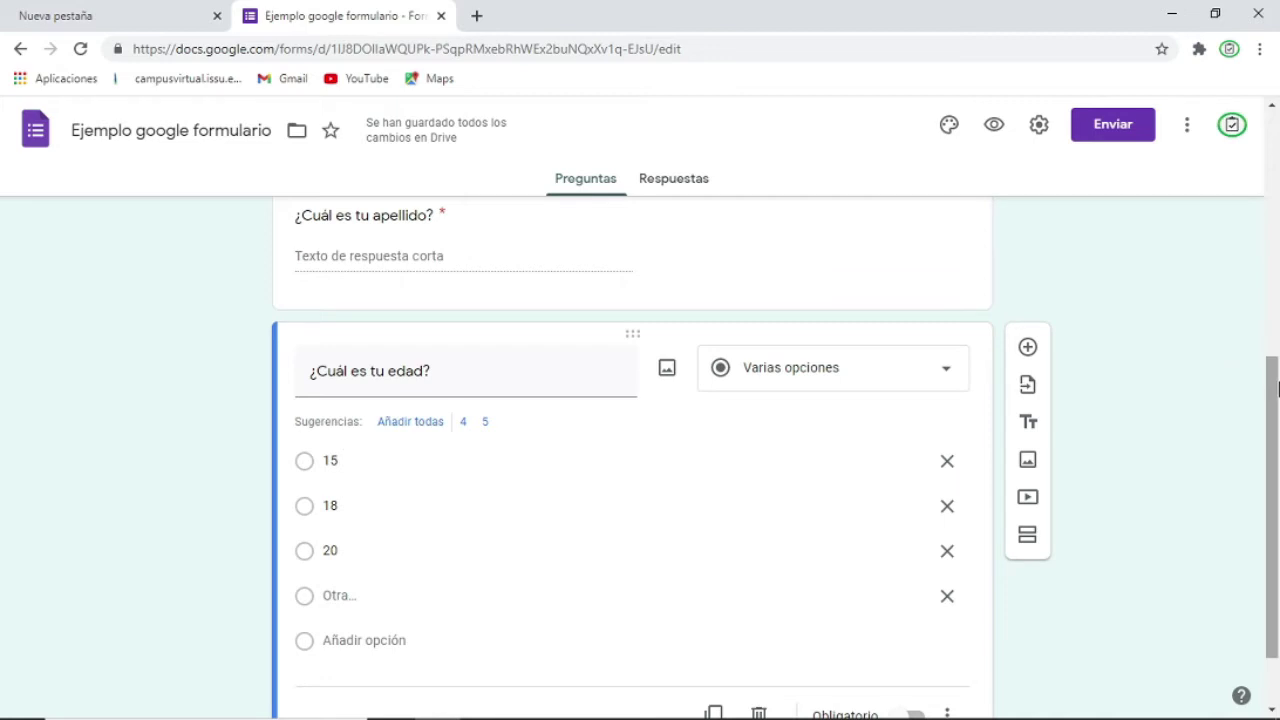
pyautogui.moveTo(1276, 391); pyautogui.dragTo(1276, 436)
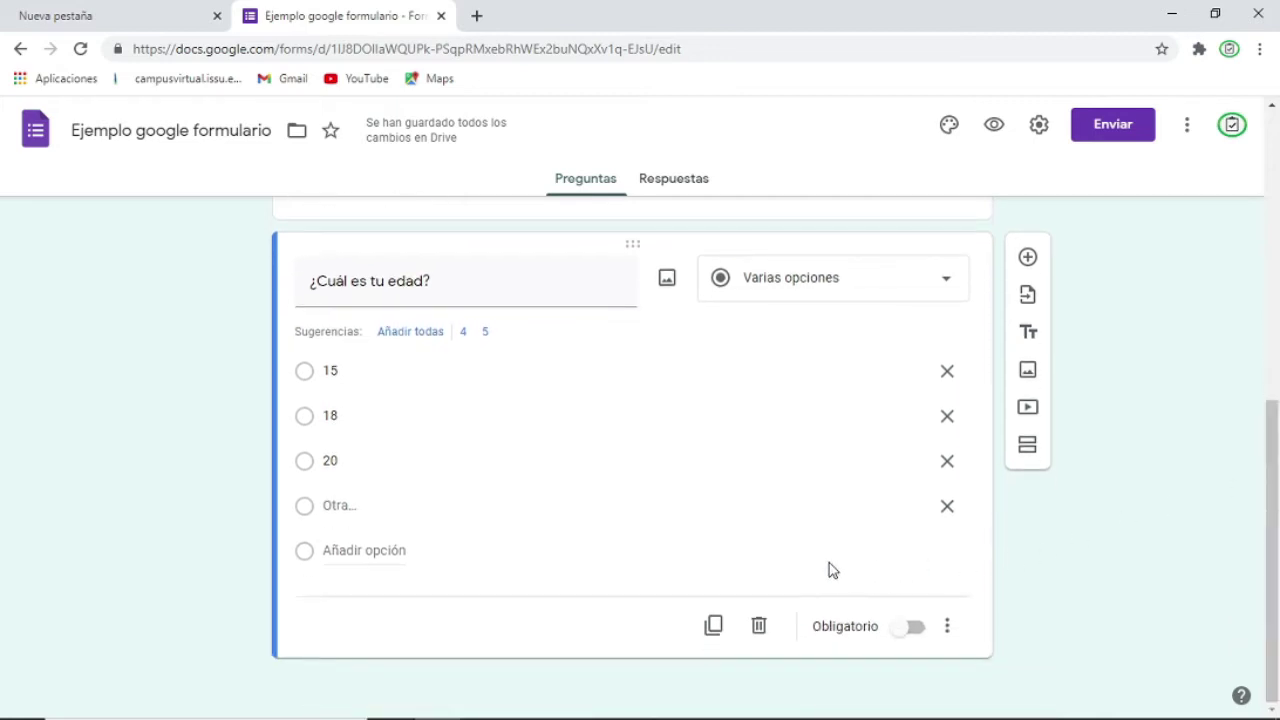
pyautogui.click(910, 627)
# - Add a fourth question titled "¿Estas satisfecho con Google formulario"
pyautogui.click(1027, 259)
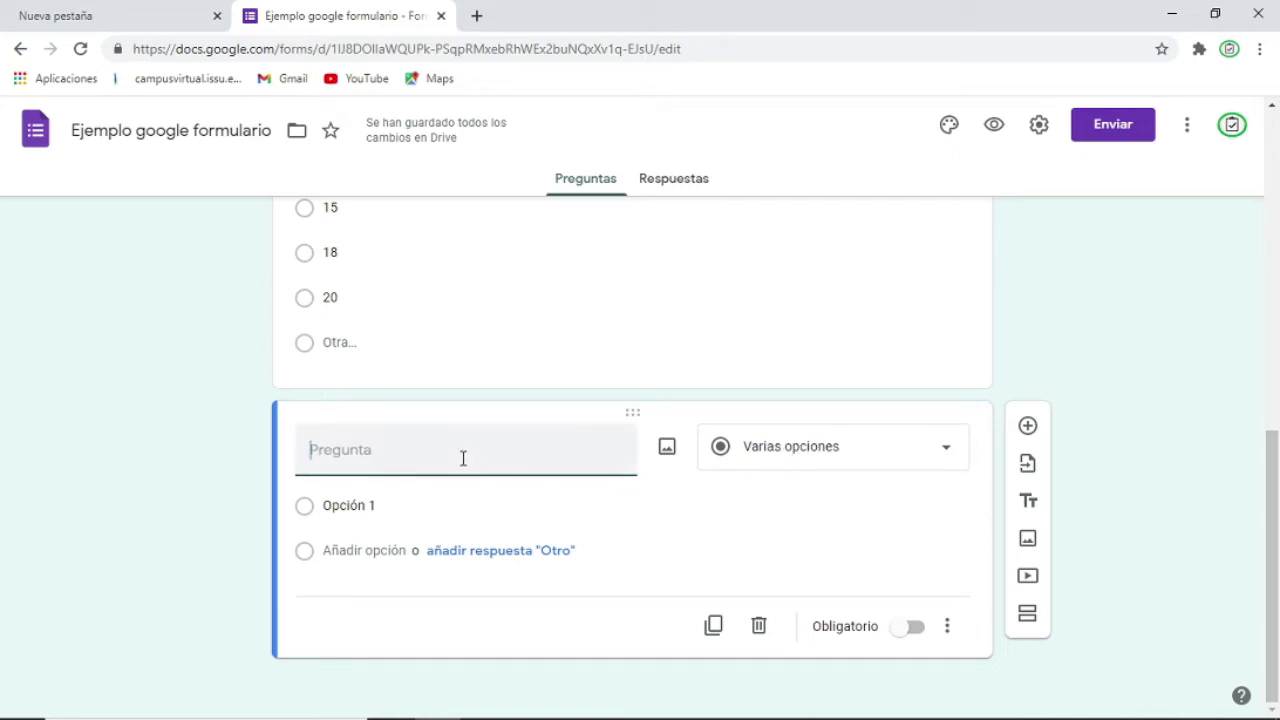
pyautogui.write('¿Esta')
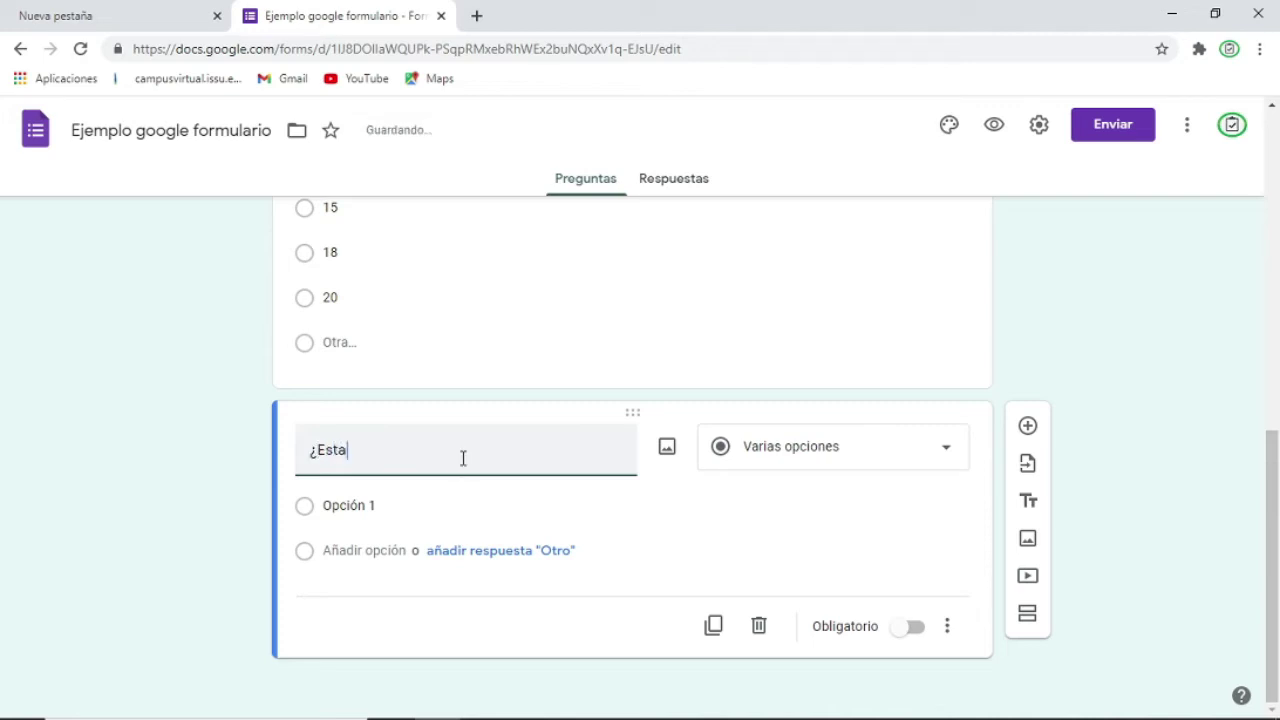
pyautogui.write('s satisfecho con ')
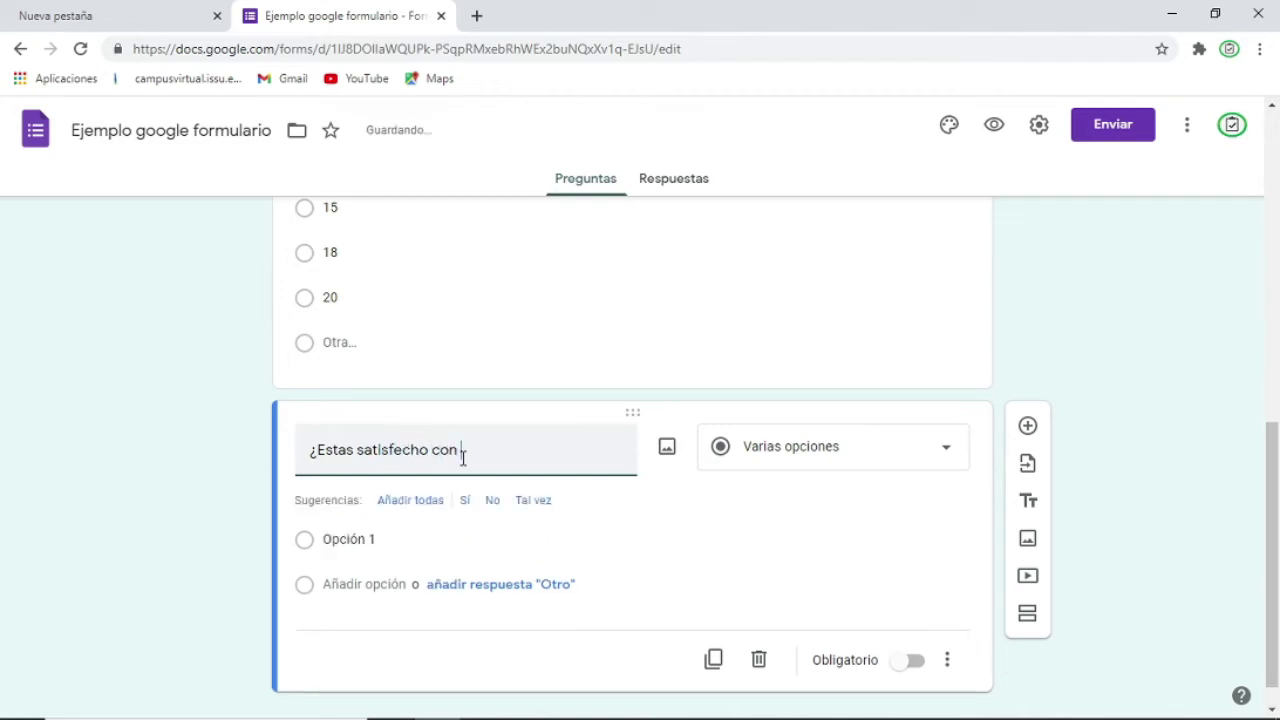
pyautogui.write('google for')
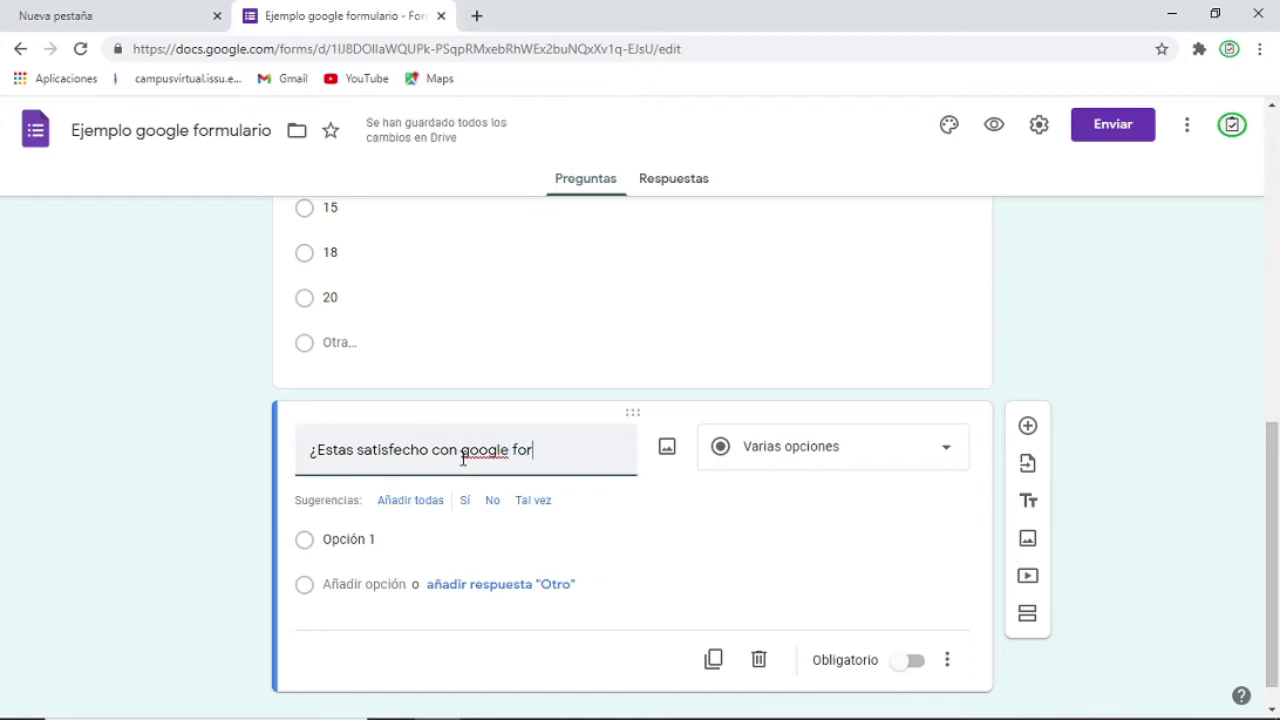
pyautogui.write('mulario')
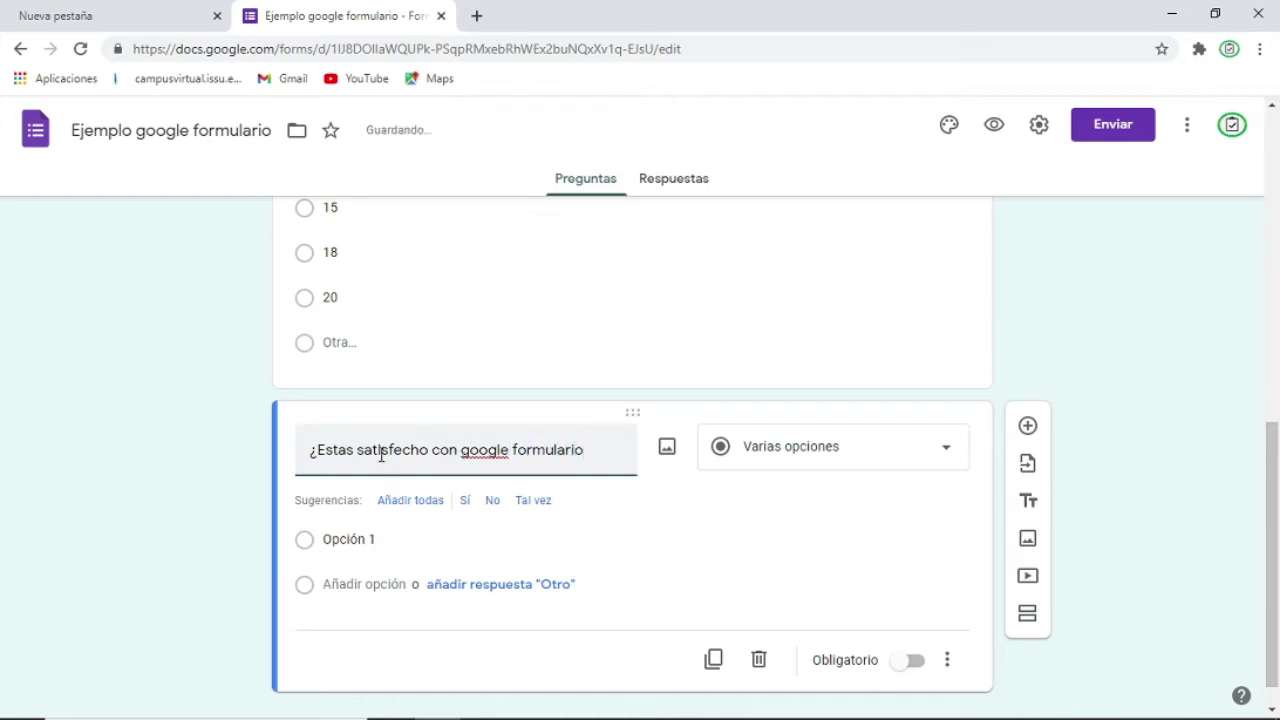
pyautogui.click(472, 449)
pyautogui.press('BackSpace')
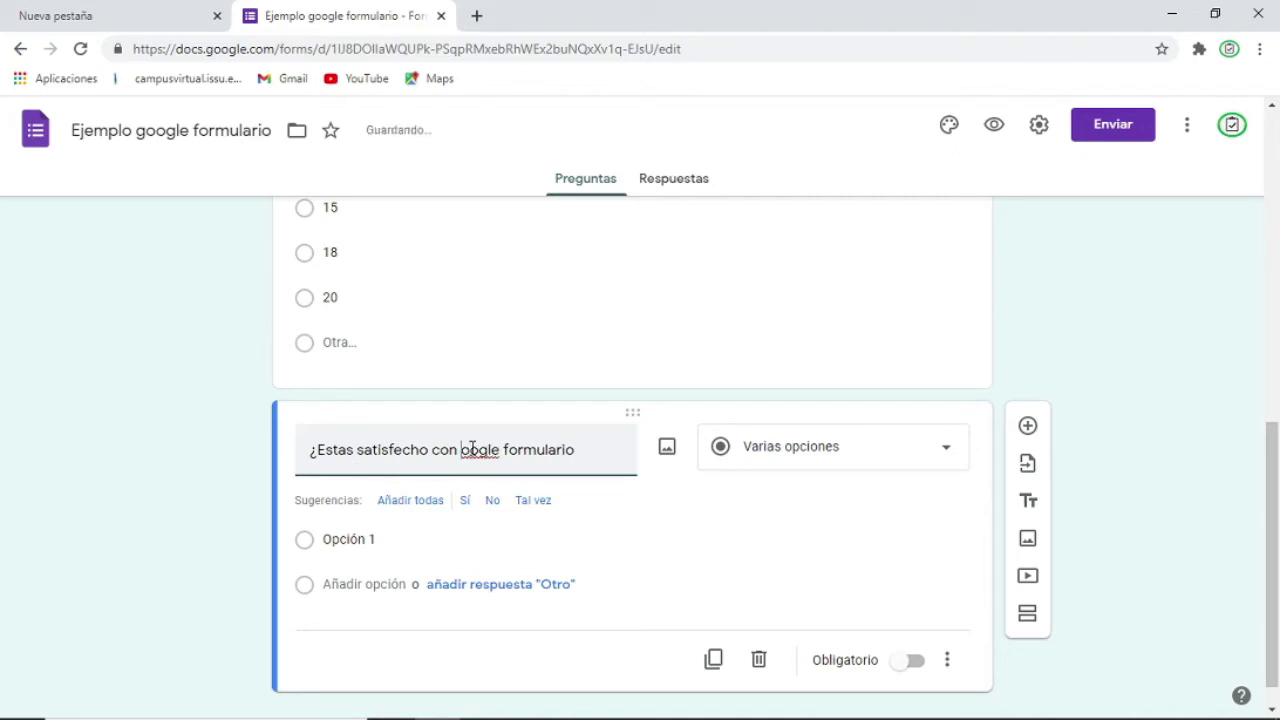
pyautogui.write('G')
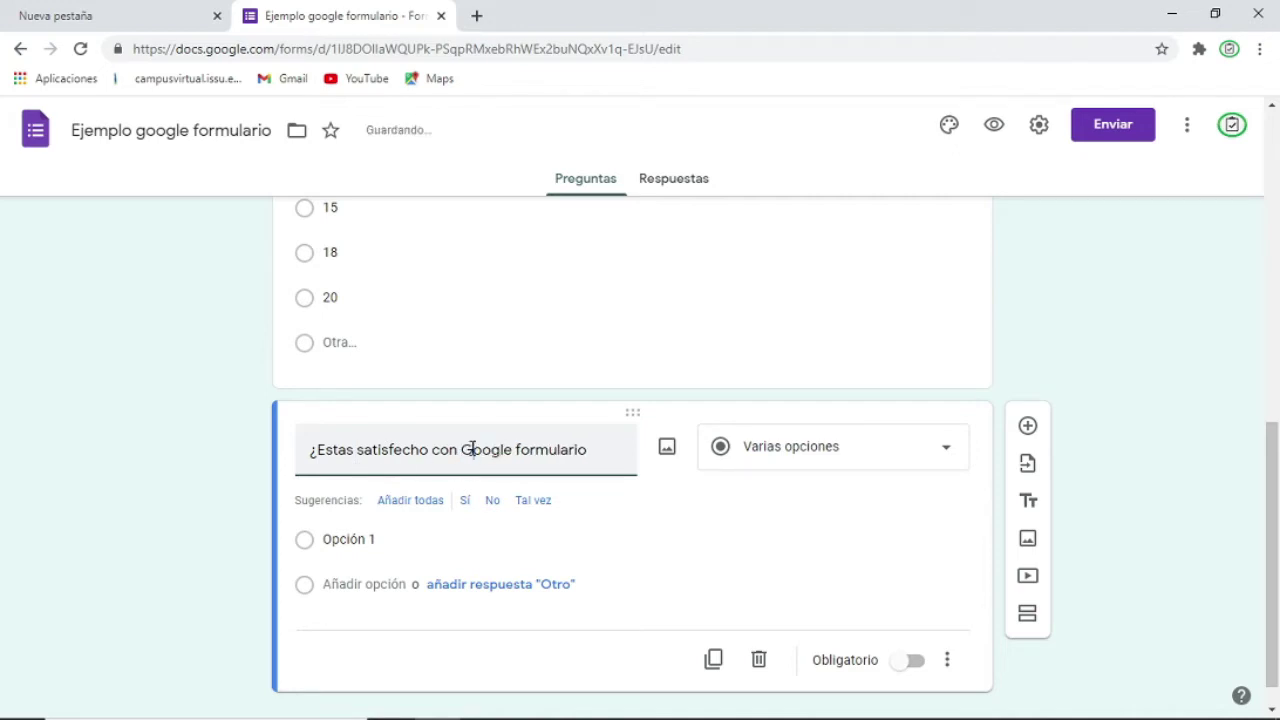
# - Give the satisfaction question the answer options "si", "no" and "Quizás"
pyautogui.click(352, 537)
pyautogui.write('si')
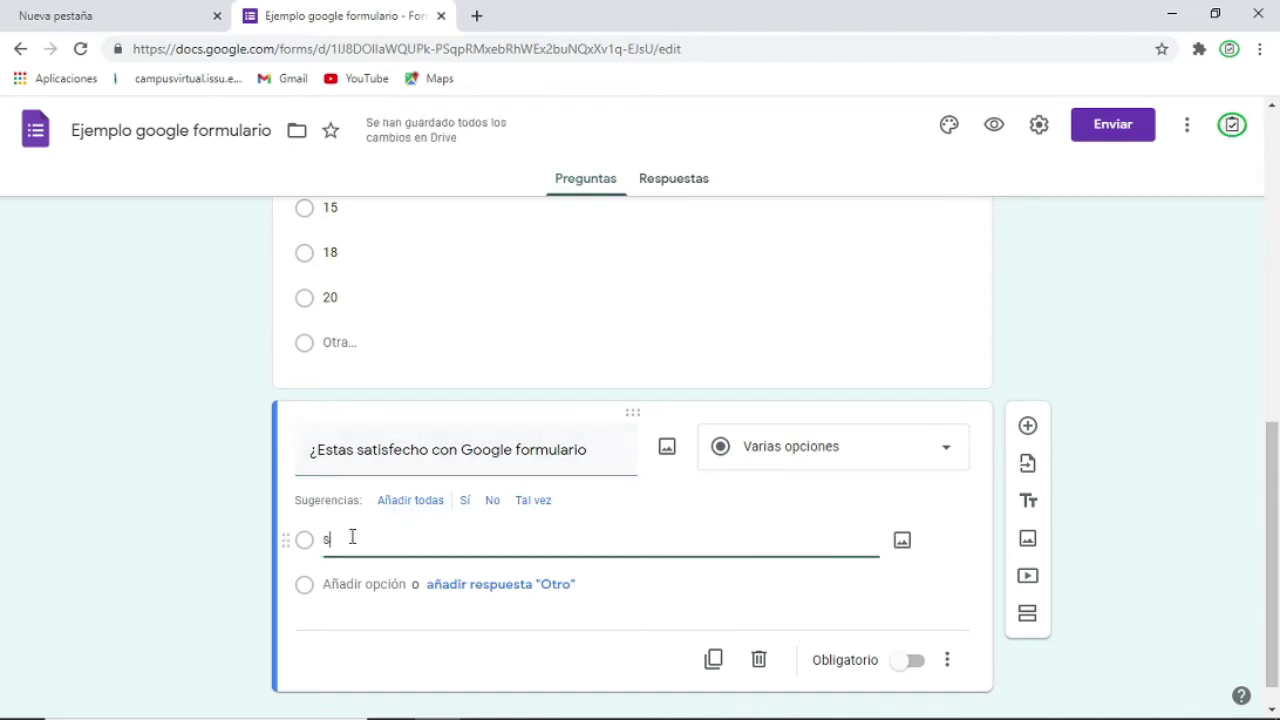
pyautogui.click(354, 577)
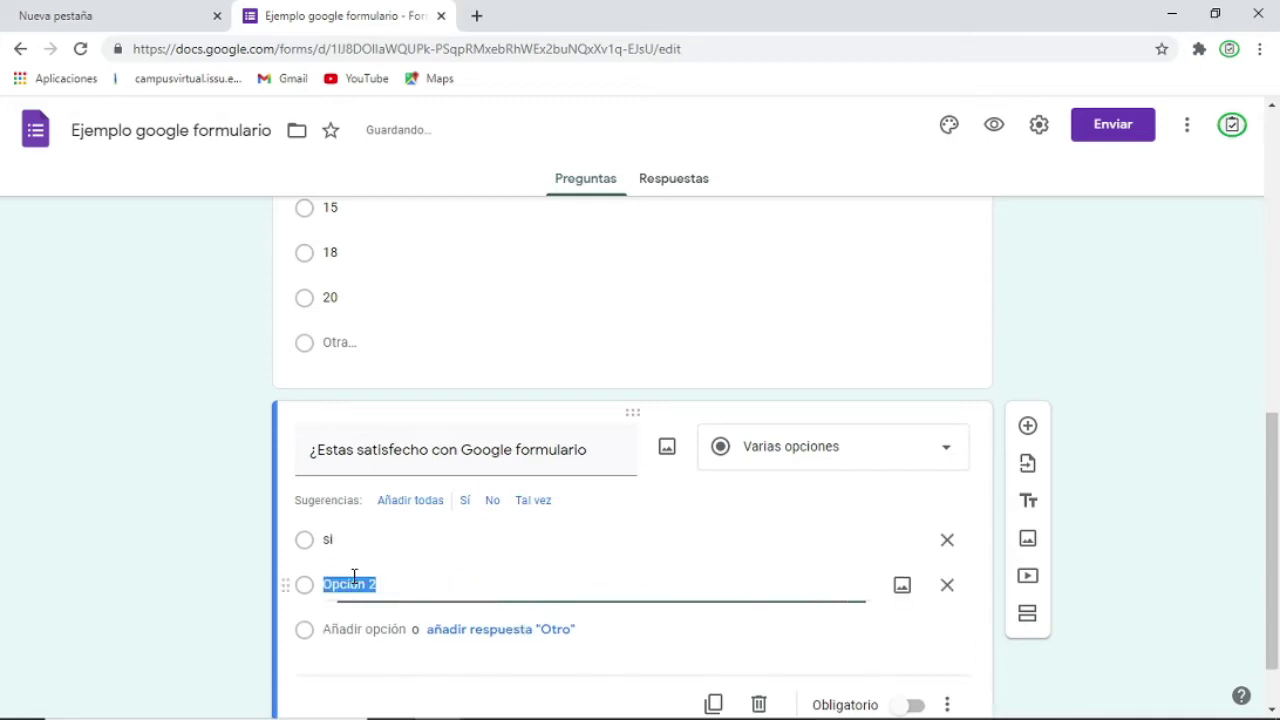
pyautogui.write('no')
pyautogui.click(327, 628)
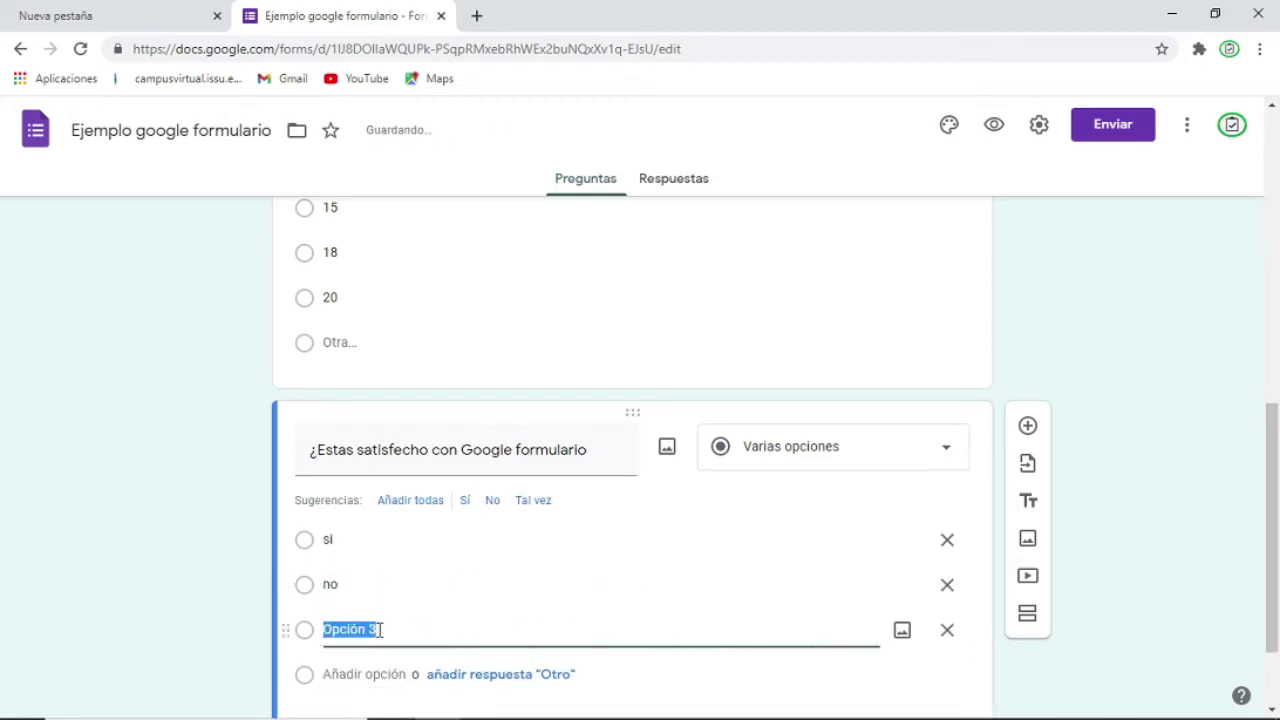
pyautogui.press('BackSpace')
pyautogui.write('quizas')
pyautogui.press('Left')
pyautogui.press('BackSpace')
pyautogui.press('BackSpace')
pyautogui.write('Q')
# - Delete the satisfaction question and undo the deletion
pyautogui.moveTo(1275, 502); pyautogui.dragTo(1275, 550)
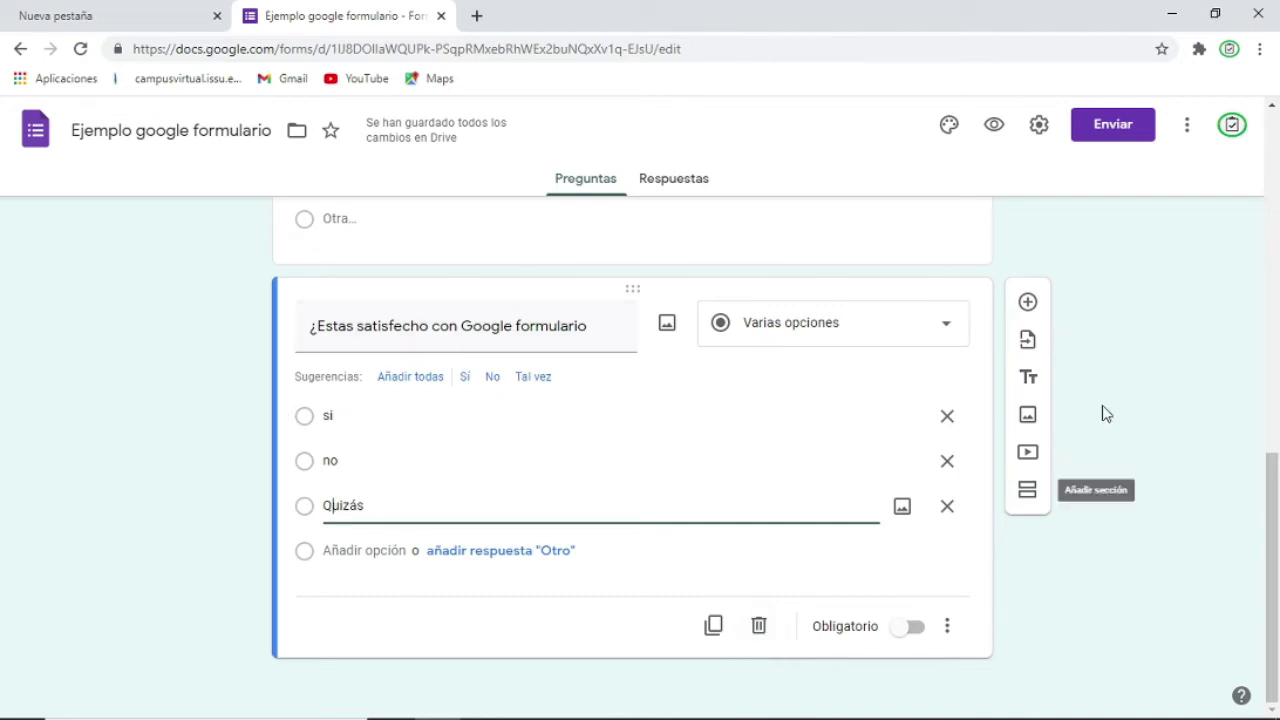
pyautogui.click(759, 628)
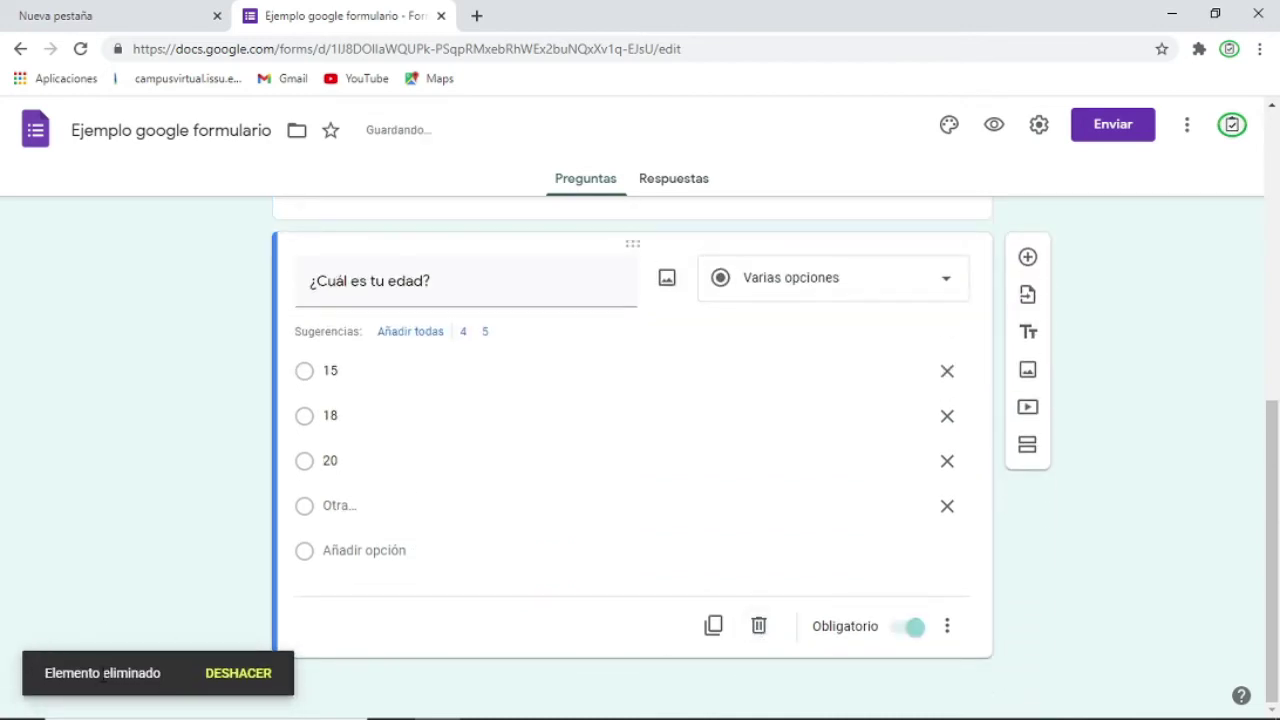
pyautogui.click(229, 676)
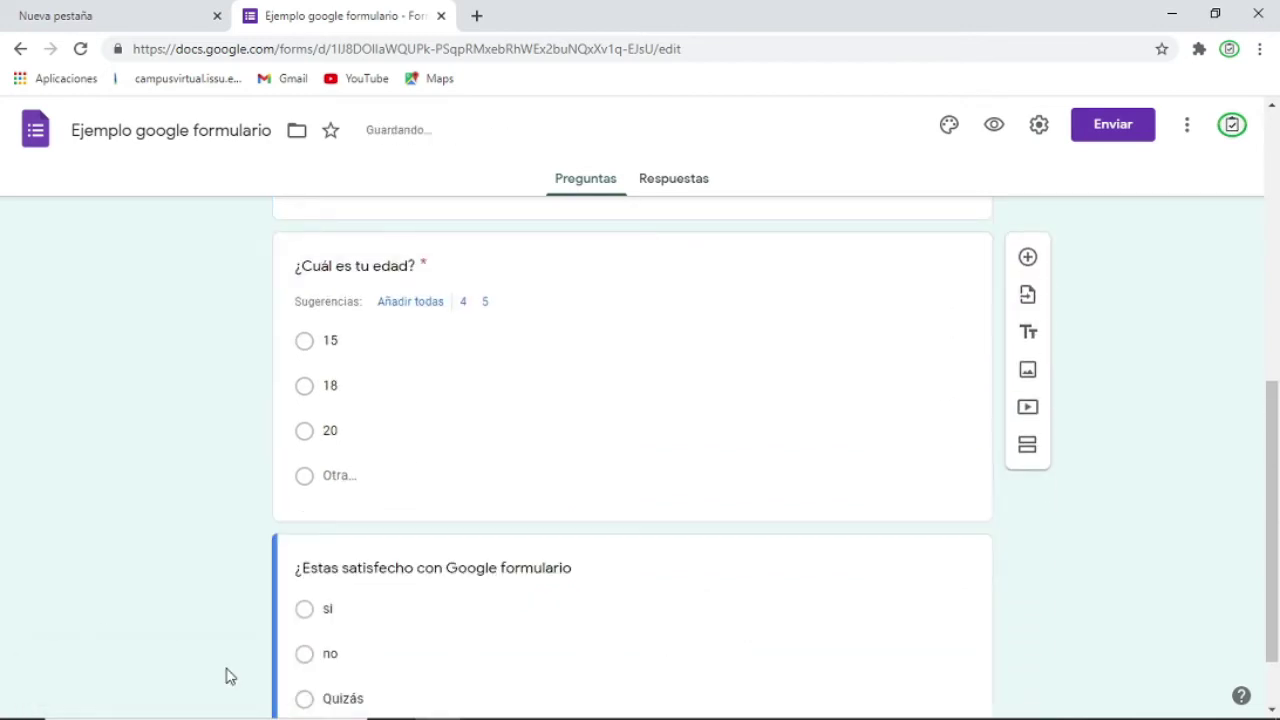
# - Select the restored "¿Estas satisfecho con Google formulario" question and duplicate it
pyautogui.scroll(-2, 1272, 420)
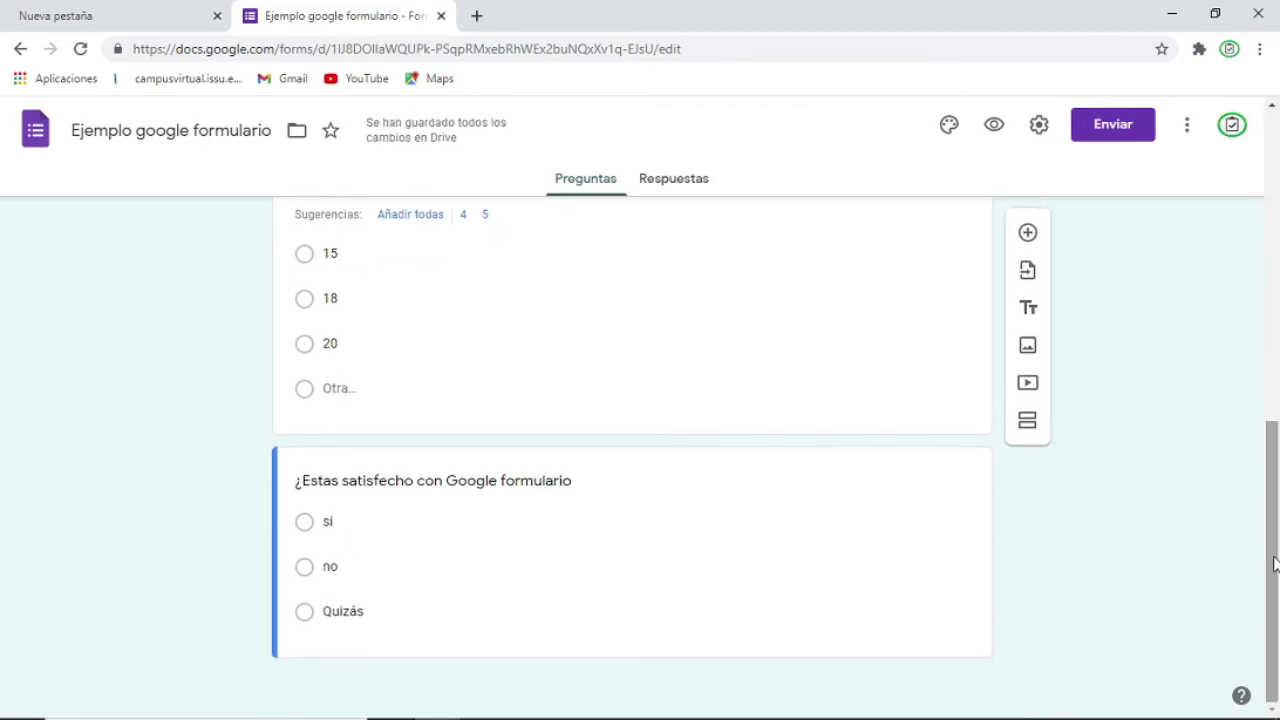
pyautogui.click(597, 572)
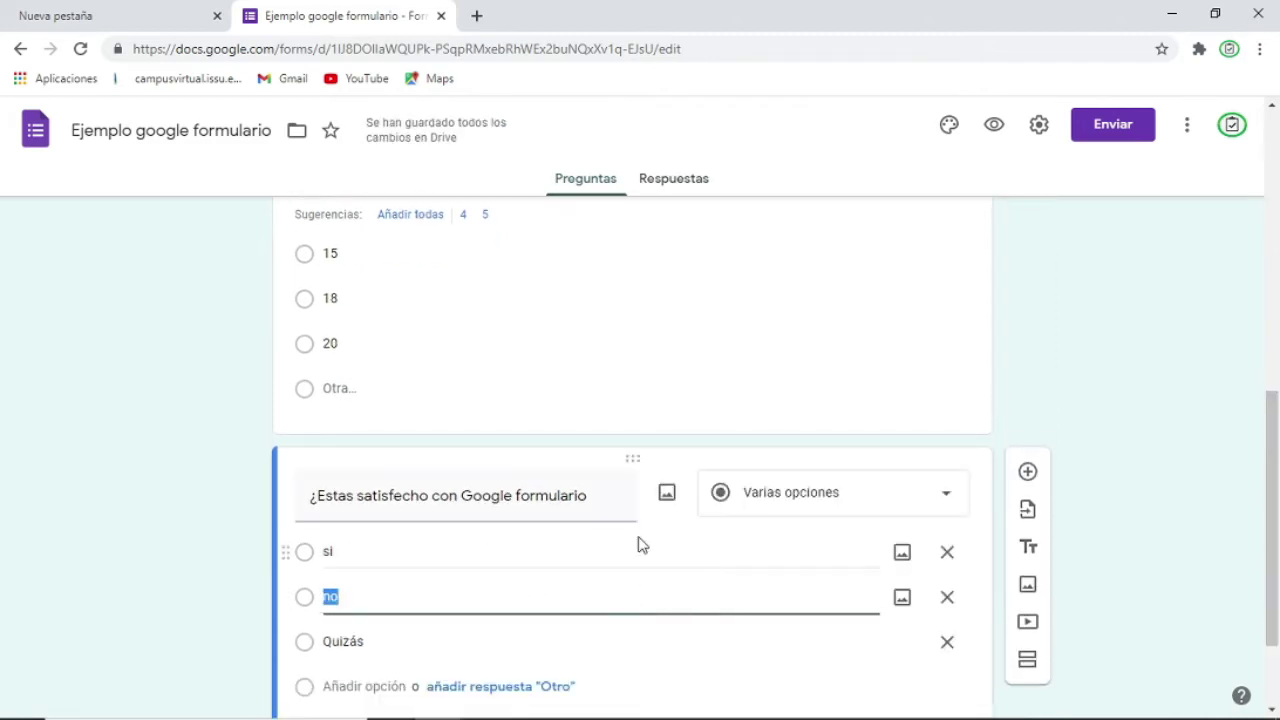
pyautogui.scroll(-2, 1262, 590)
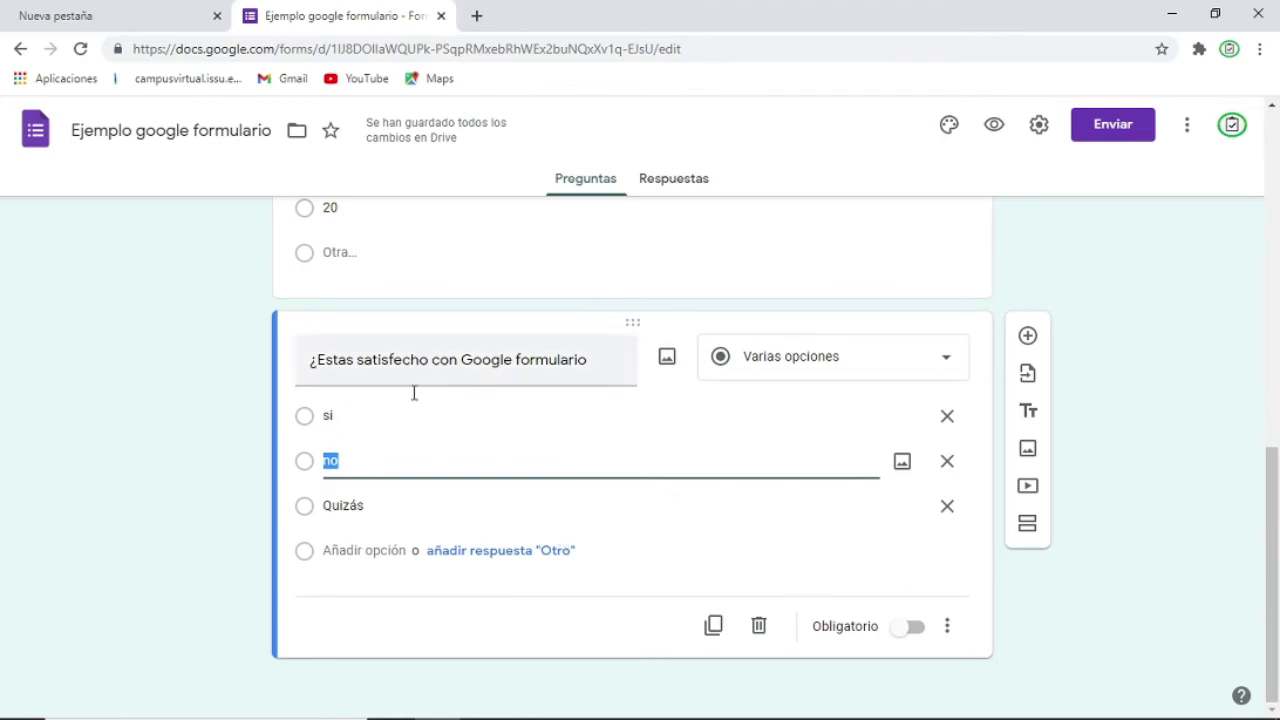
pyautogui.click(714, 628)
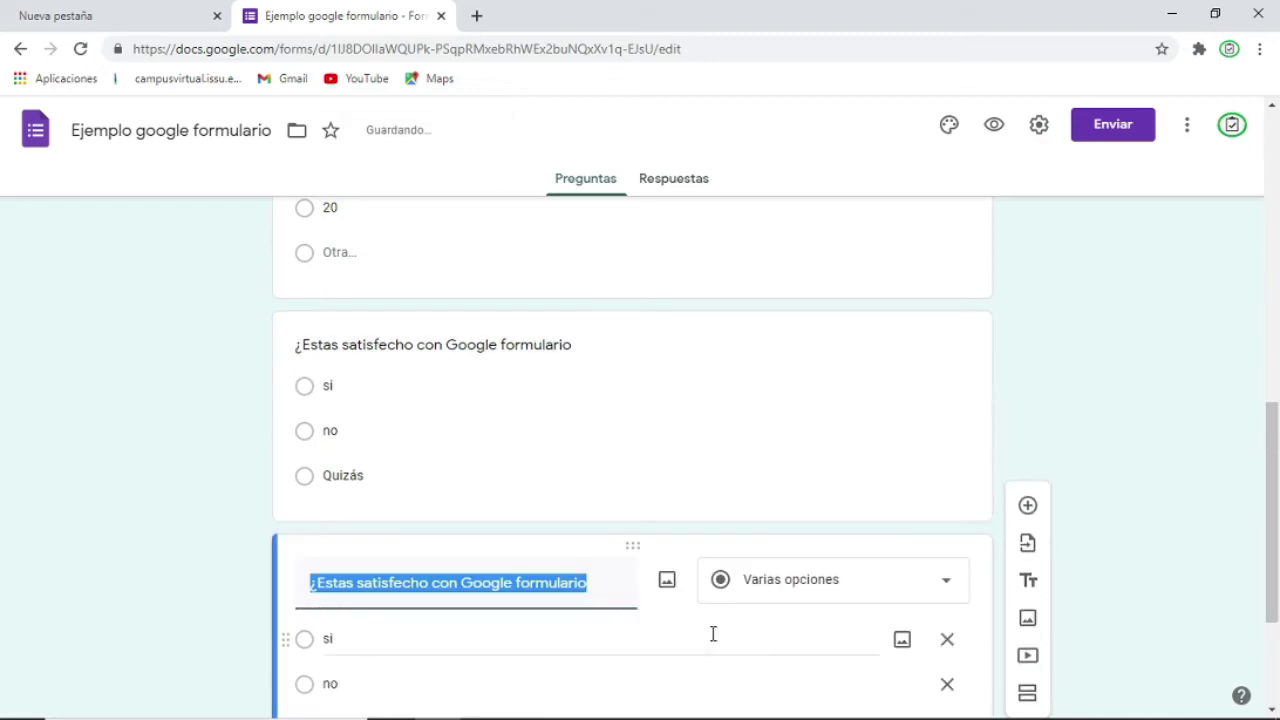
# - Add a new question below the duplicate and title it "¿Qué opinas de la siguiente imagen?"
pyautogui.moveTo(1278, 478); pyautogui.dragTo(1278, 597)
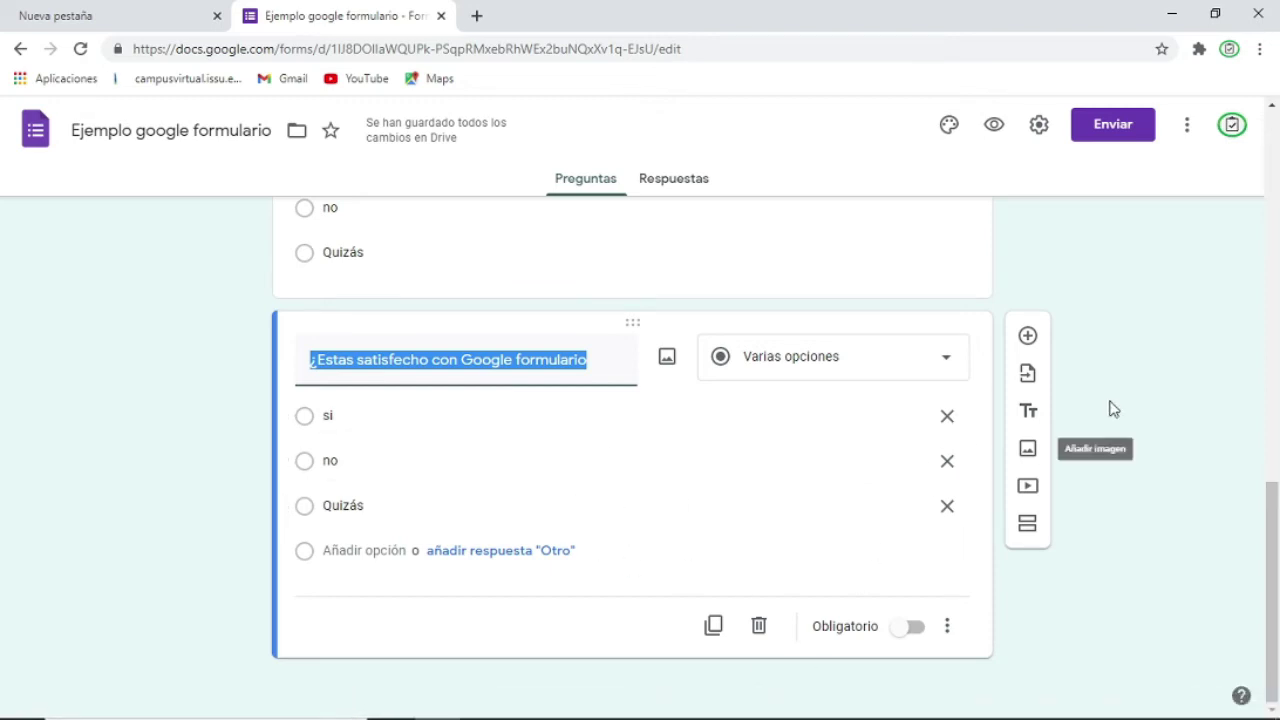
pyautogui.click(1027, 336)
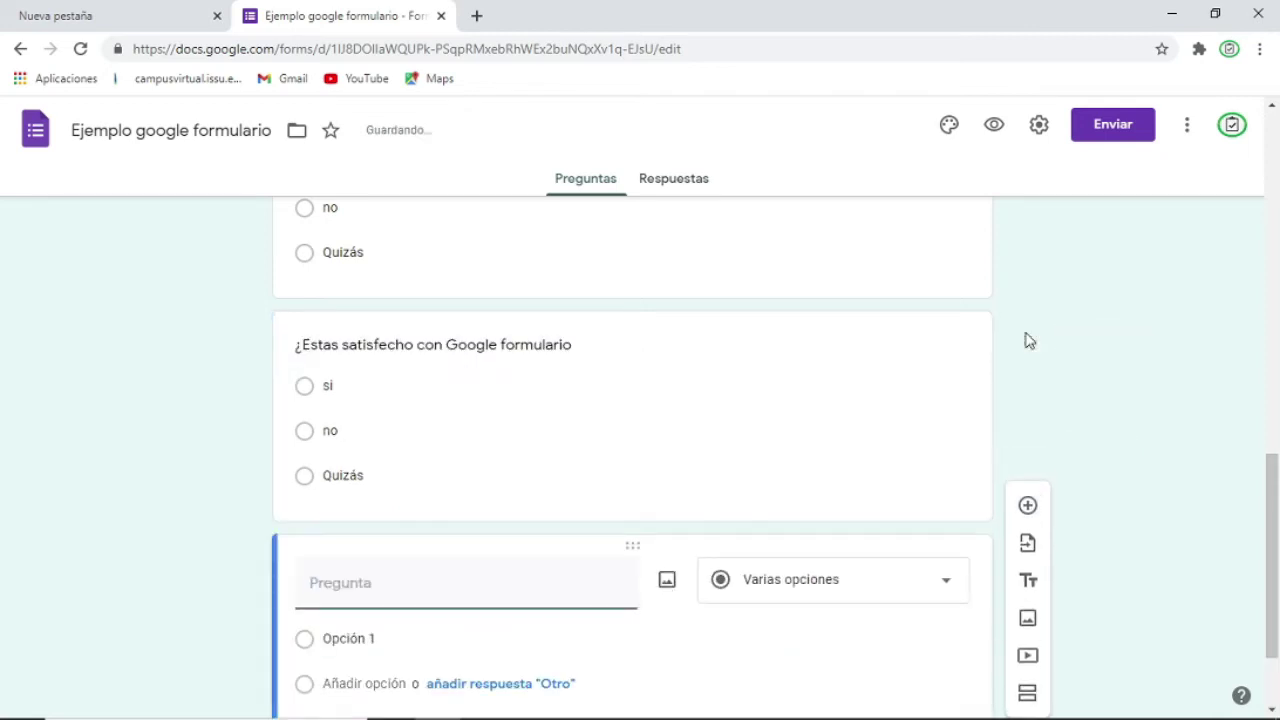
pyautogui.moveTo(1274, 580); pyautogui.dragTo(1274, 624)
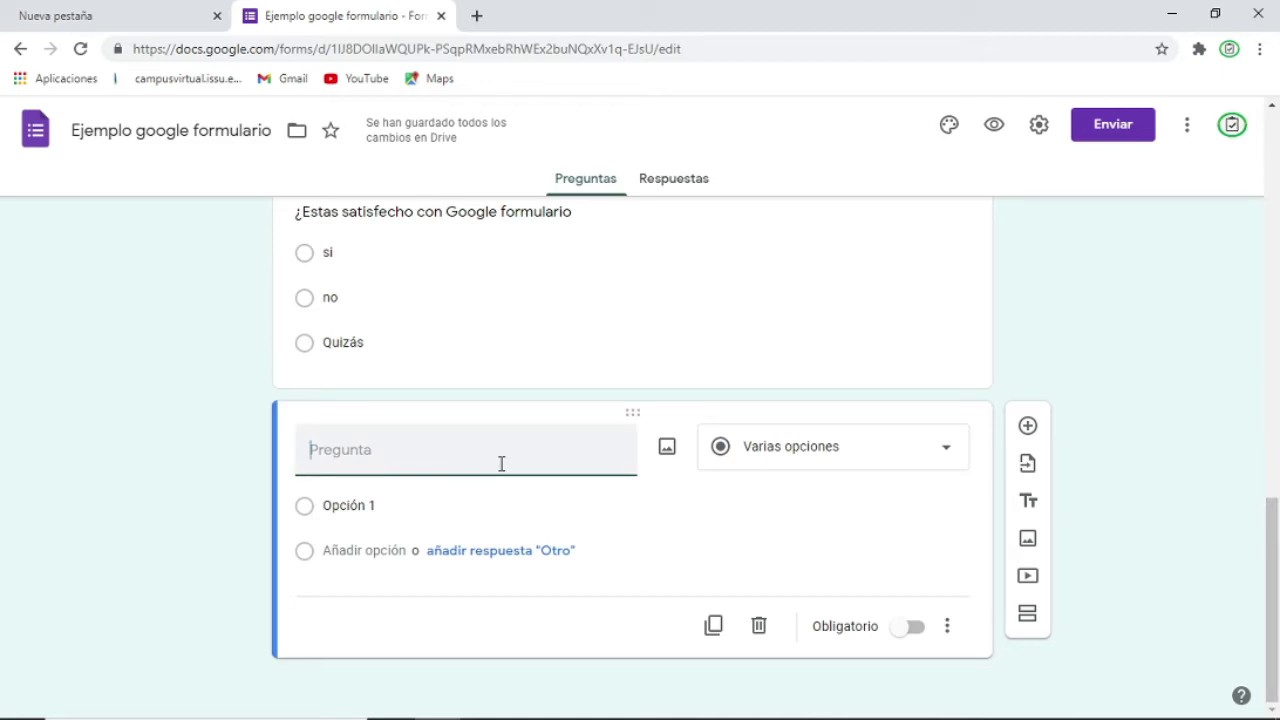
pyautogui.write('¿')
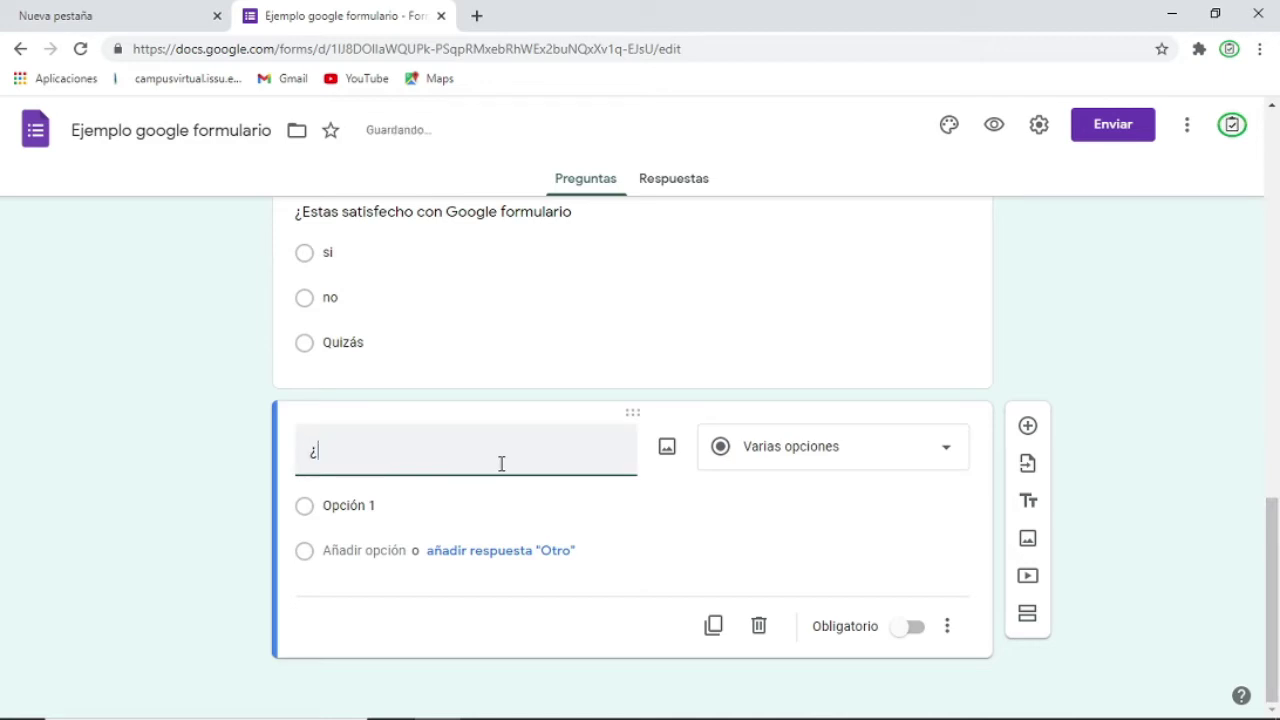
pyautogui.write('Qué opinas de ')
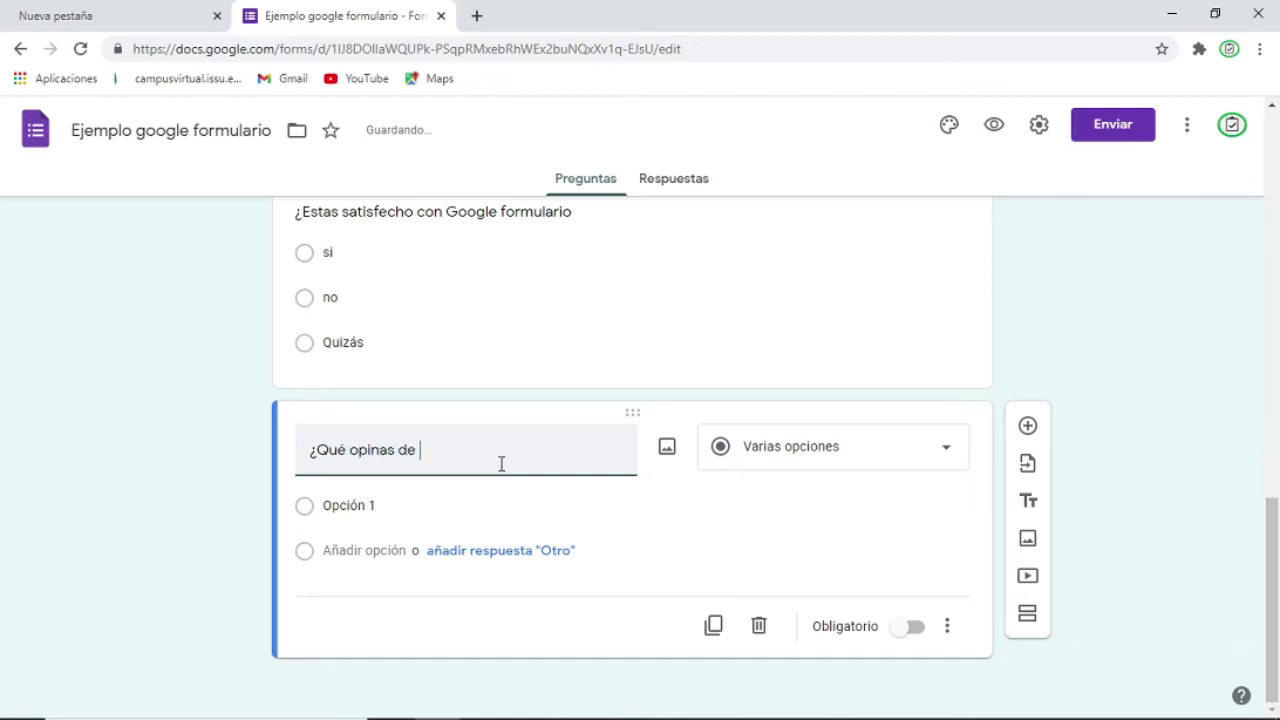
pyautogui.write('la siguiente imagen?')
# - Upload the duck picture from the computer into the question "¿Qué opinas de la siguiente imagen?"
pyautogui.click(667, 450)
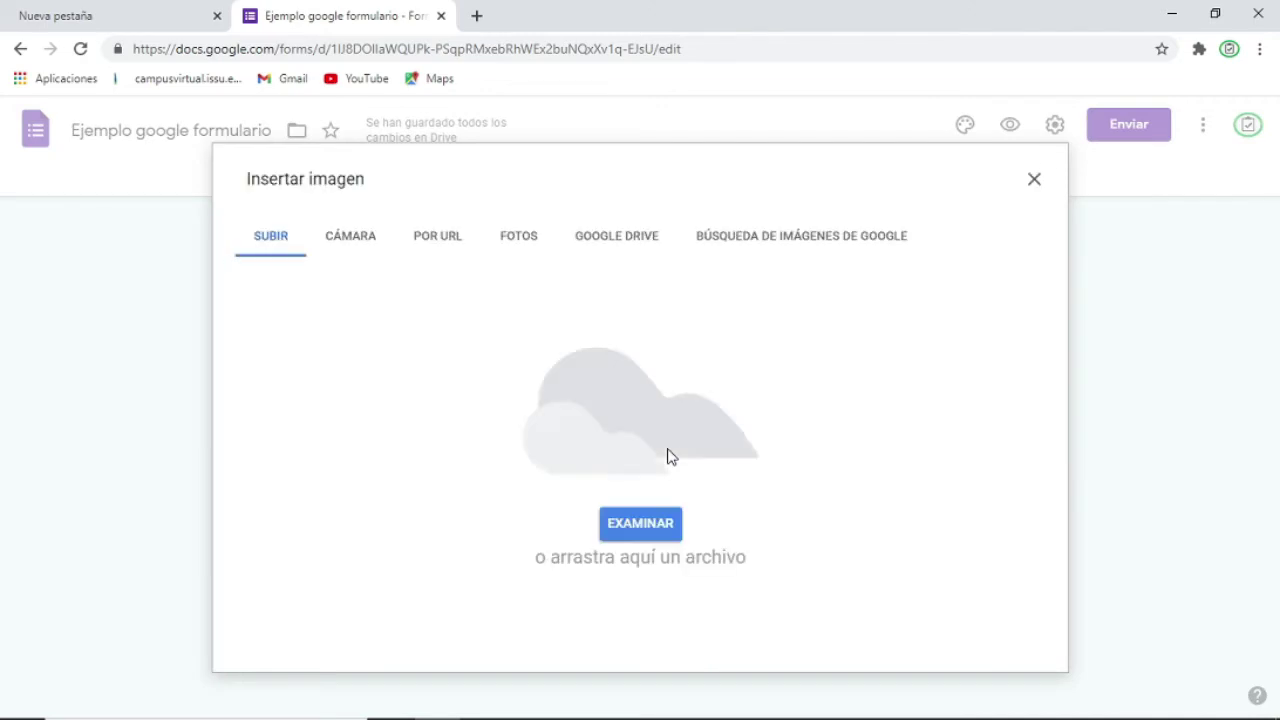
pyautogui.click(658, 523)
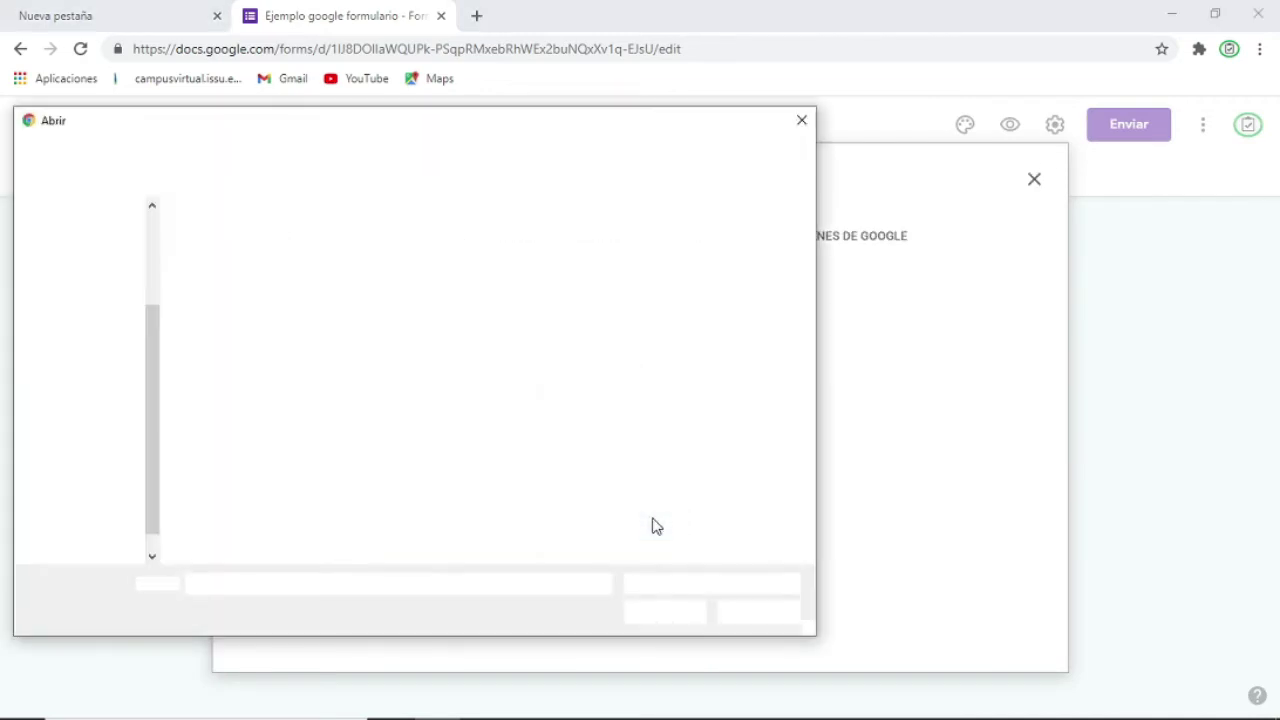
pyautogui.click(360, 360)
pyautogui.click(658, 617)
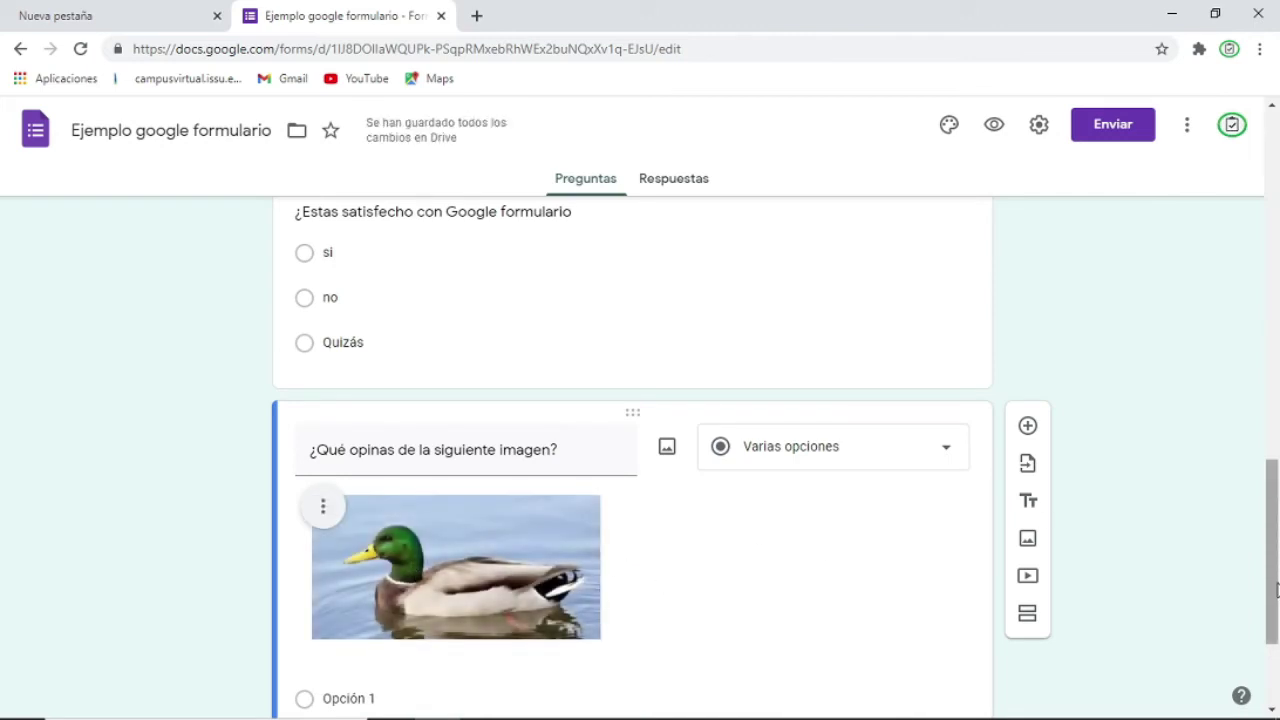
pyautogui.rightClick(938, 568)
pyautogui.click(800, 586)
# - Change the answer type of the duck image question to "Párrafo"
pyautogui.moveTo(1272, 500); pyautogui.dragTo(1268, 578)
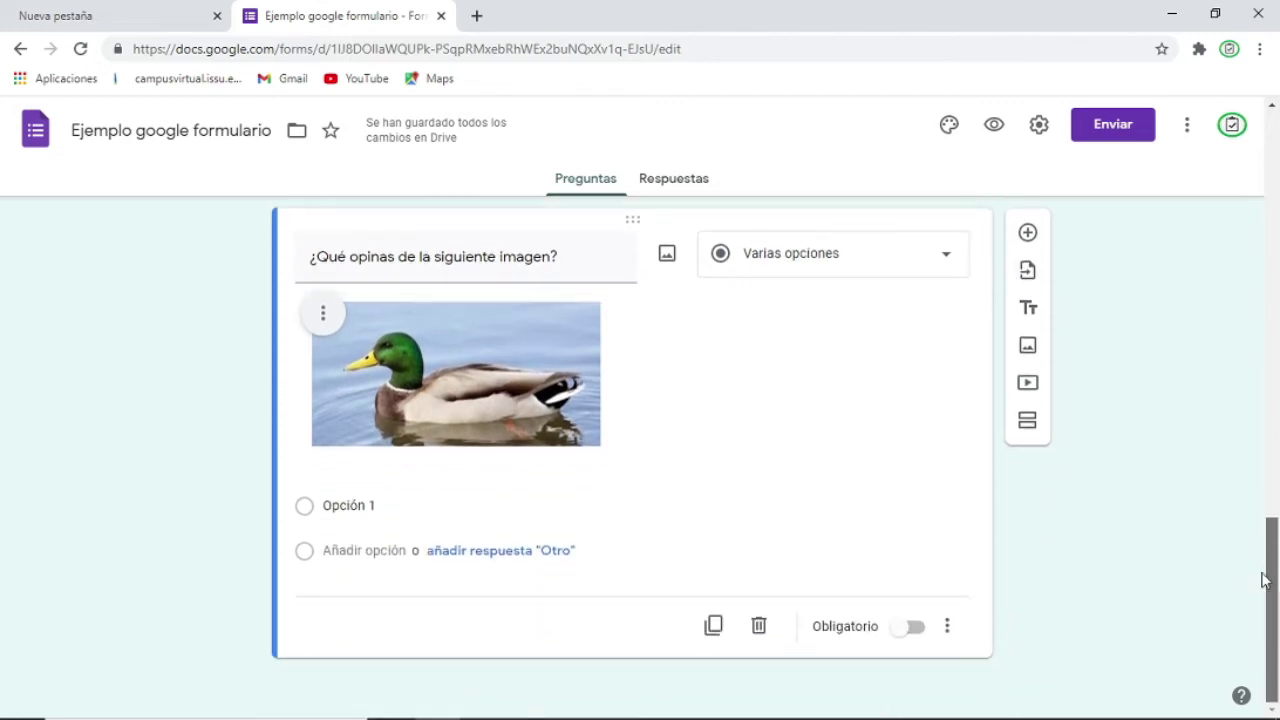
pyautogui.click(944, 269)
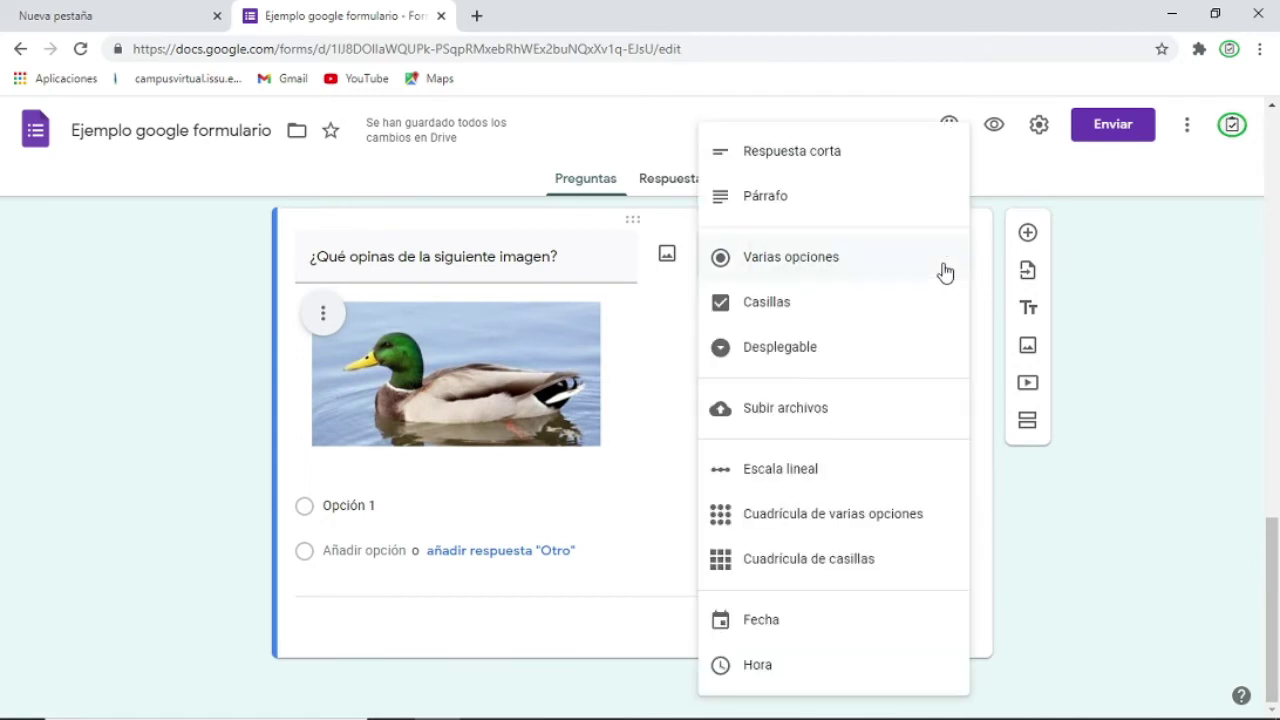
pyautogui.click(791, 196)
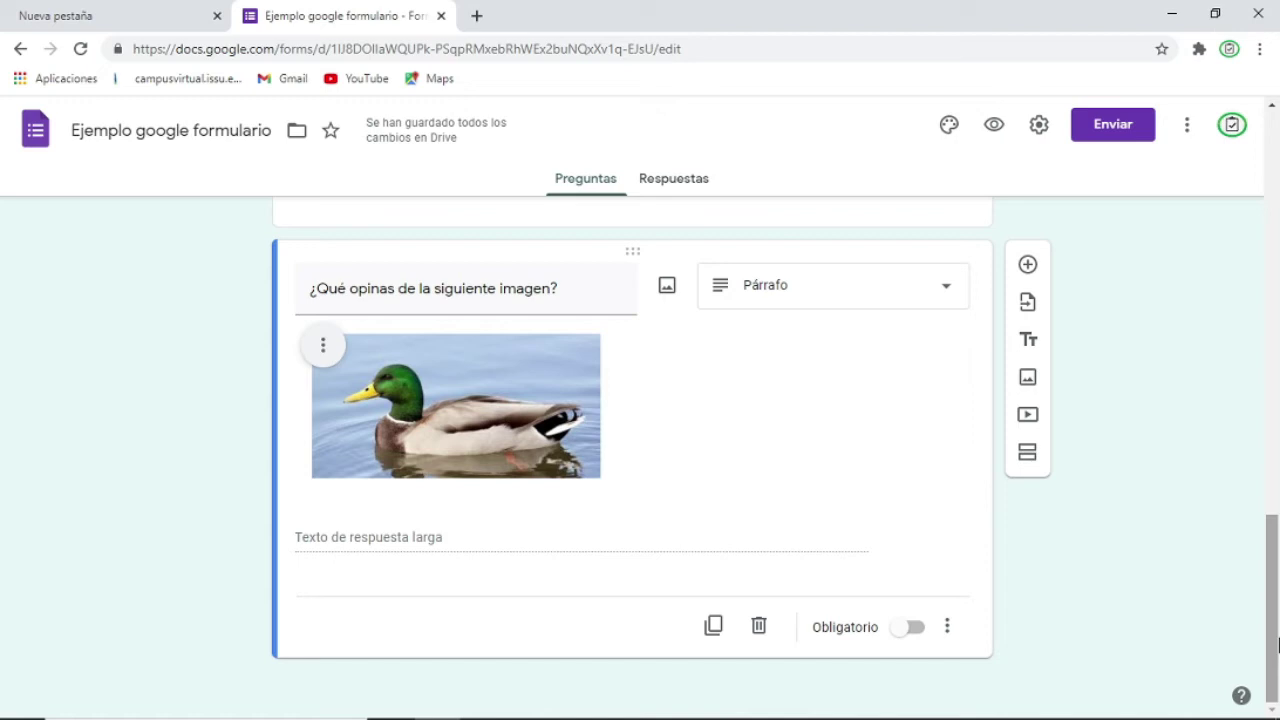
# - Preview the form, look through all its questions down to the duck image, and return to editing
pyautogui.moveTo(1278, 645); pyautogui.dragTo(1277, 190)
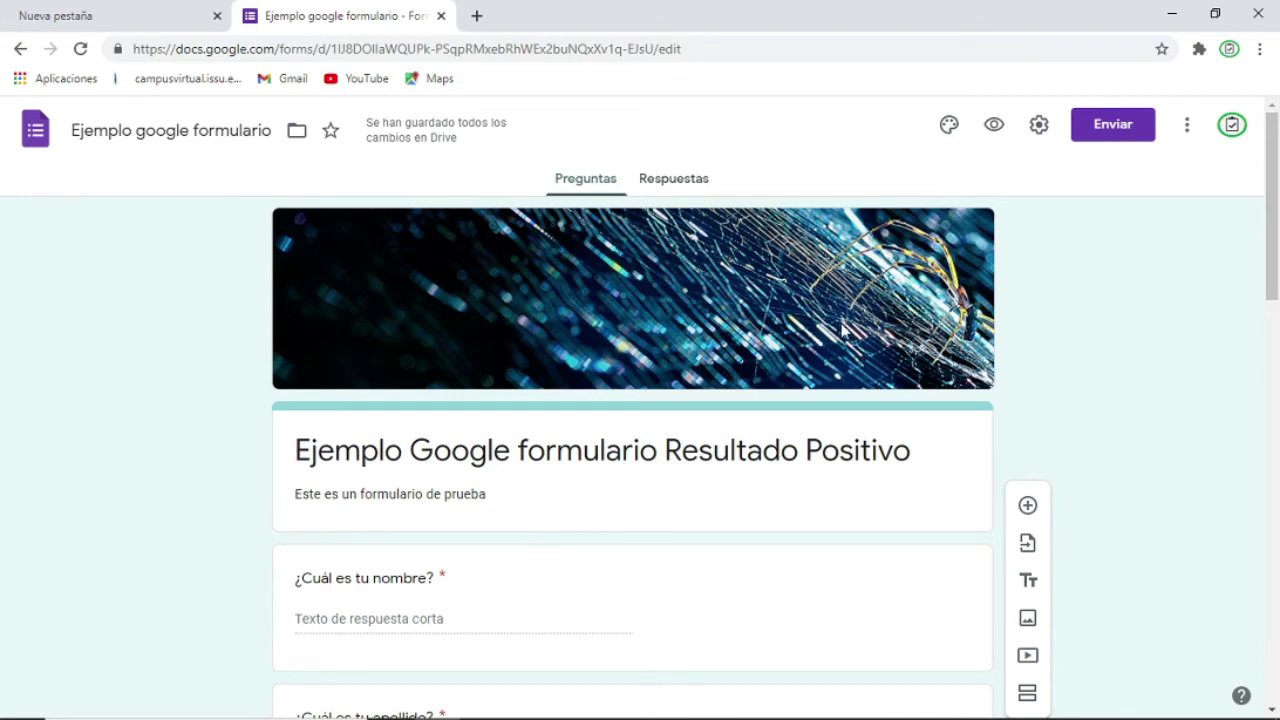
pyautogui.click(994, 126)
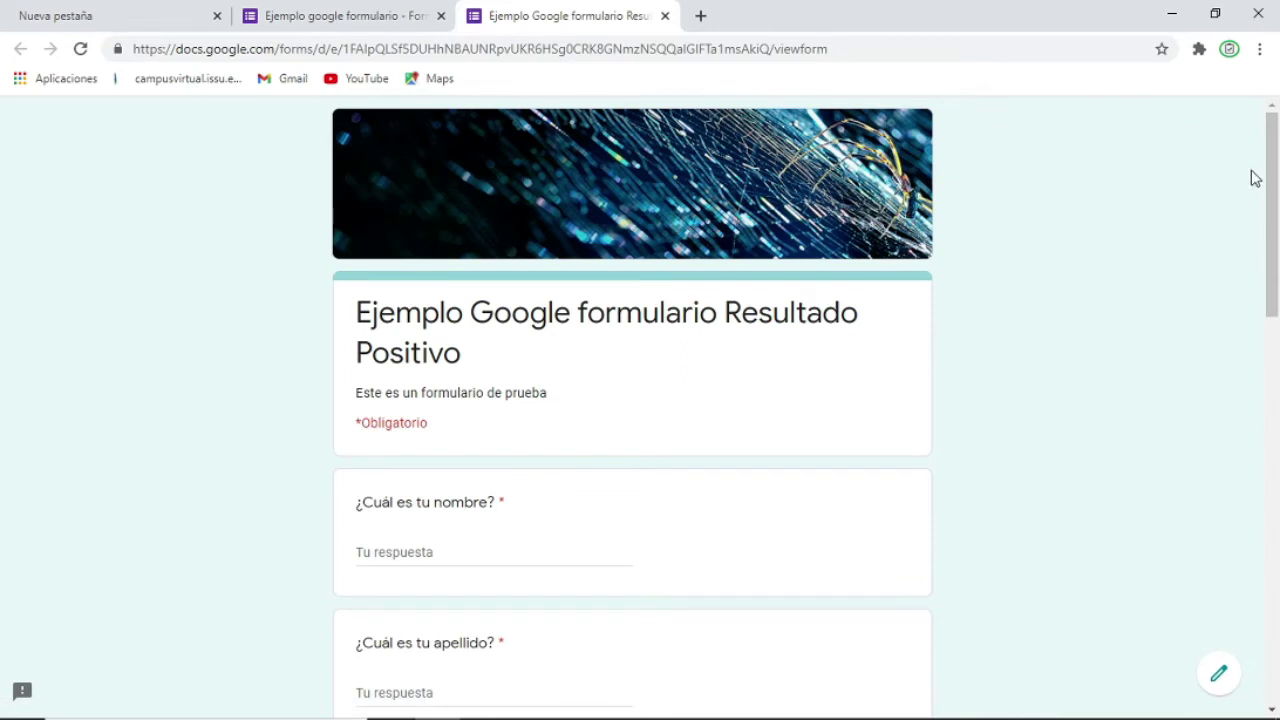
pyautogui.moveTo(1276, 185); pyautogui.dragTo(1276, 324)
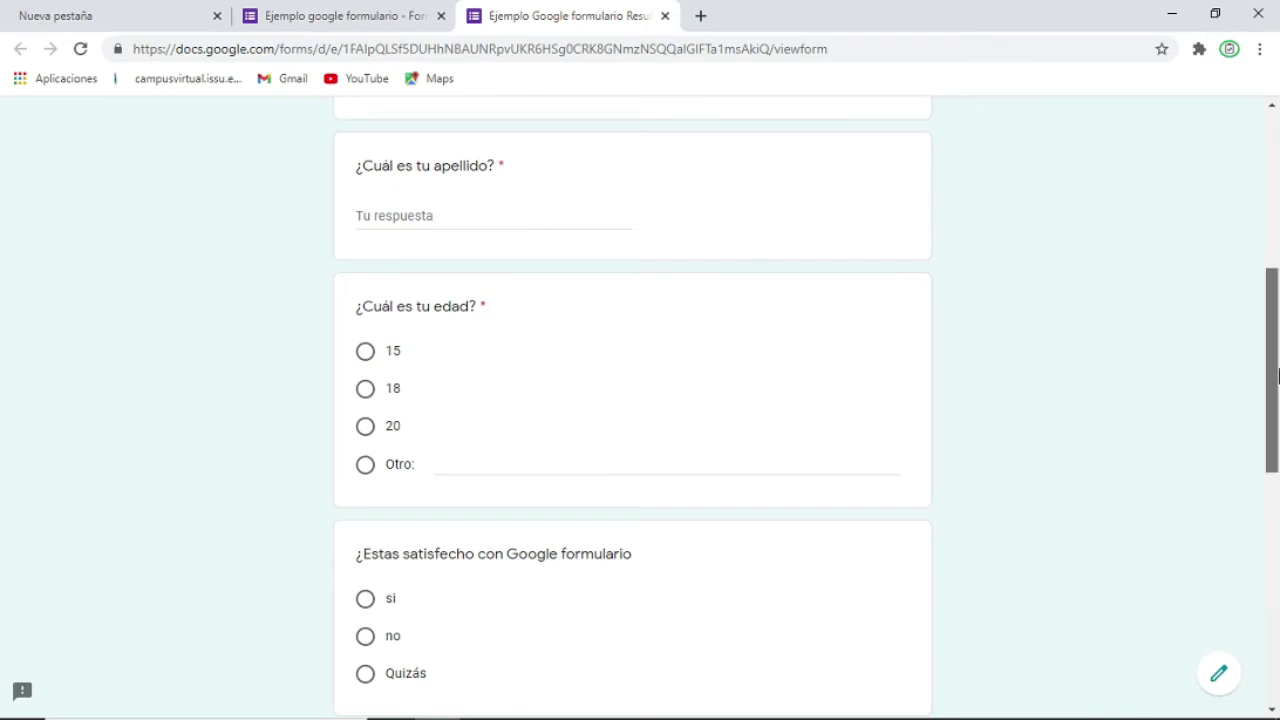
pyautogui.moveTo(1272, 370); pyautogui.dragTo(1276, 197)
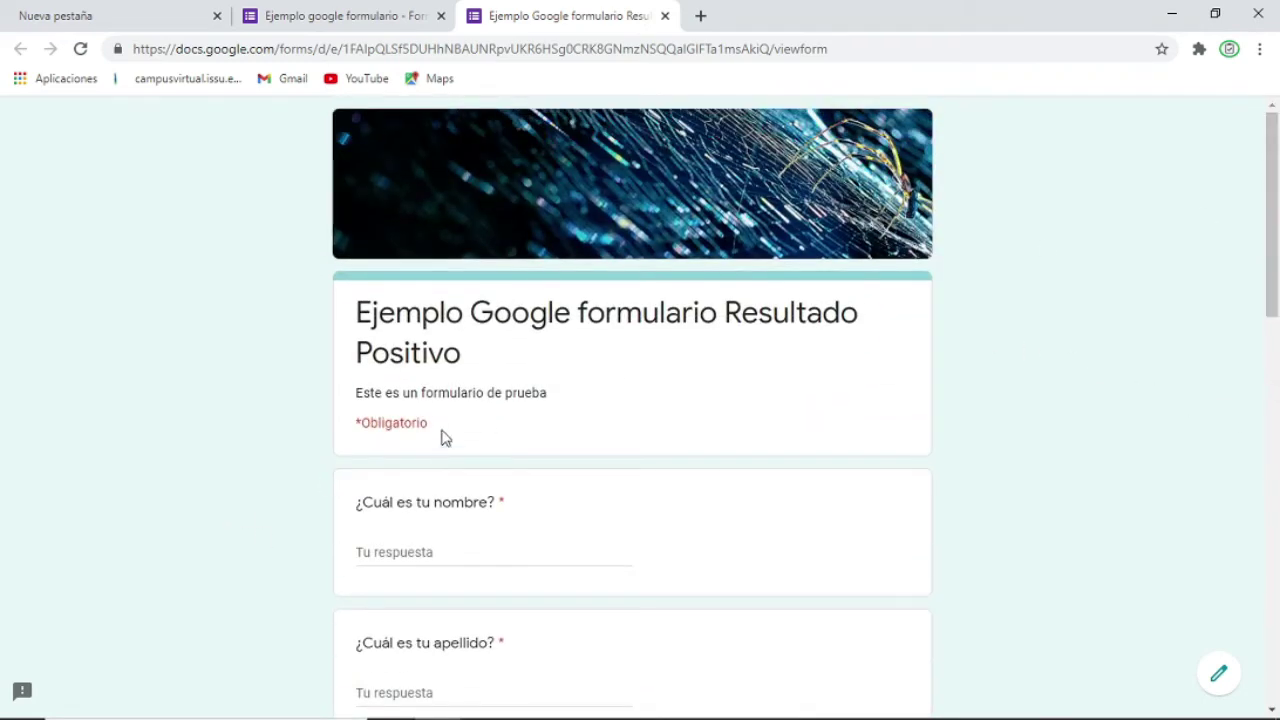
pyautogui.moveTo(1273, 208)
pyautogui.mouseDown()
pyautogui.moveTo(1277, 597)
pyautogui.moveTo(1275, 215)
pyautogui.moveTo(1257, 551)
pyautogui.moveTo(1229, 629)
pyautogui.mouseUp()
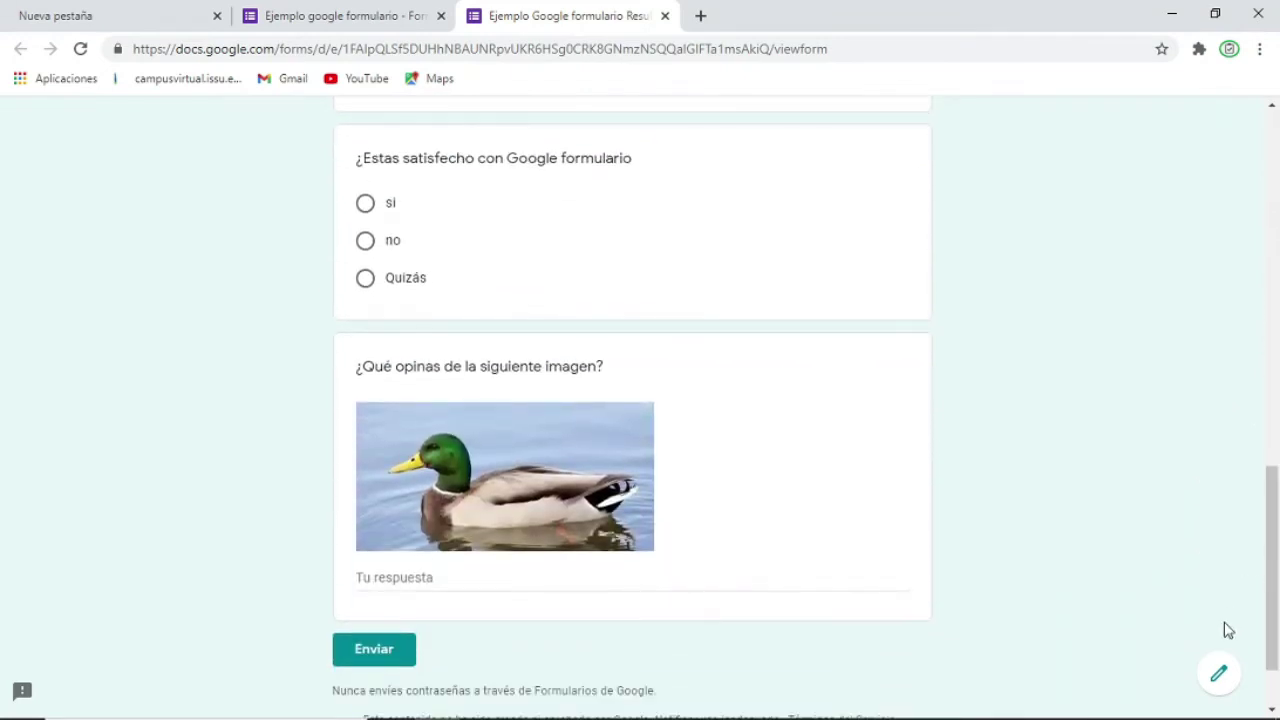
pyautogui.click(1218, 680)
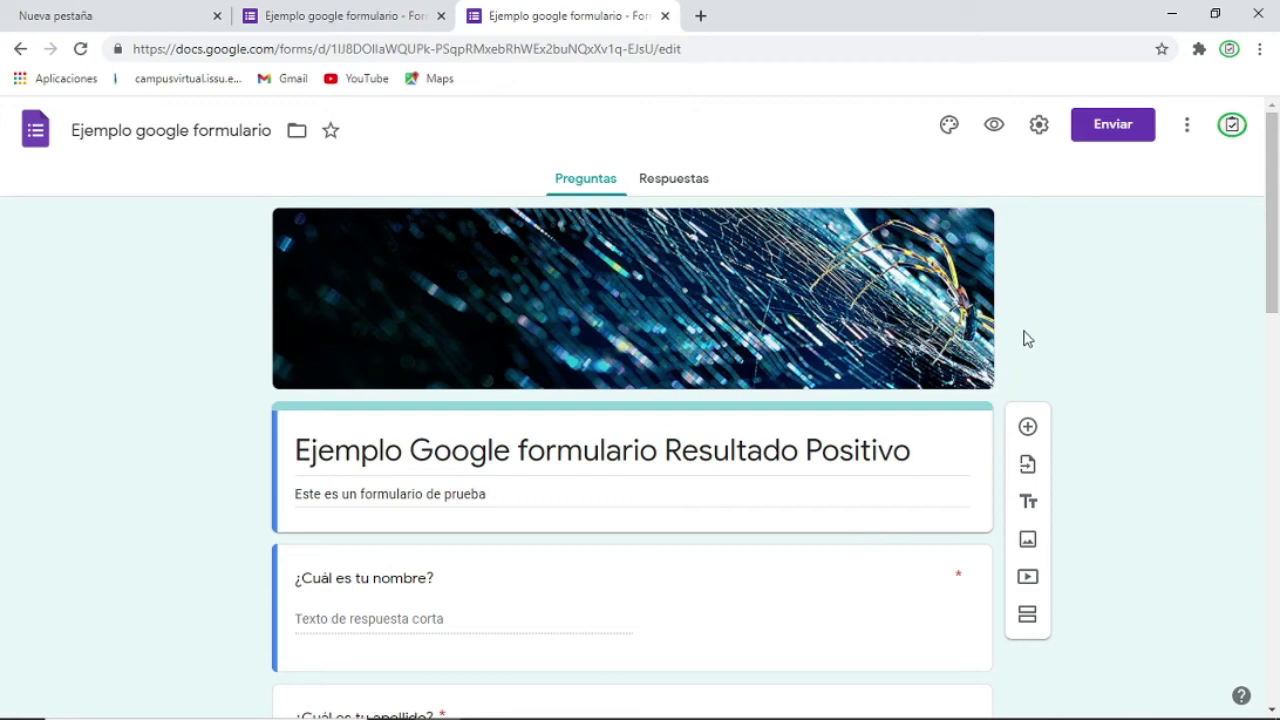
# - Review the form's general settings and save them without changing any option
pyautogui.click(1038, 128)
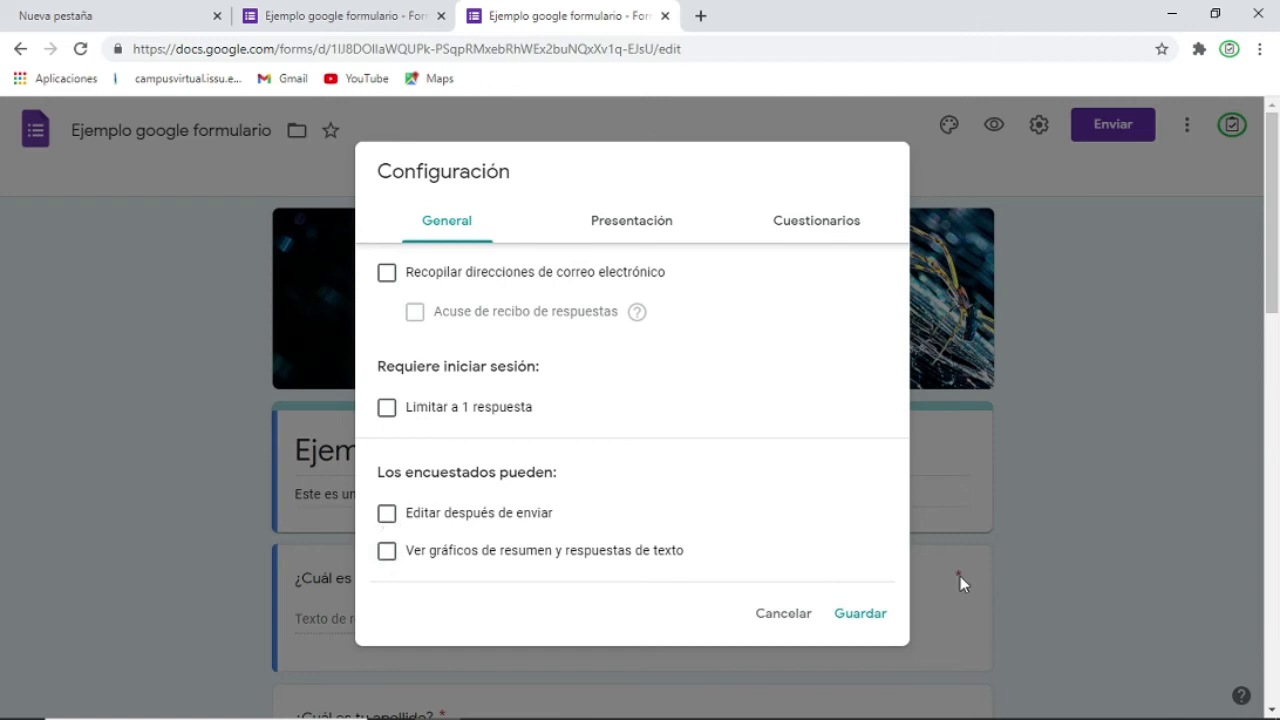
pyautogui.click(862, 600)
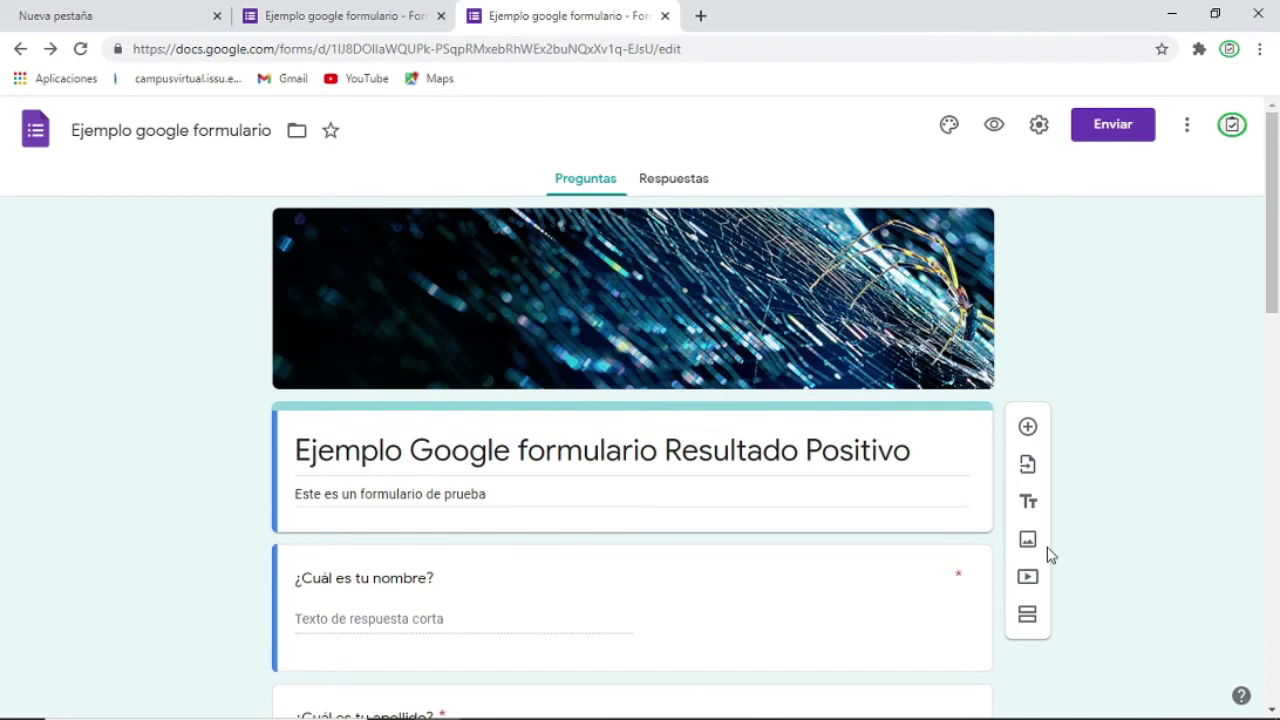
# - Move the form to the "Ejemplos taller" folder in Drive and confirm the change of access
pyautogui.click(297, 133)
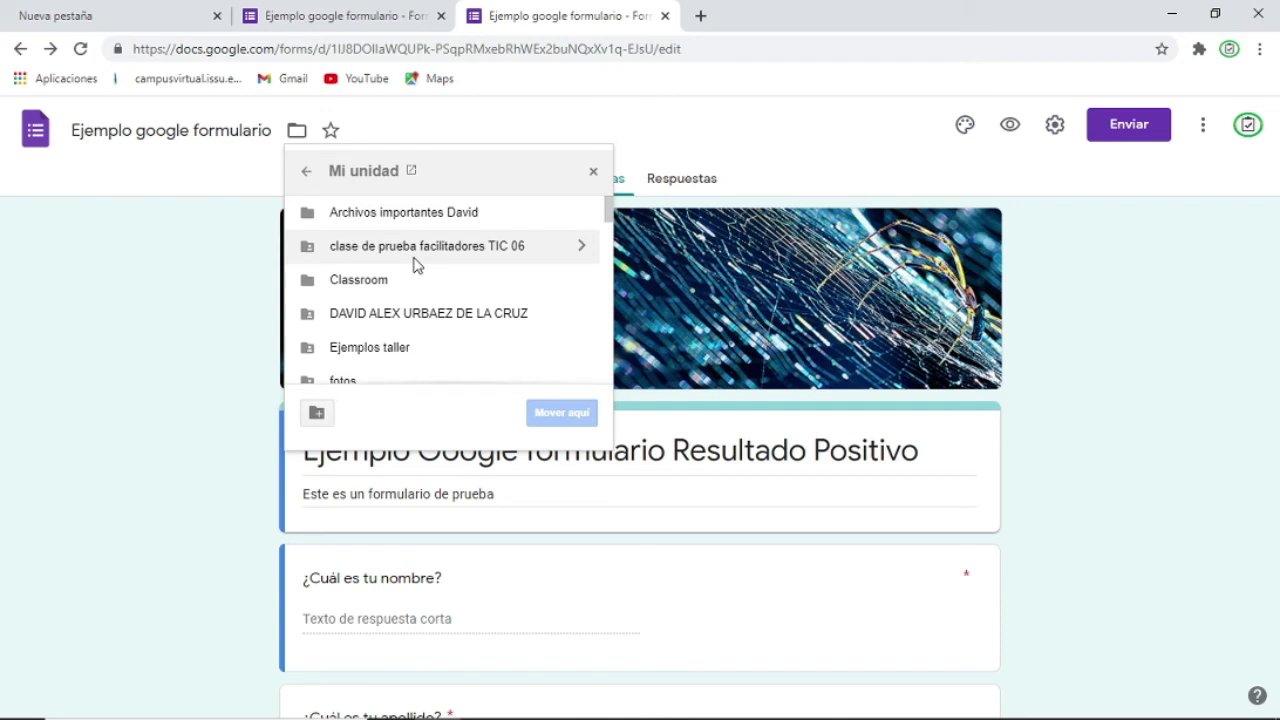
pyautogui.click(352, 348)
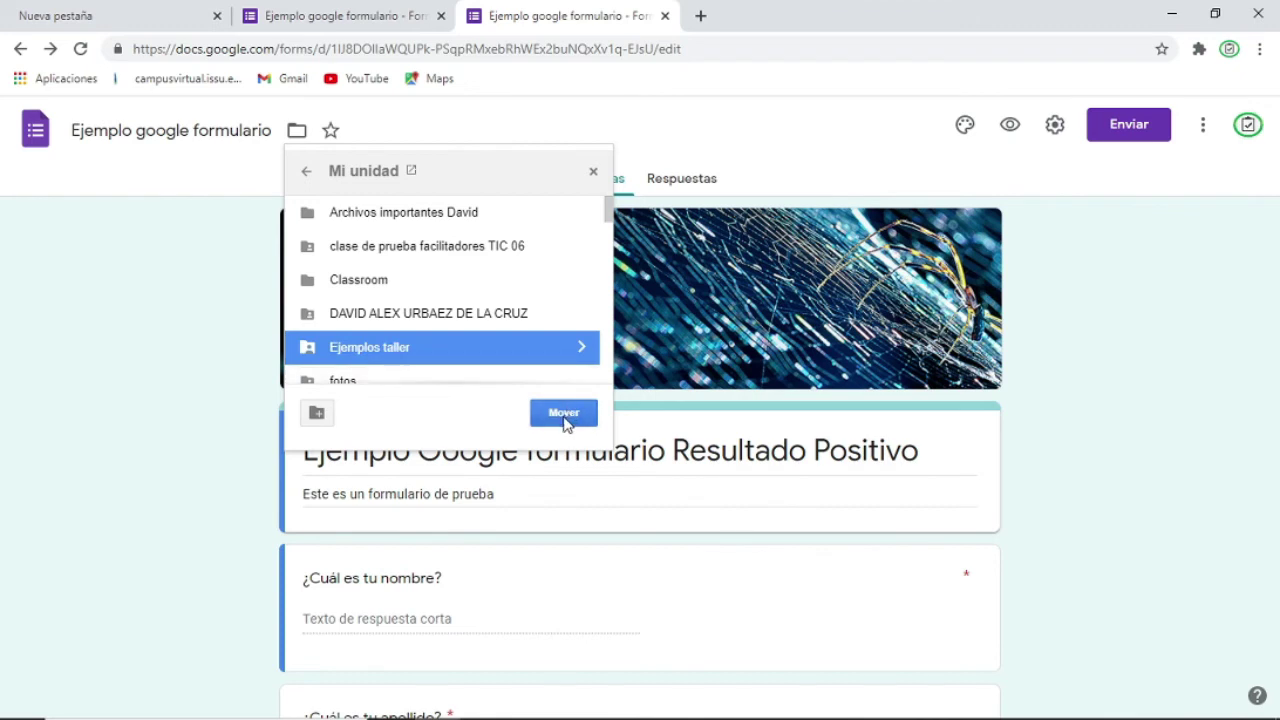
pyautogui.click(564, 414)
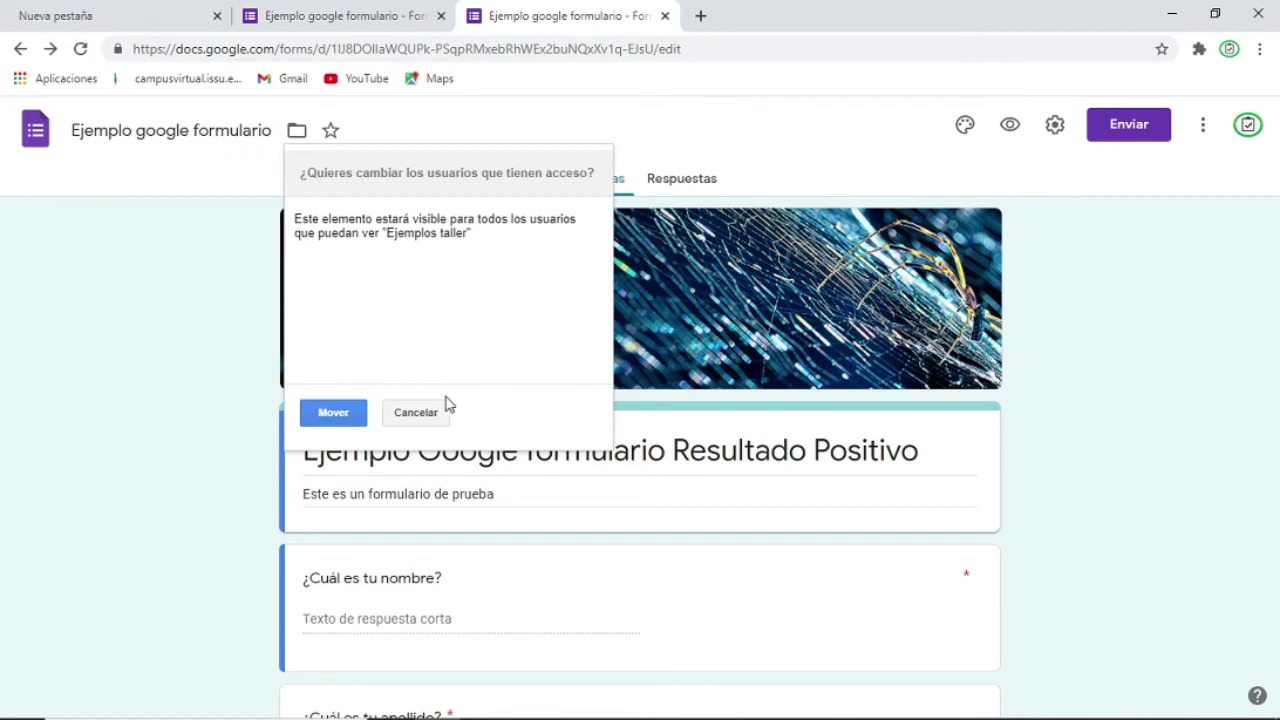
pyautogui.click(326, 413)
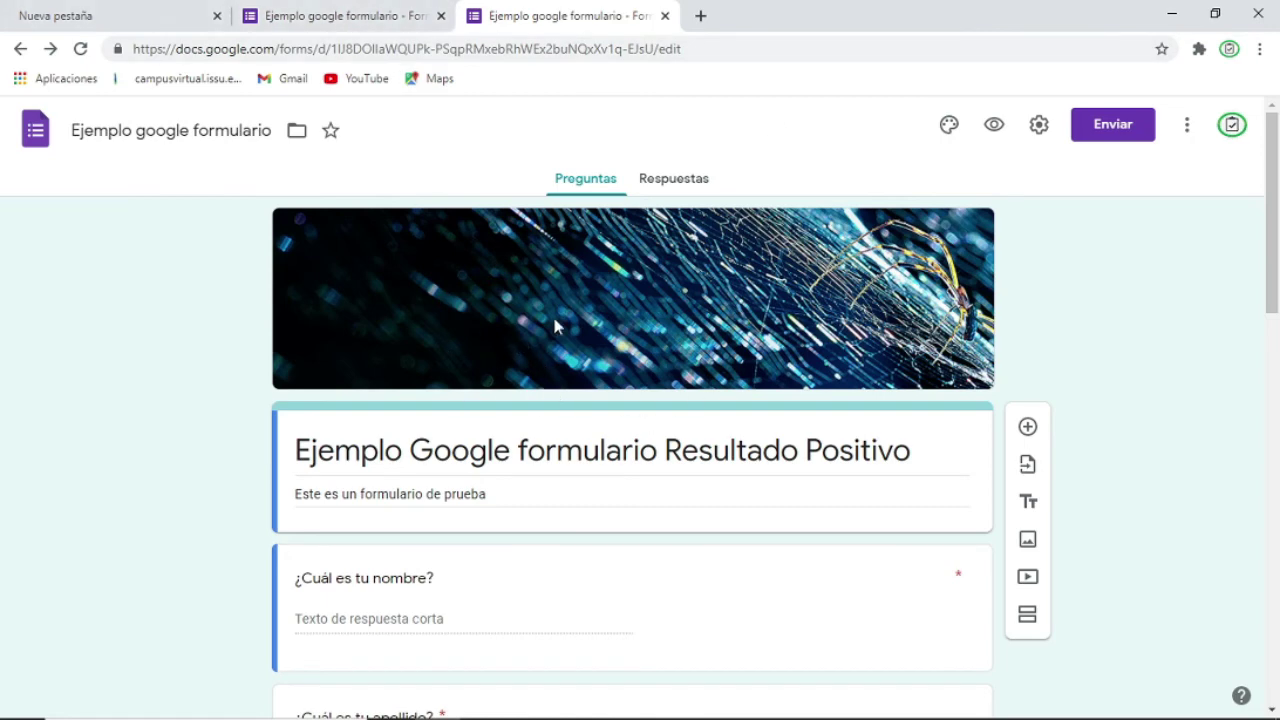
# - Show the form's responses and close the older duplicate editing tab of the same form
pyautogui.click(694, 186)
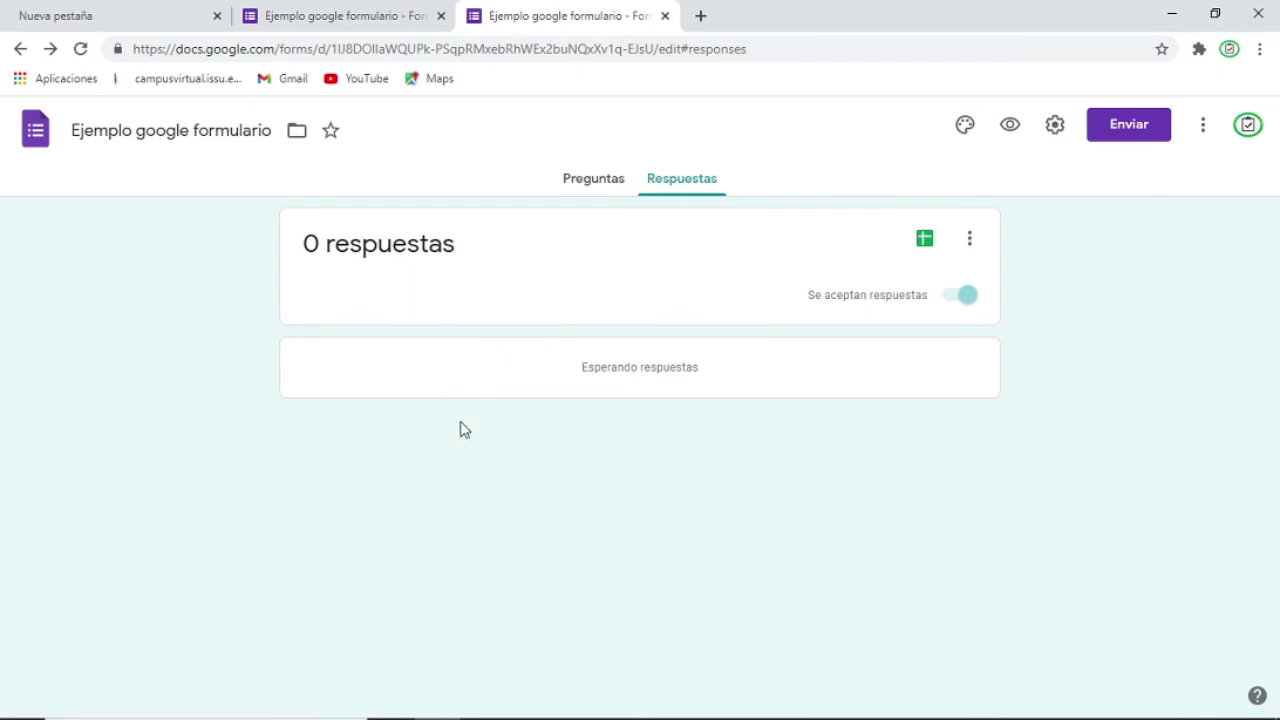
pyautogui.click(380, 8)
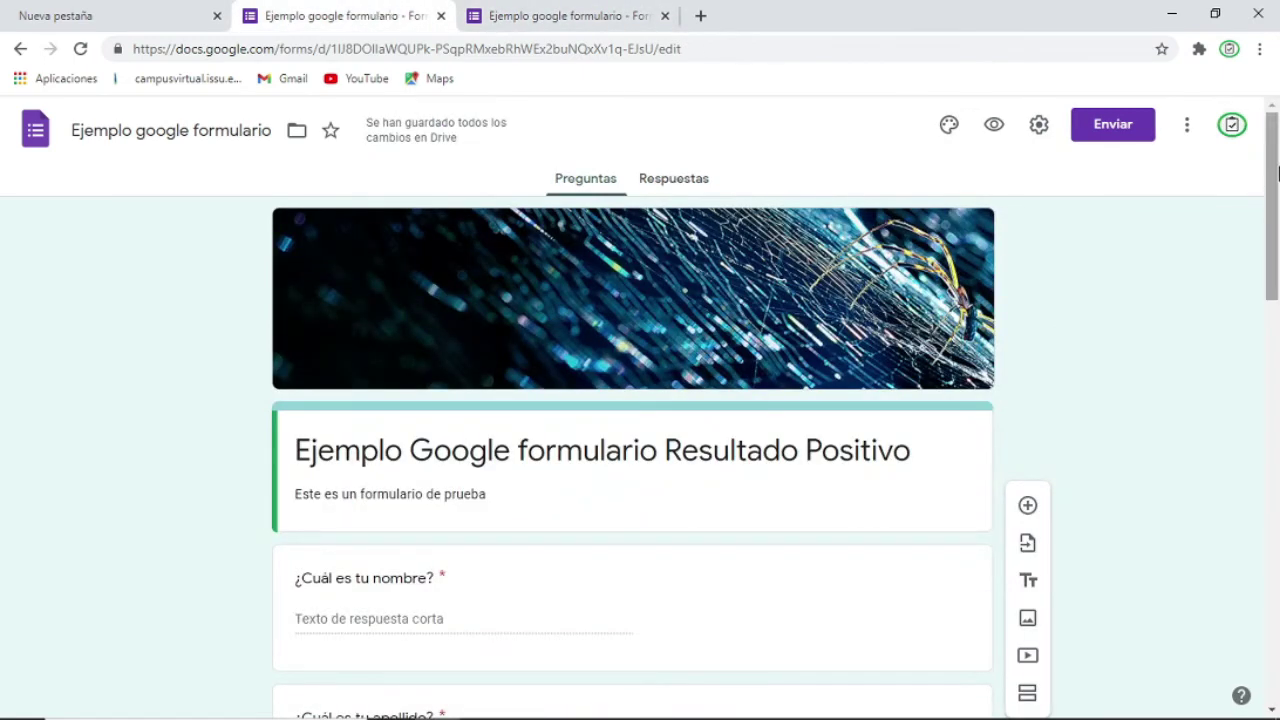
pyautogui.click(441, 16)
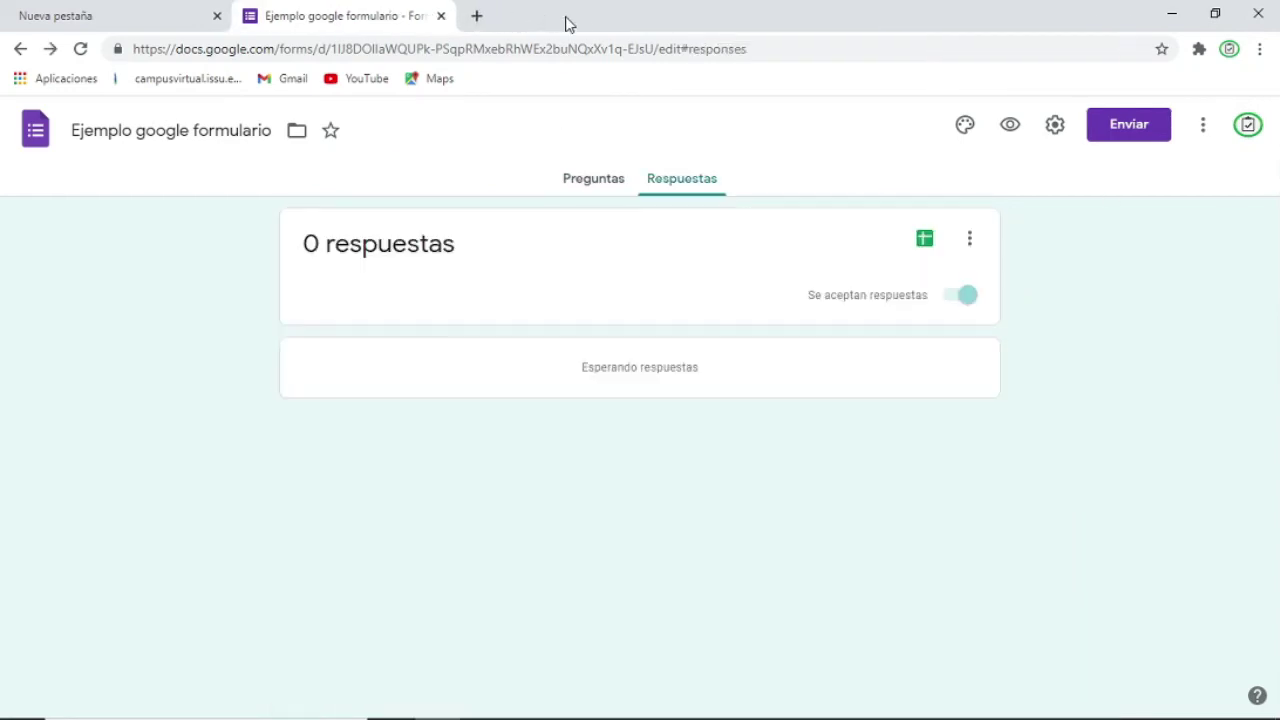
# - Go to Google Drive in a new browser tab and open the "10-G277 formulario Google" form
pyautogui.click(477, 16)
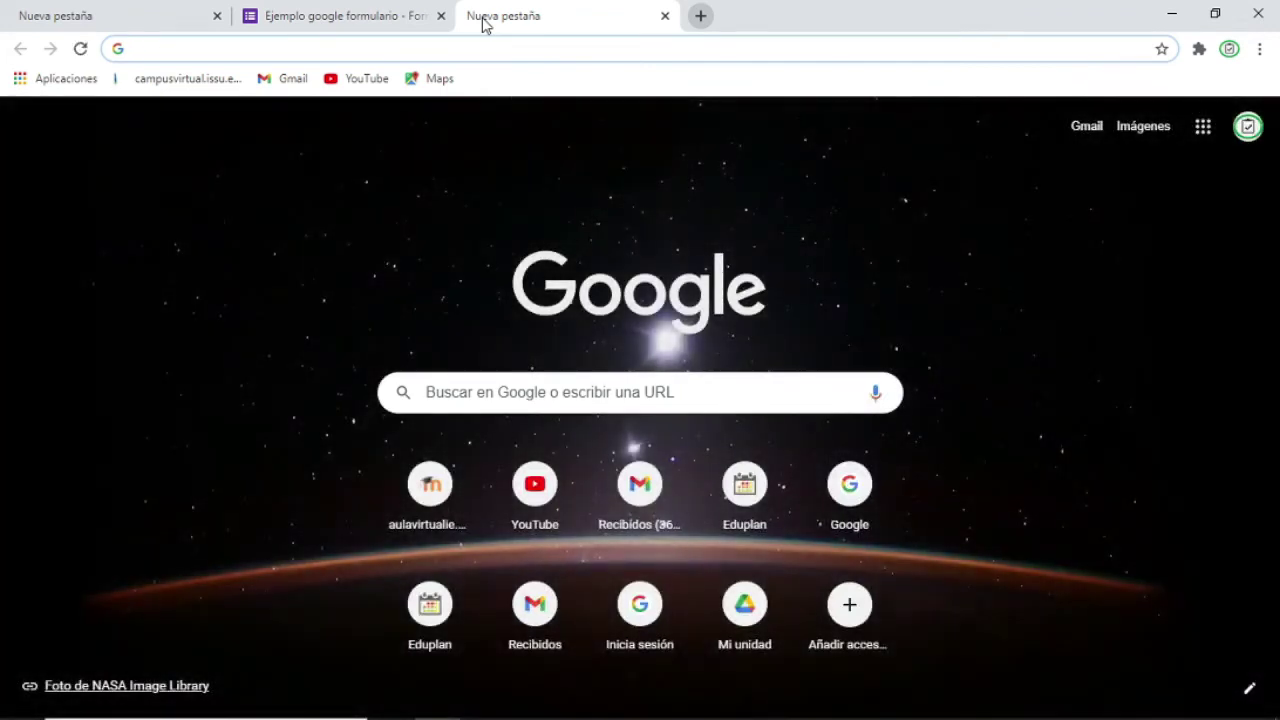
pyautogui.write('dri')
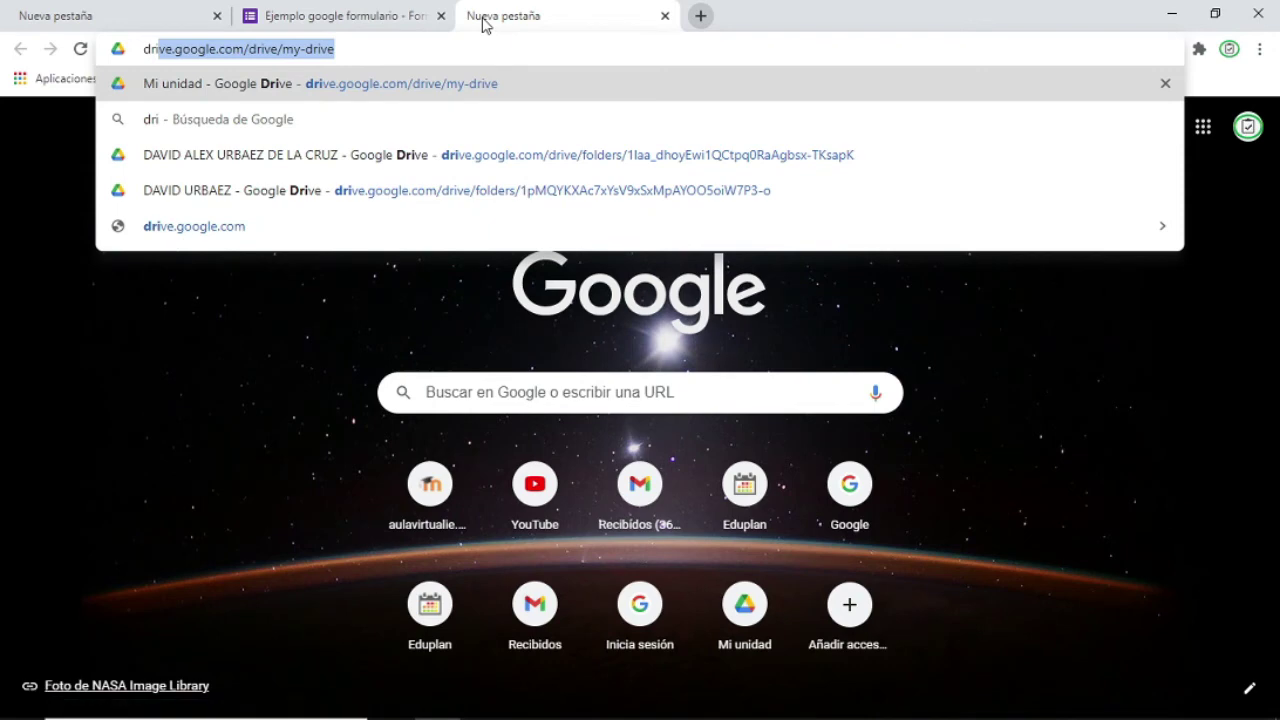
pyautogui.press('Return')
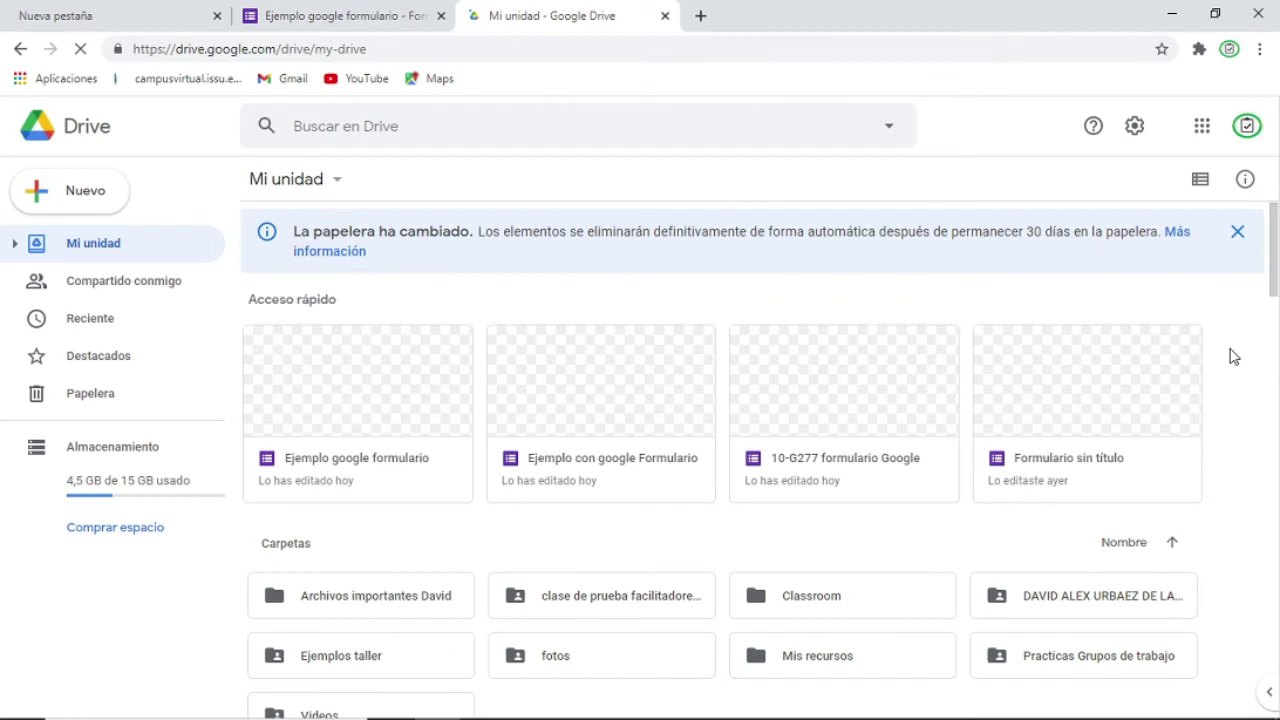
pyautogui.click(816, 465)
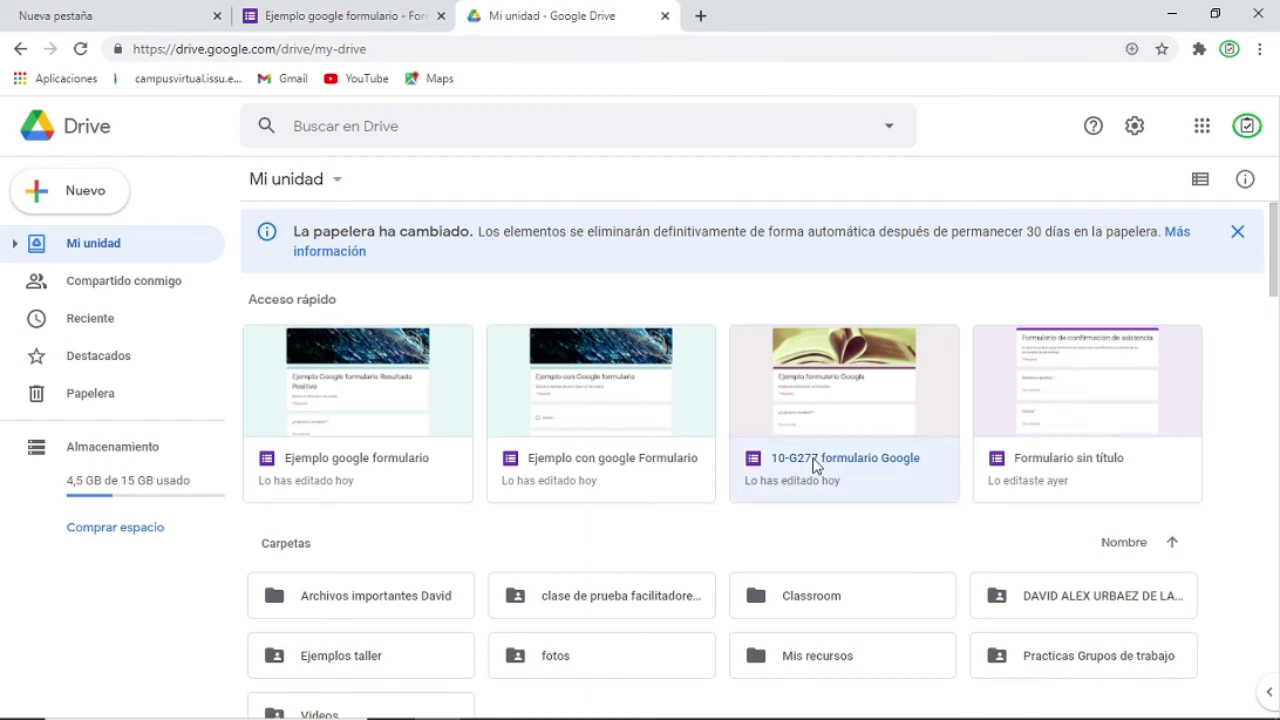
pyautogui.doubleClick(816, 465)
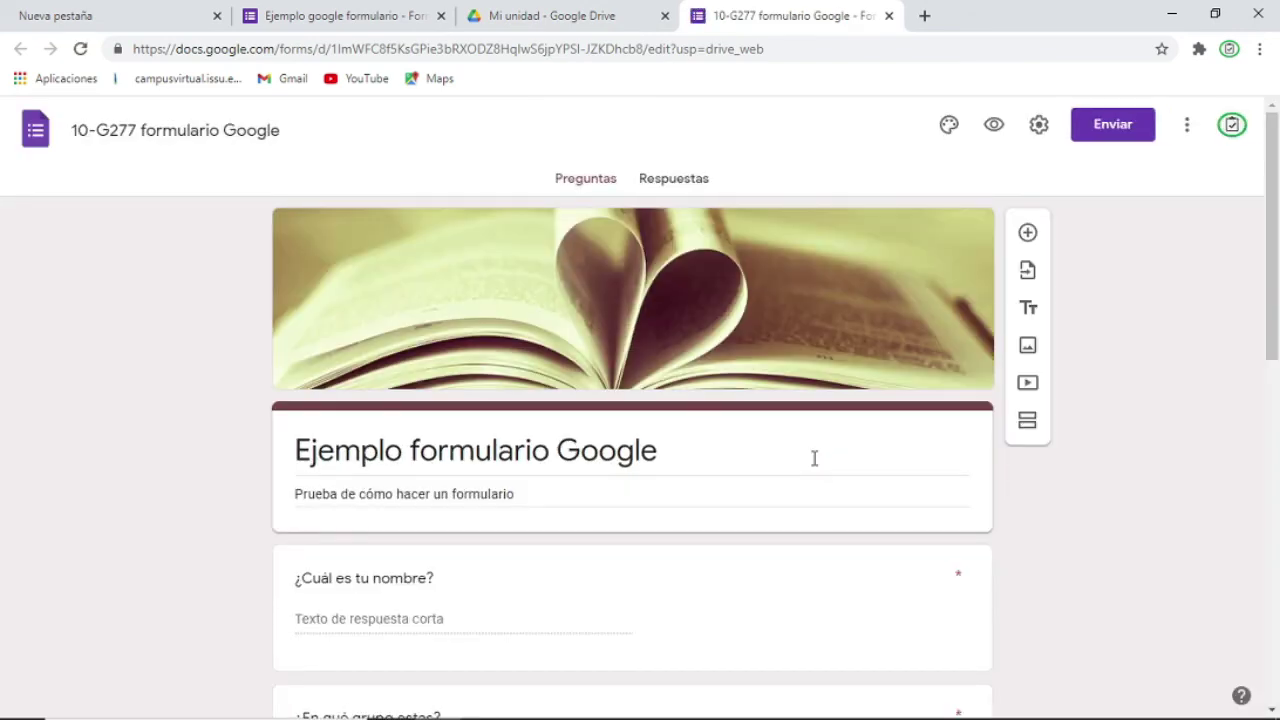
# - Look over the questions of the "10-G277 formulario Google" form and view its response summary
pyautogui.scroll(-2, 1270, 290)
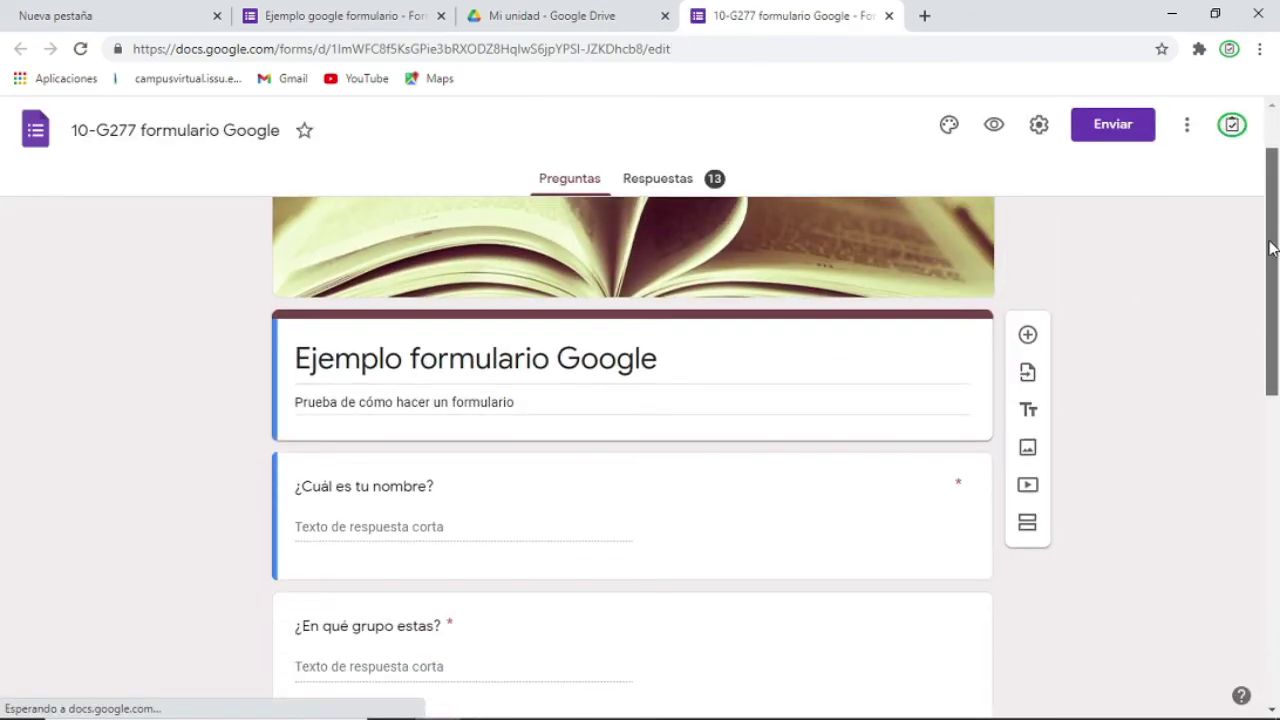
pyautogui.moveTo(1270, 290); pyautogui.dragTo(1276, 390)
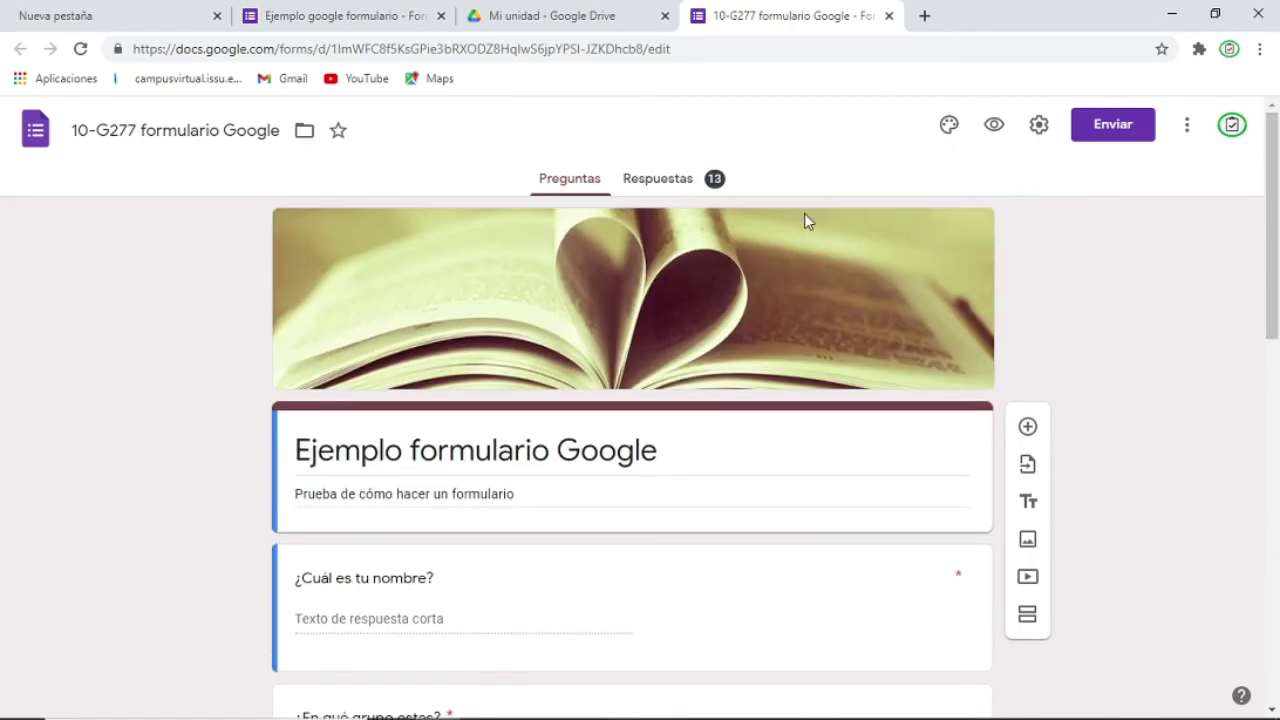
pyautogui.click(658, 181)
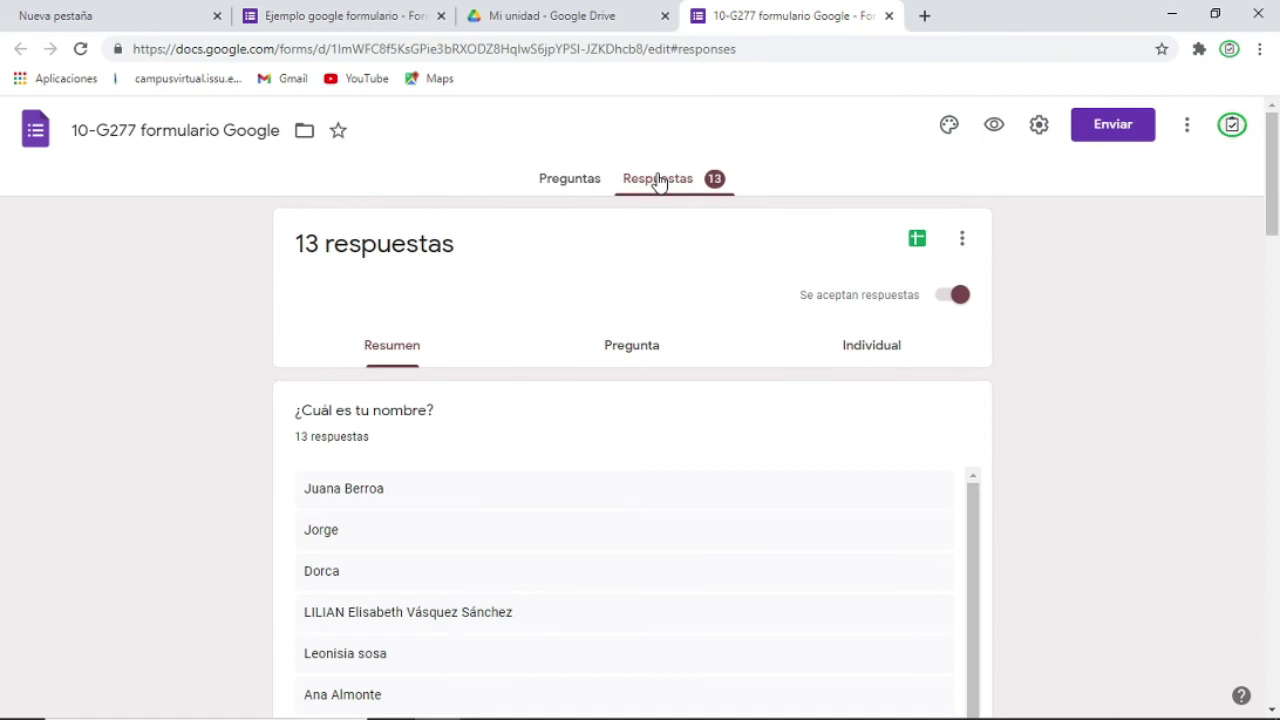
# - Return to "Ejemplo google formulario", copy its full sharing link, and close the sending dialog
pyautogui.click(360, 8)
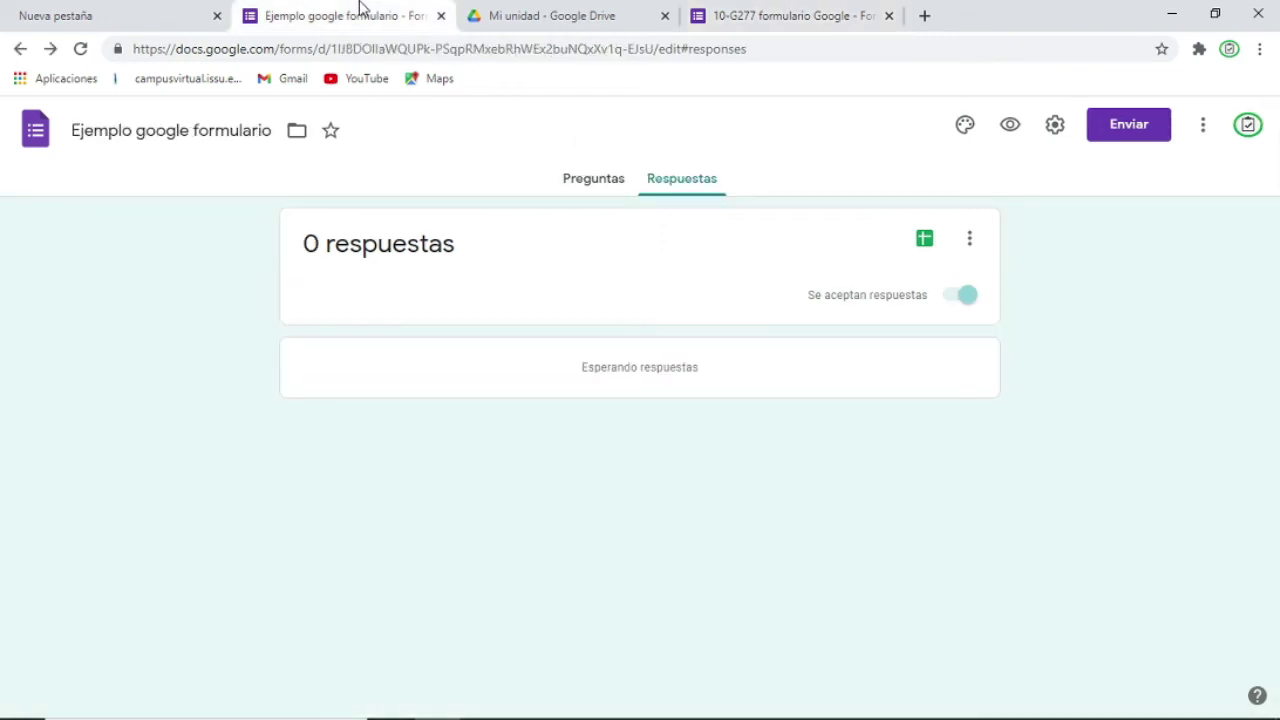
pyautogui.click(1125, 125)
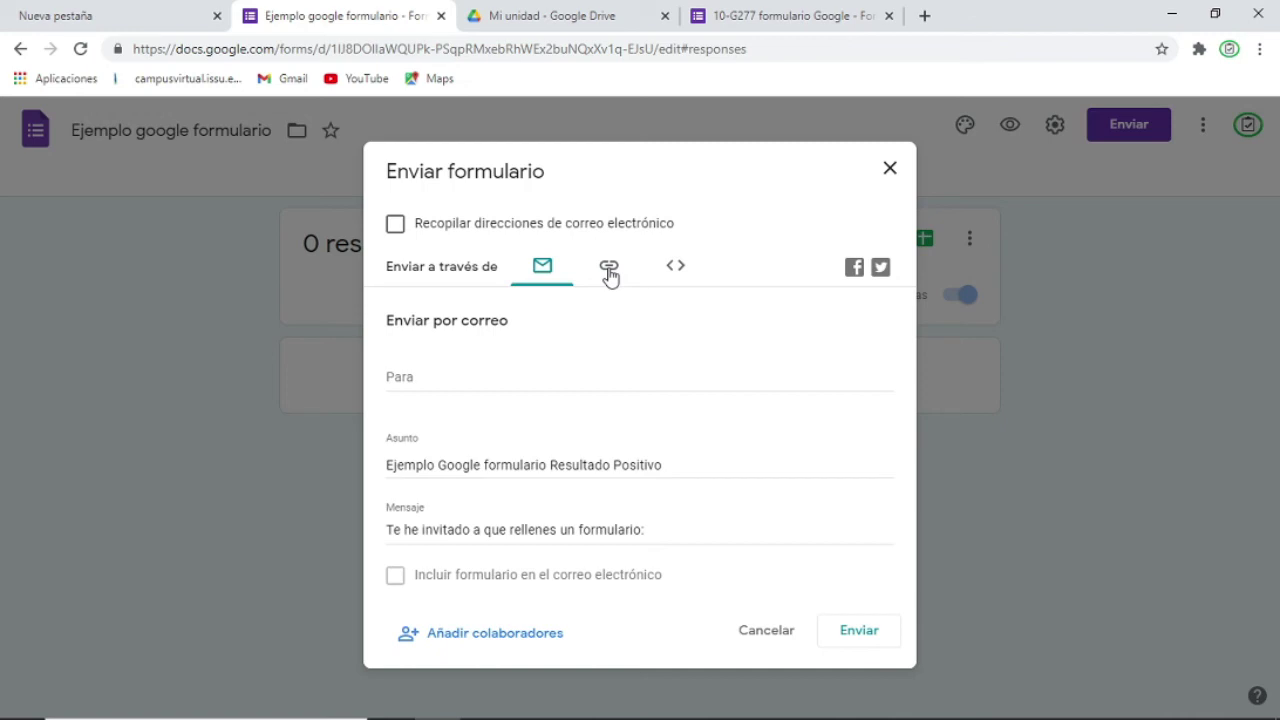
pyautogui.click(609, 270)
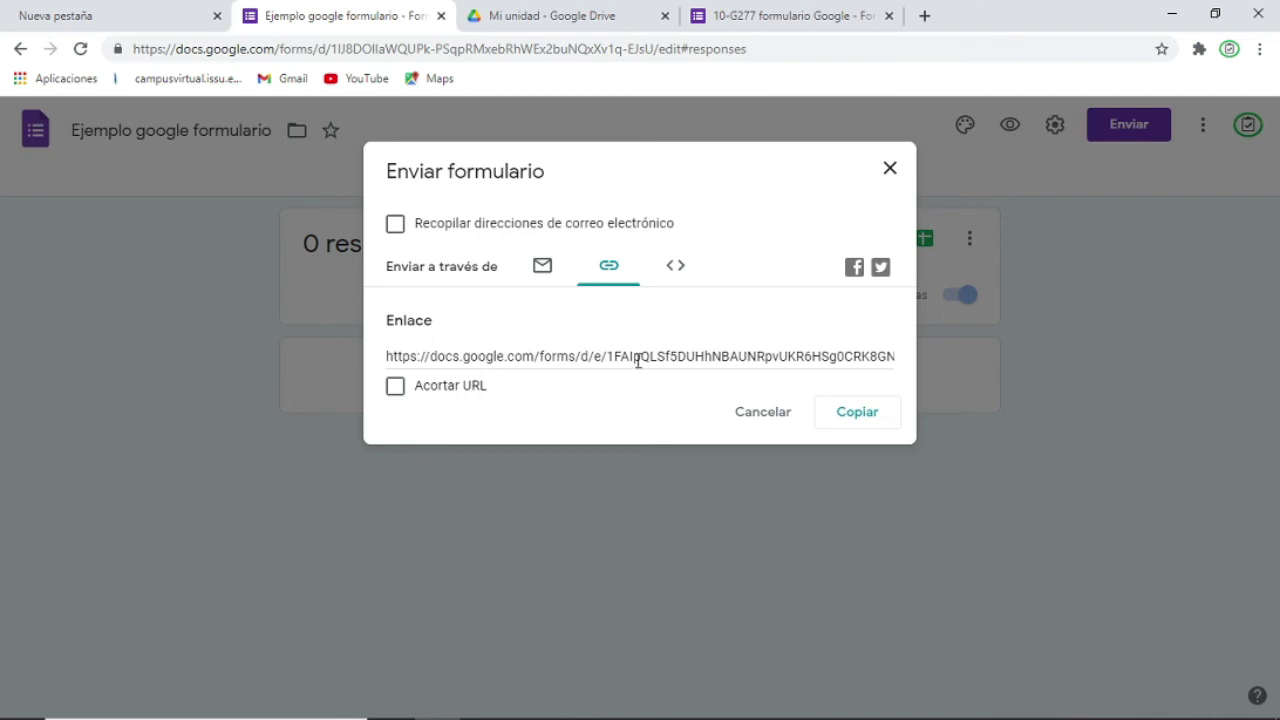
pyautogui.click(856, 421)
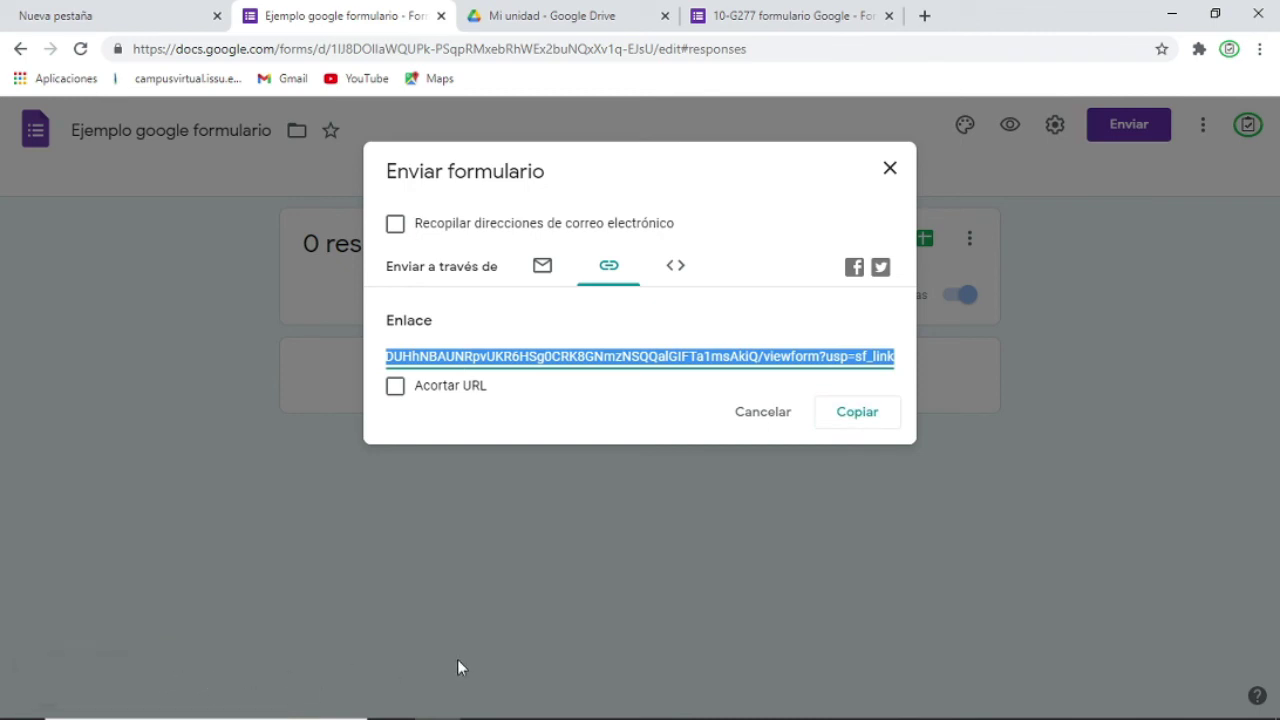
pyautogui.click(890, 170)
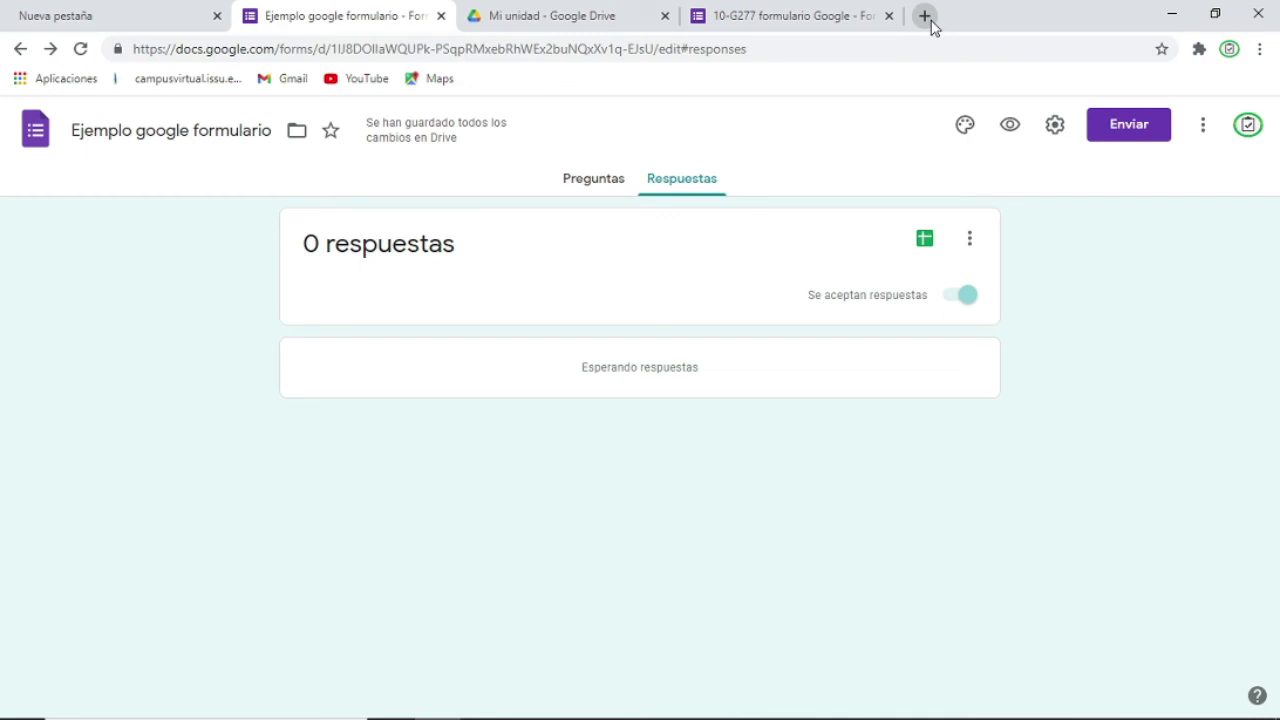
pyautogui.click(925, 16)
pyautogui.rightClick(757, 57)
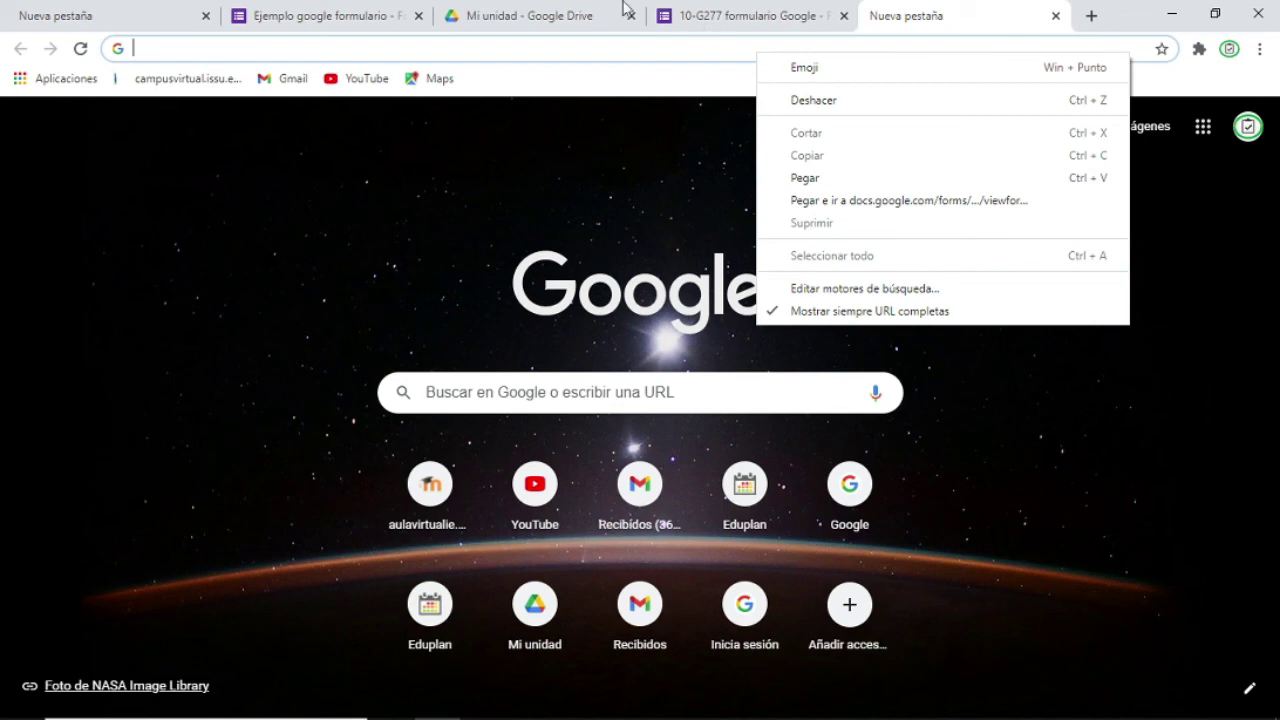
pyautogui.click(737, 10)
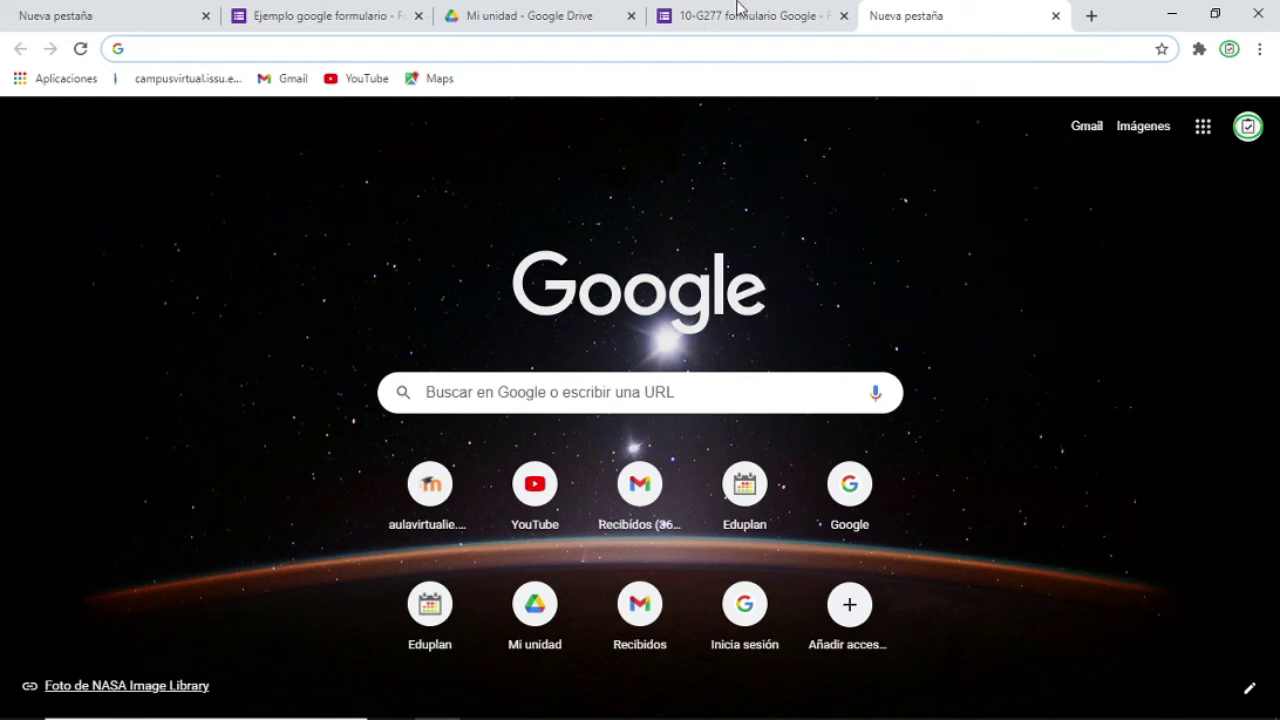
# - Return to the "10-G277 formulario Google" form and view its responses as a summary and question by question
pyautogui.click(737, 10)
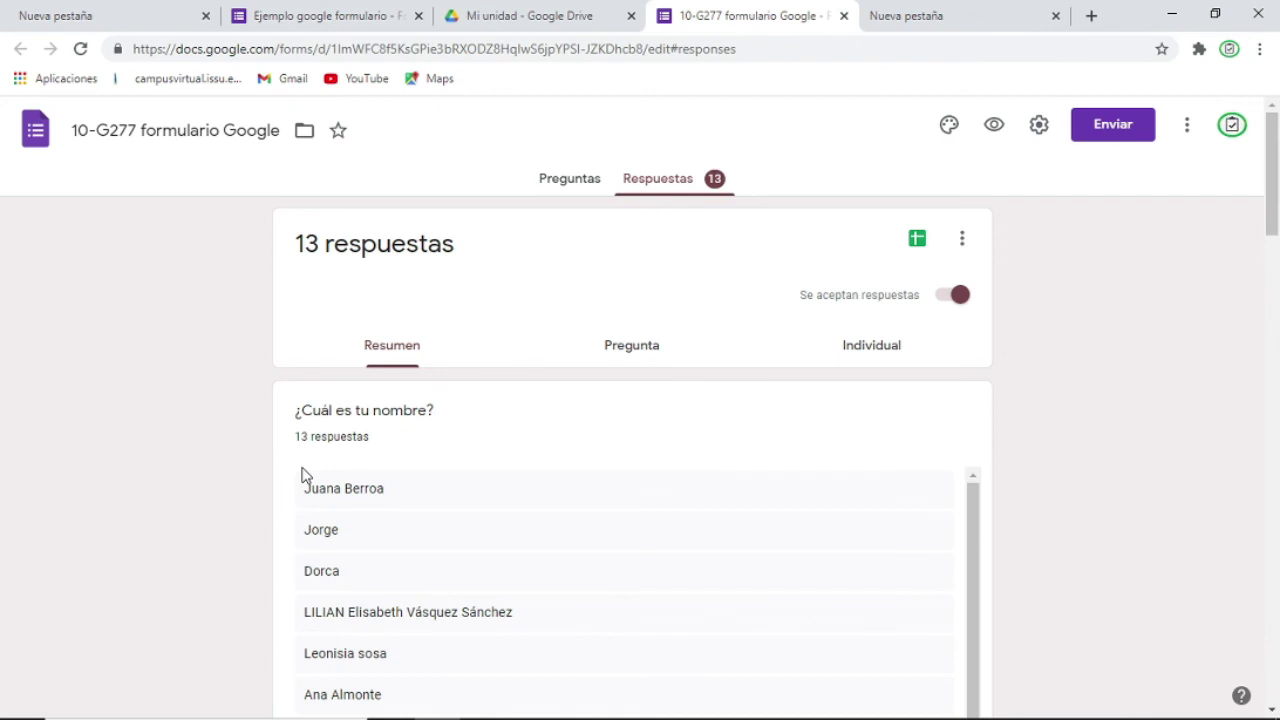
pyautogui.click(672, 184)
pyautogui.moveTo(977, 508); pyautogui.dragTo(923, 454)
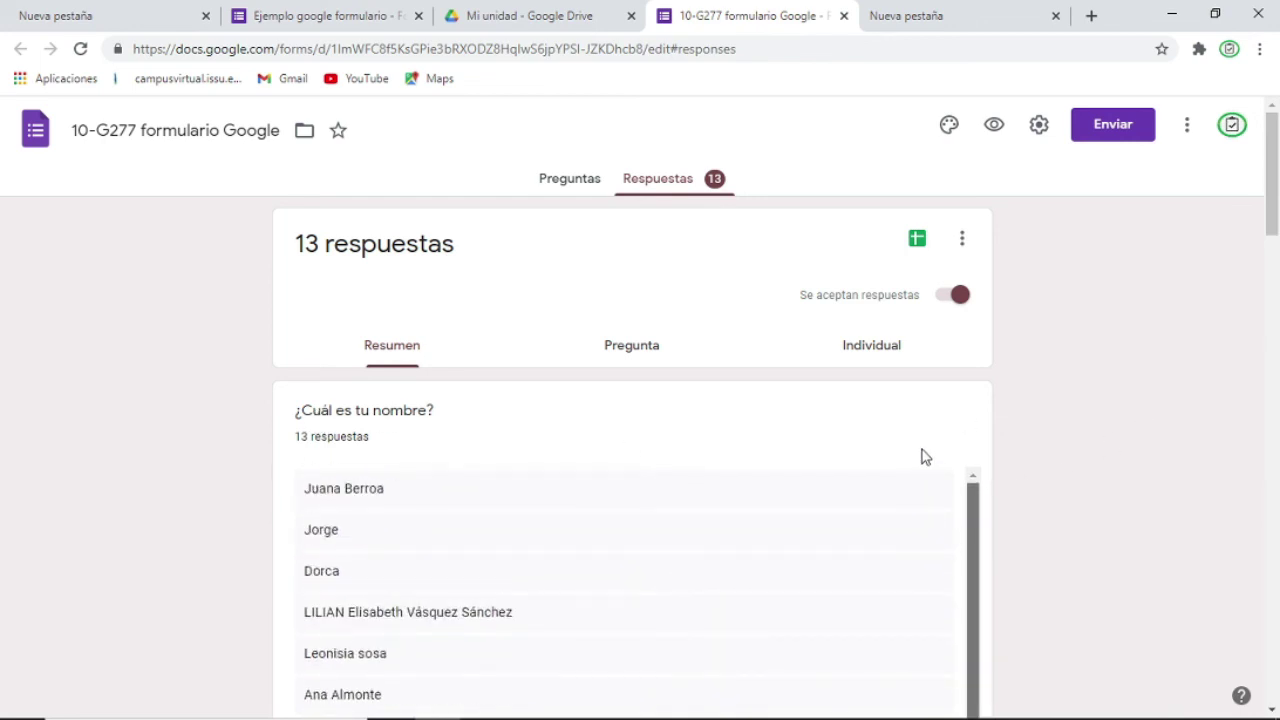
pyautogui.click(613, 357)
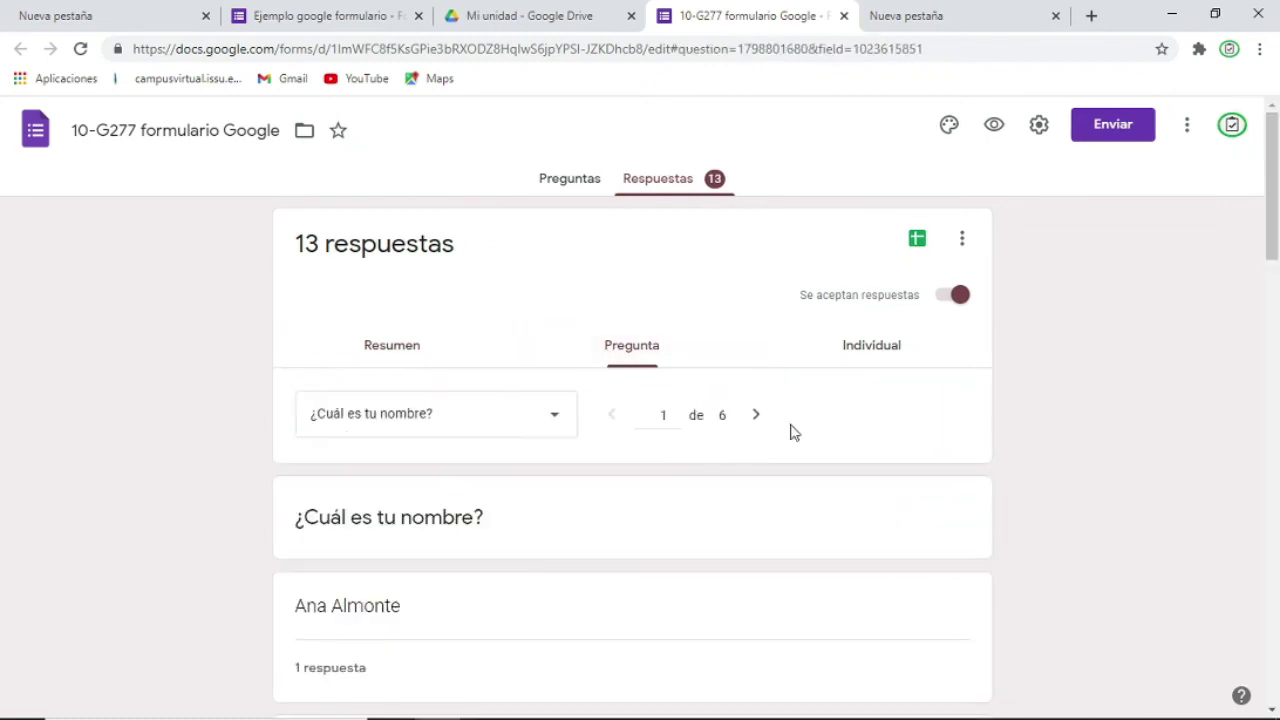
# - Look through the individual responses up to the fourth one, read its answers, and try its print option
pyautogui.click(878, 347)
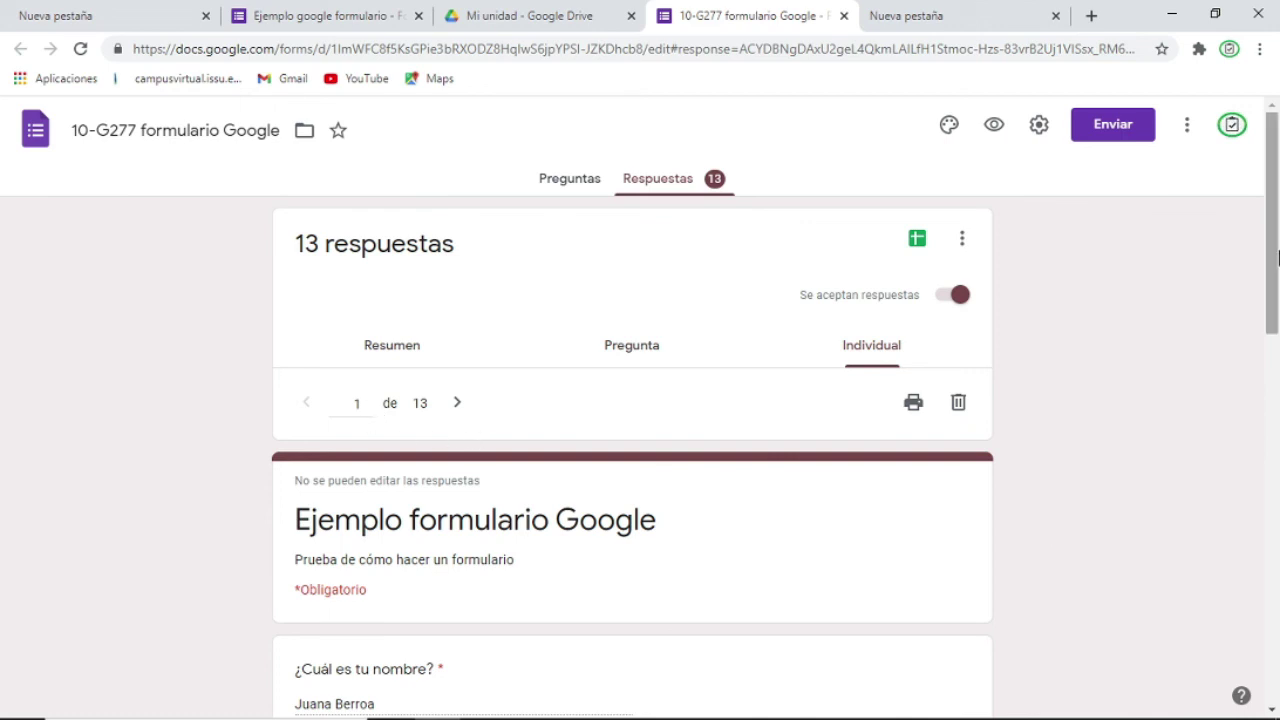
pyautogui.moveTo(1277, 237)
pyautogui.mouseDown()
pyautogui.moveTo(1277, 359)
pyautogui.moveTo(1277, 241)
pyautogui.mouseUp()
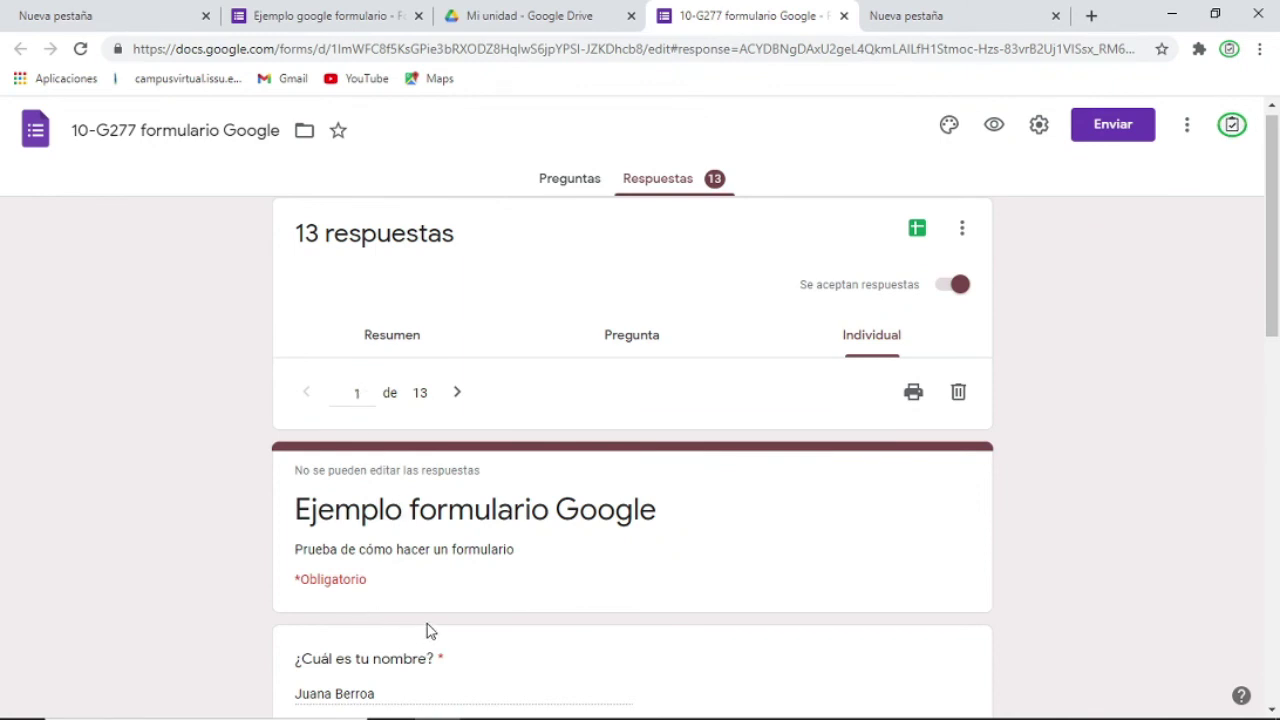
pyautogui.click(456, 396)
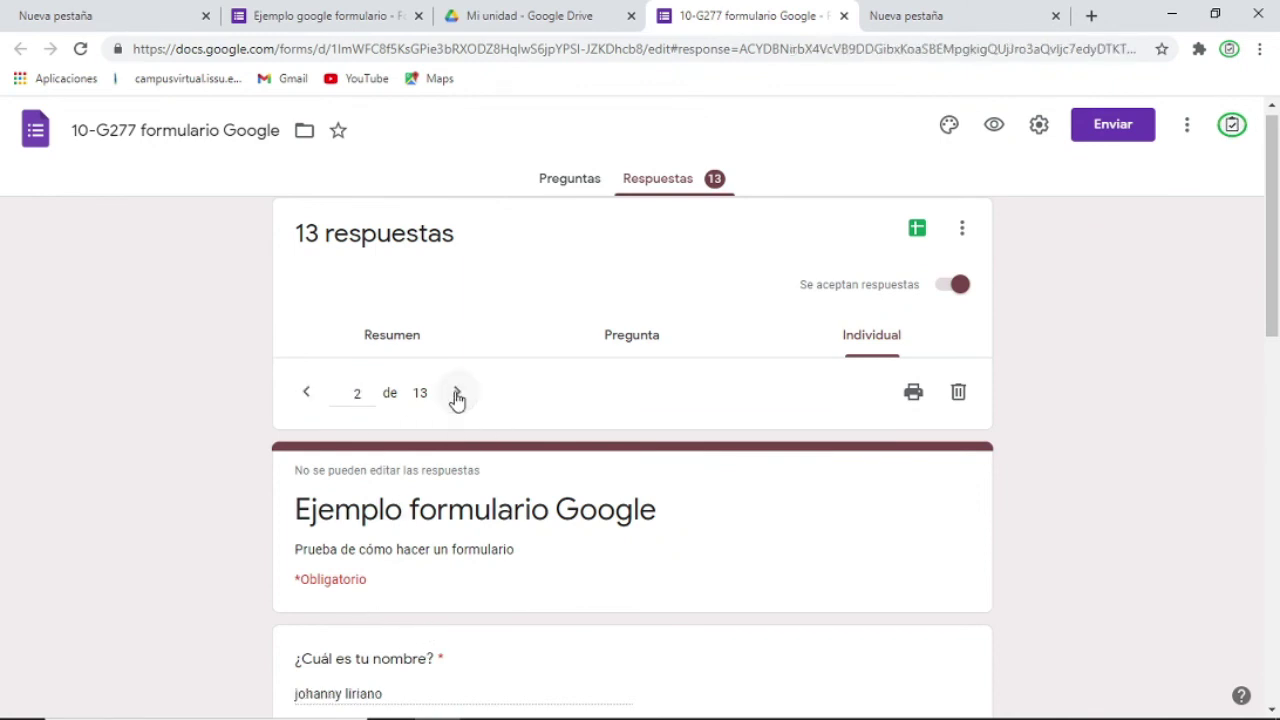
pyautogui.click(456, 396)
pyautogui.click(456, 396)
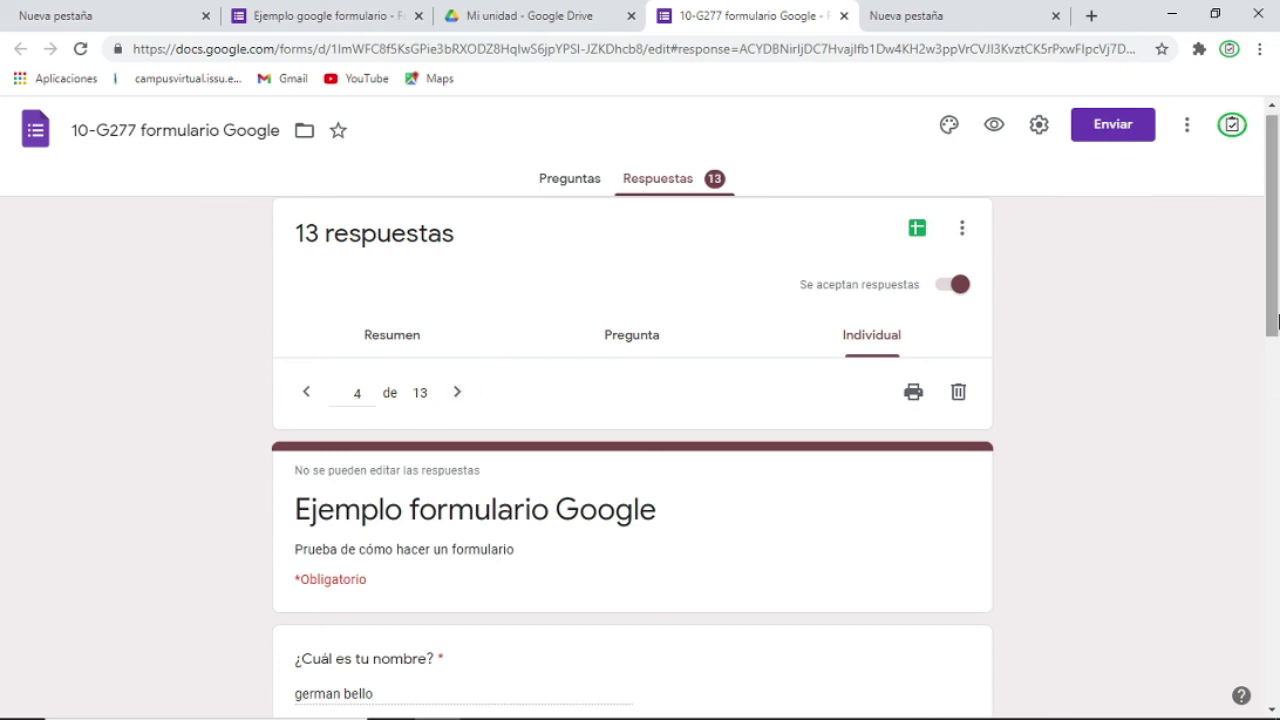
pyautogui.moveTo(1273, 303); pyautogui.dragTo(1273, 370)
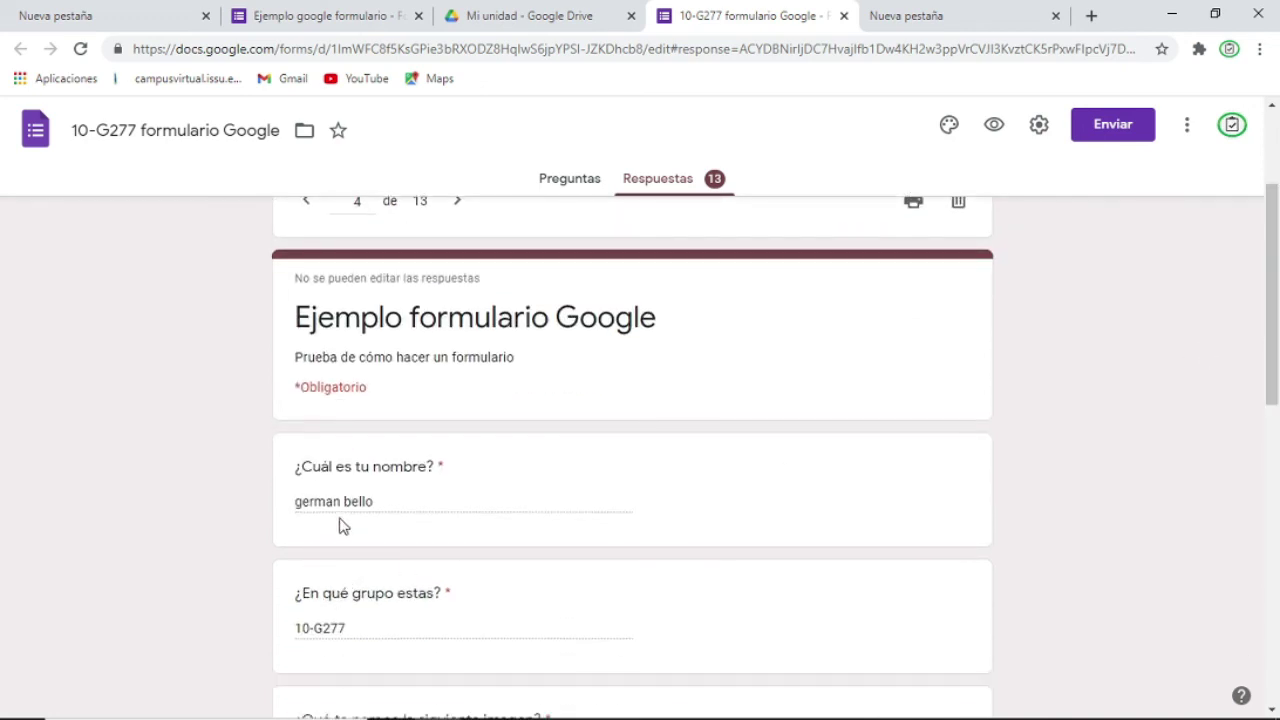
pyautogui.moveTo(1273, 300); pyautogui.dragTo(1273, 228)
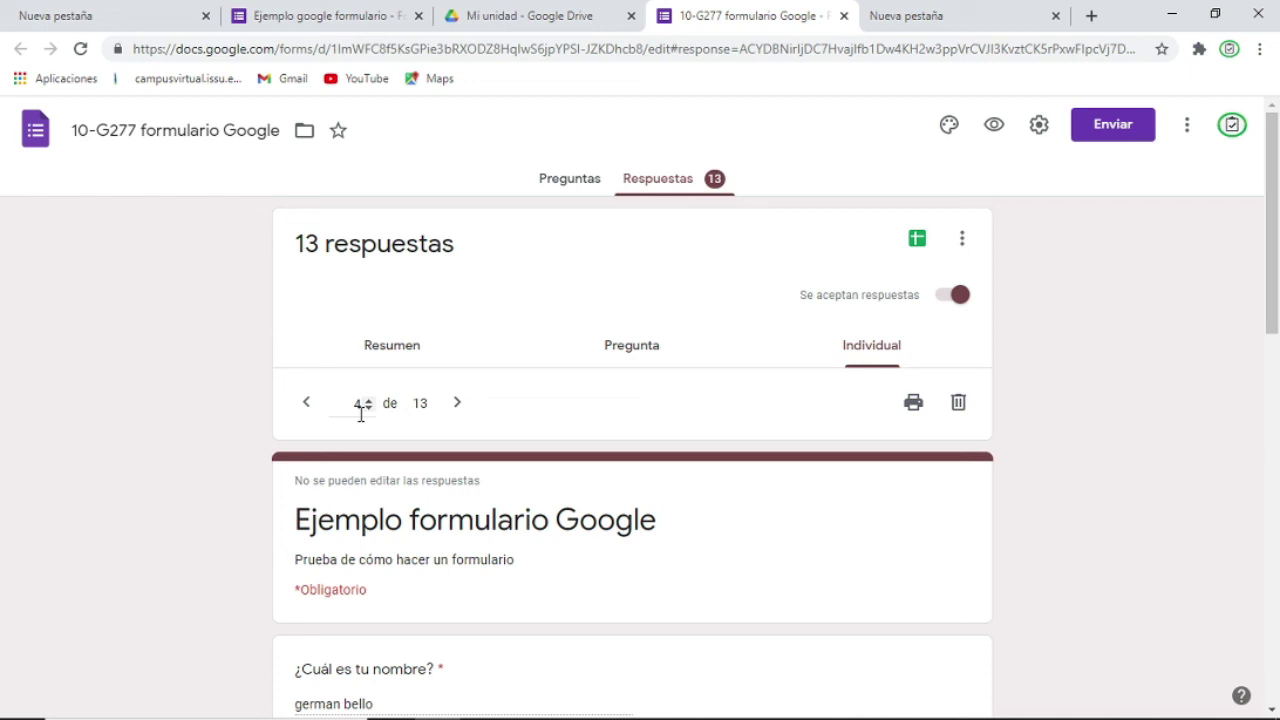
pyautogui.click(914, 405)
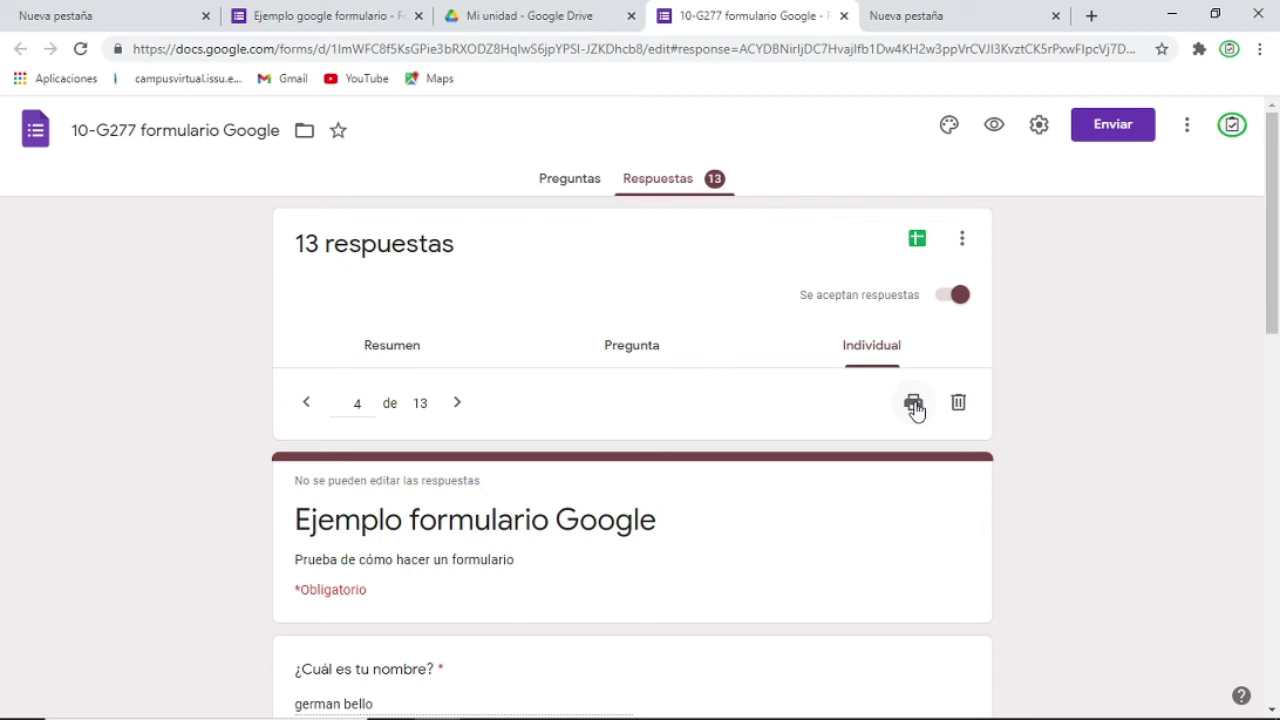
# - Create a new spreadsheet, "10-G277 formulario Google (respuestas)", as the destination for the responses and return to the form
pyautogui.click(918, 242)
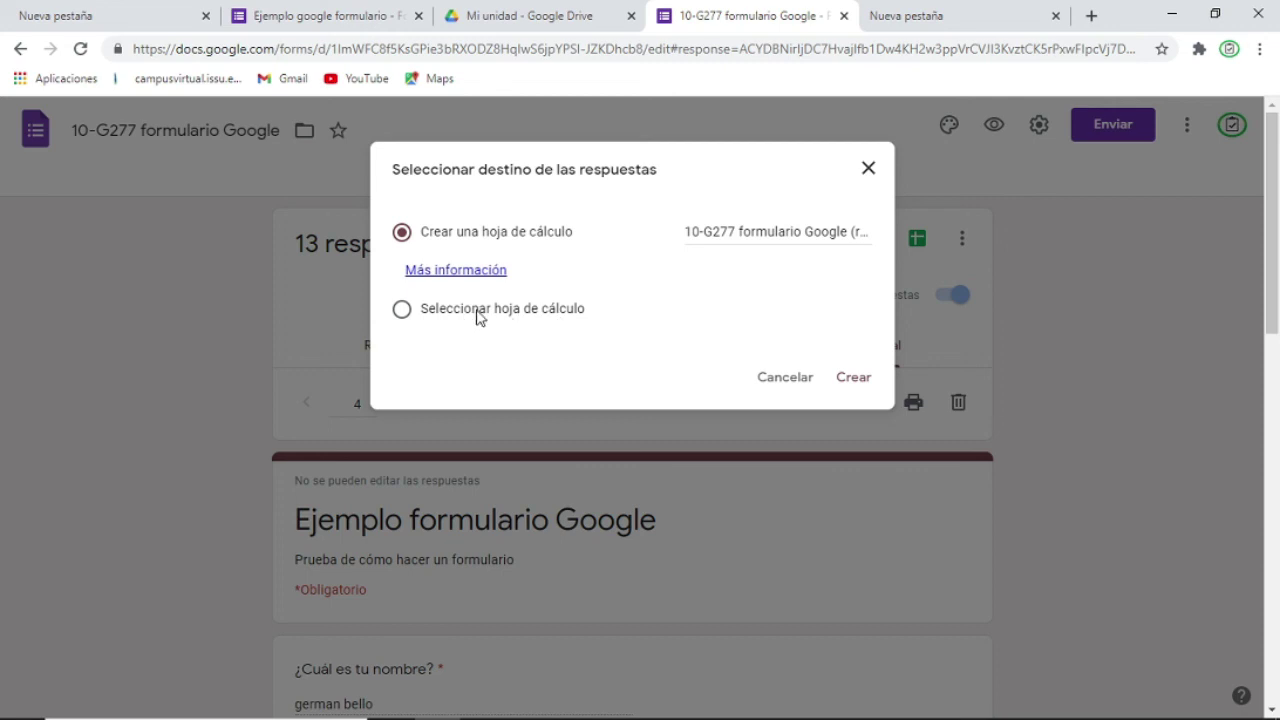
pyautogui.click(852, 378)
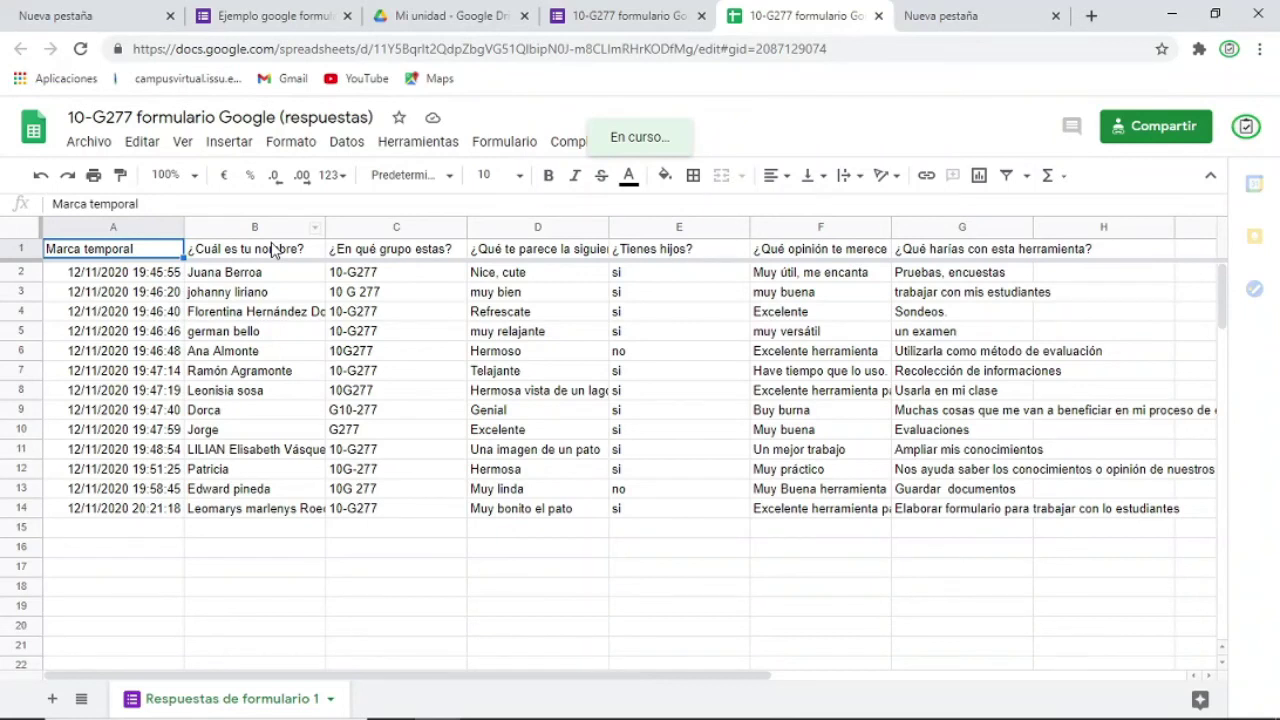
pyautogui.click(630, 16)
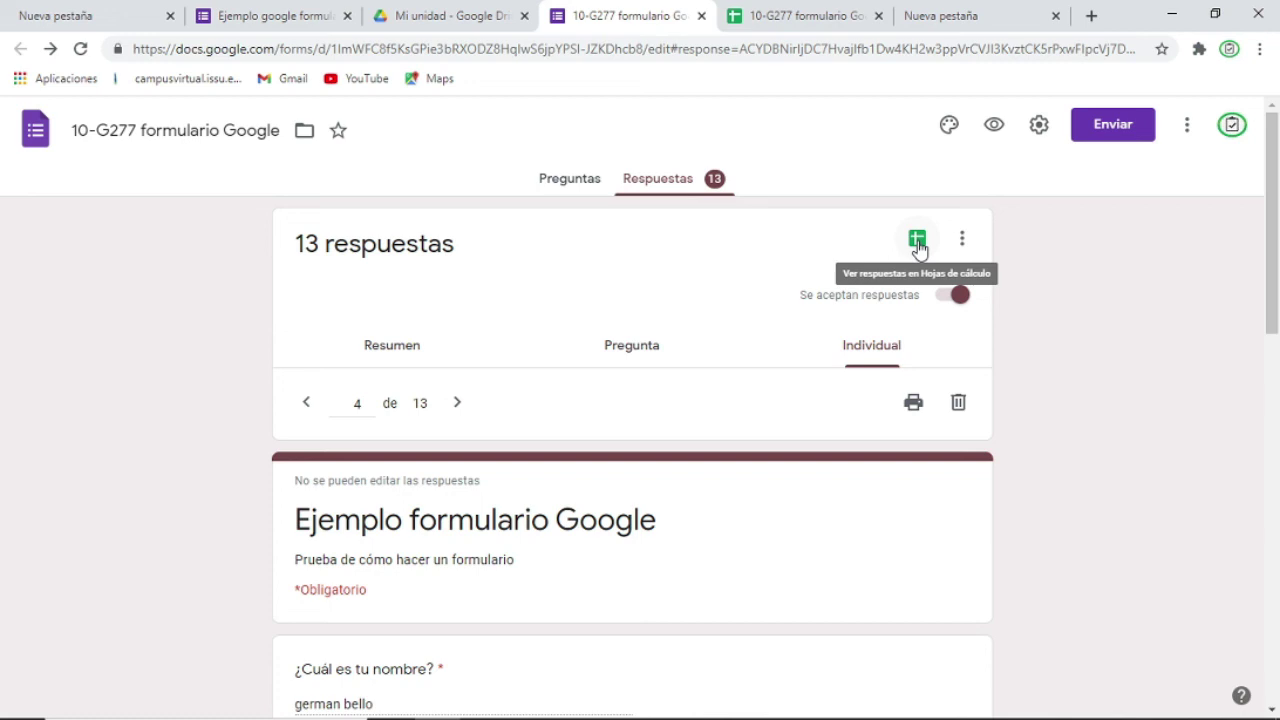
# - Review the form's general, presentation and quiz settings, and save the configuration
pyautogui.click(1040, 125)
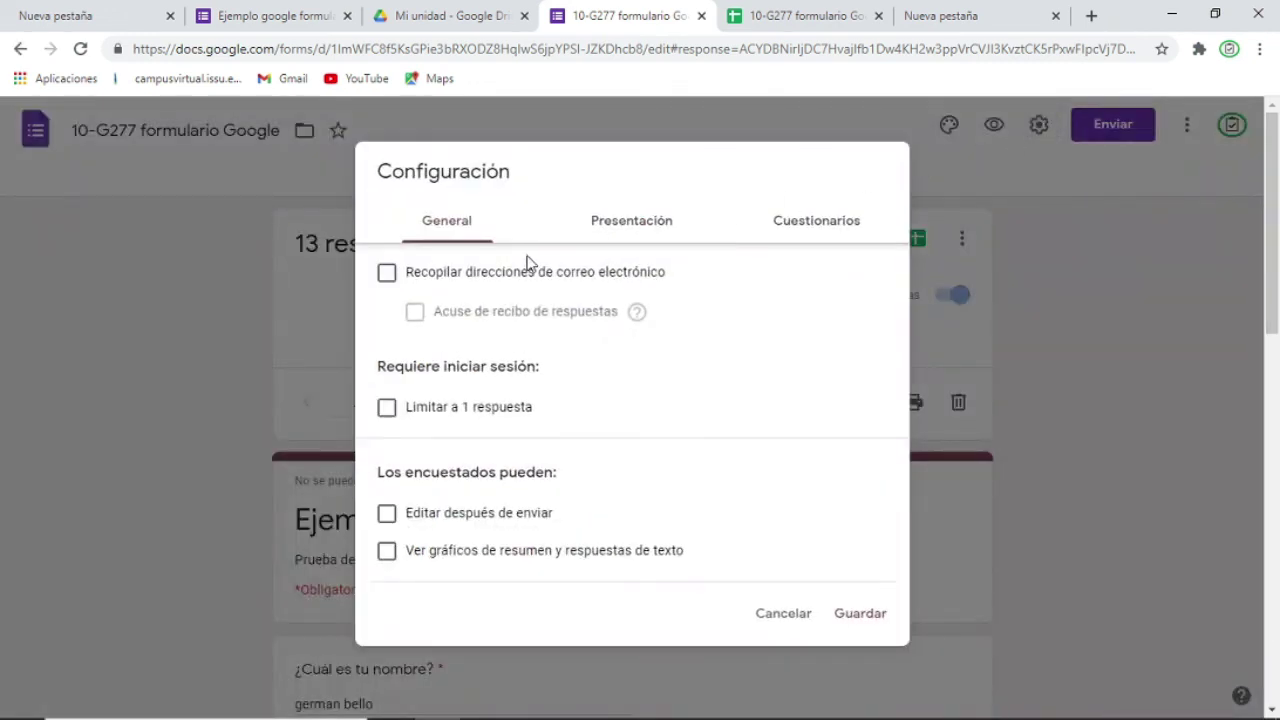
pyautogui.click(633, 226)
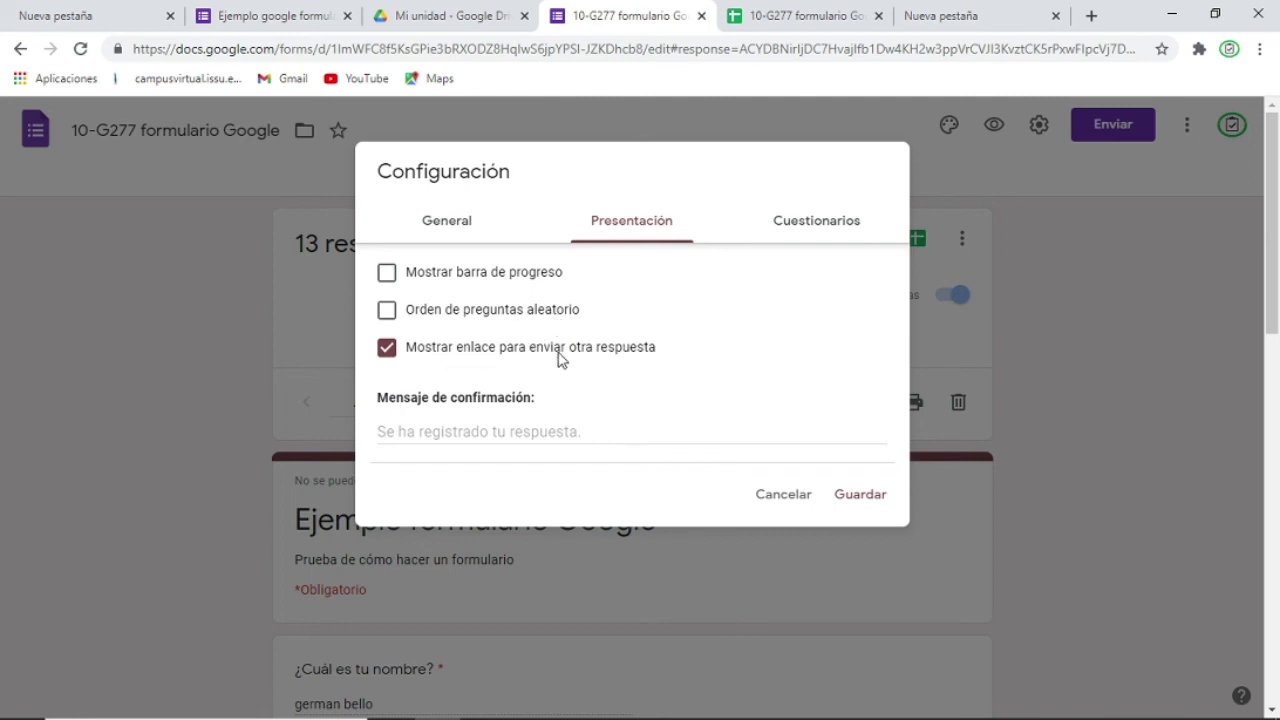
pyautogui.click(831, 224)
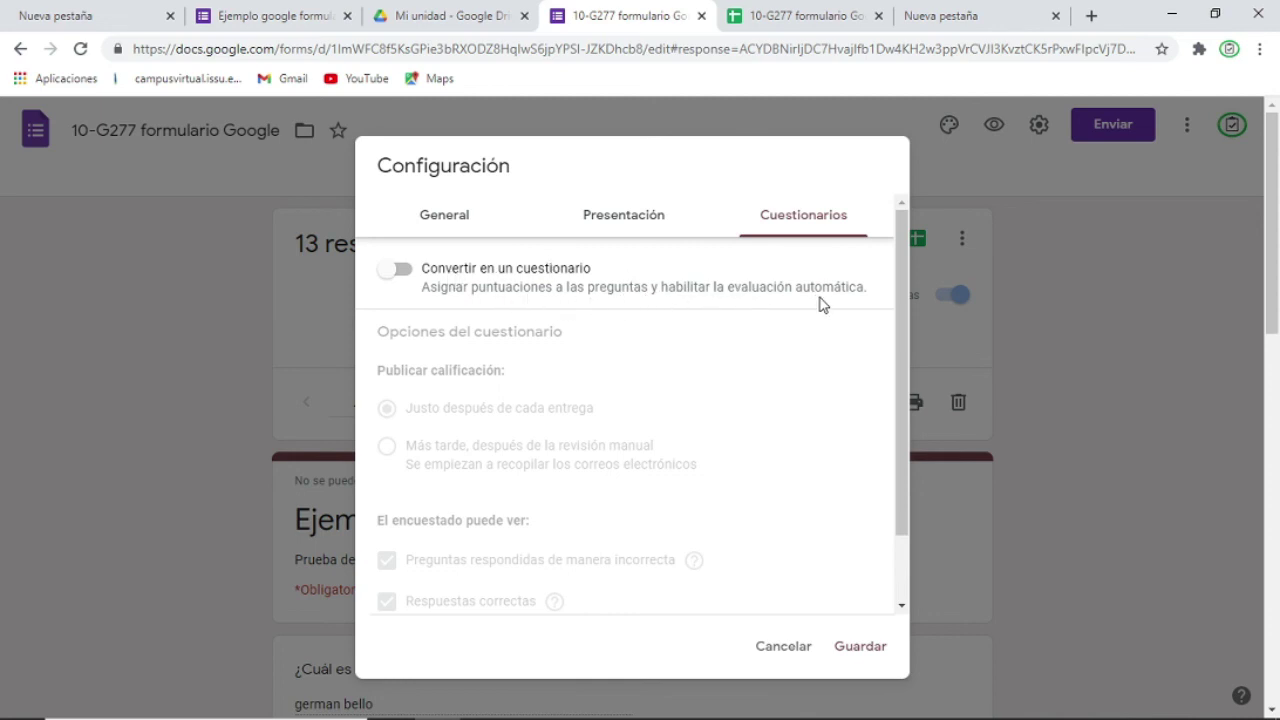
pyautogui.click(449, 217)
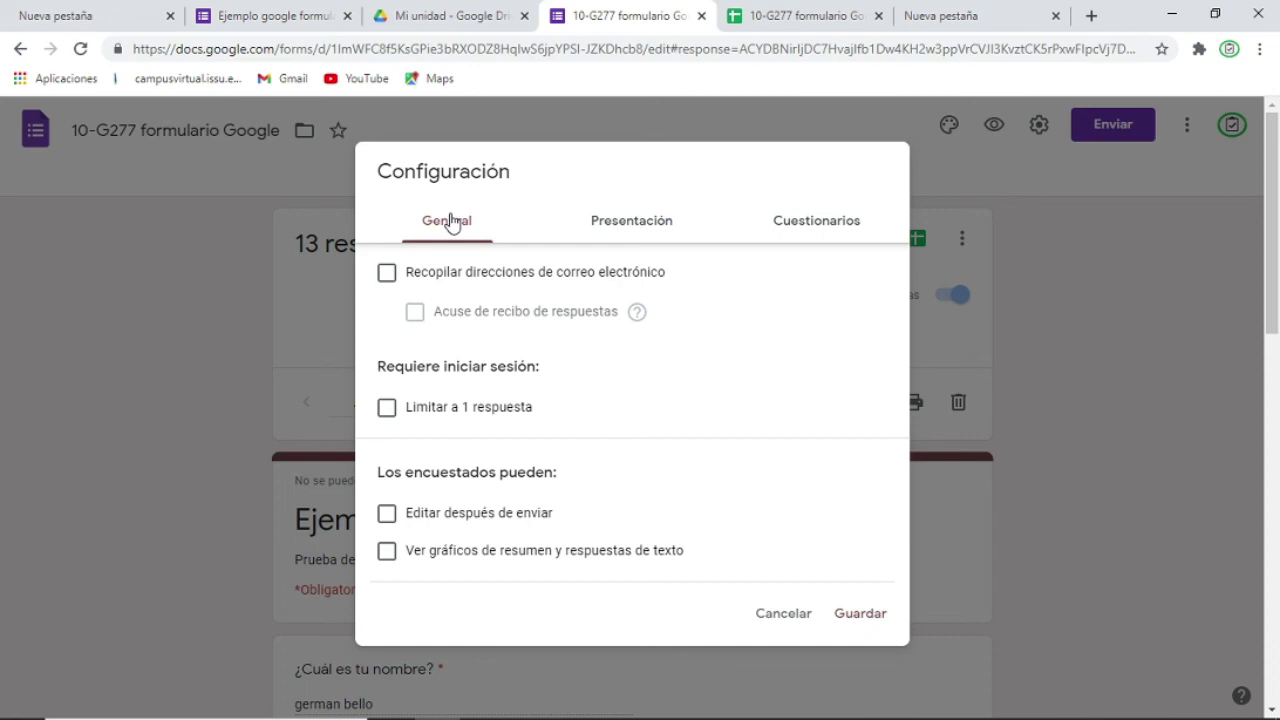
pyautogui.click(861, 614)
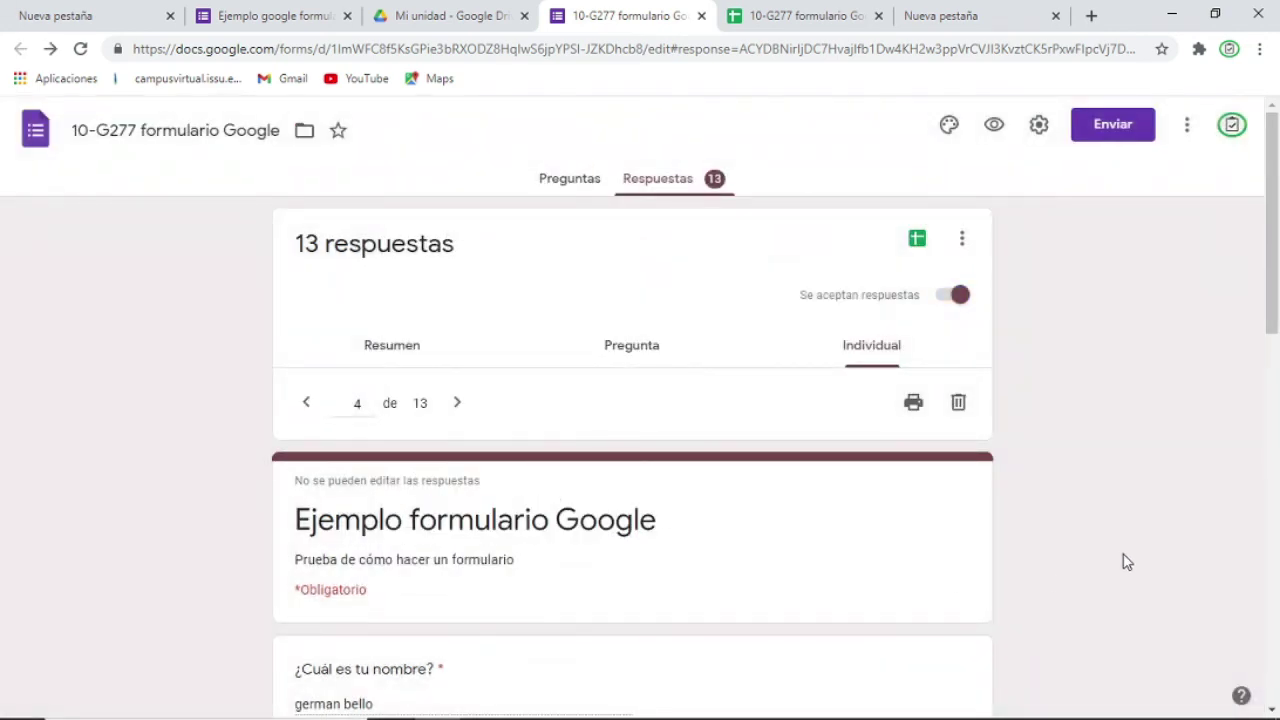